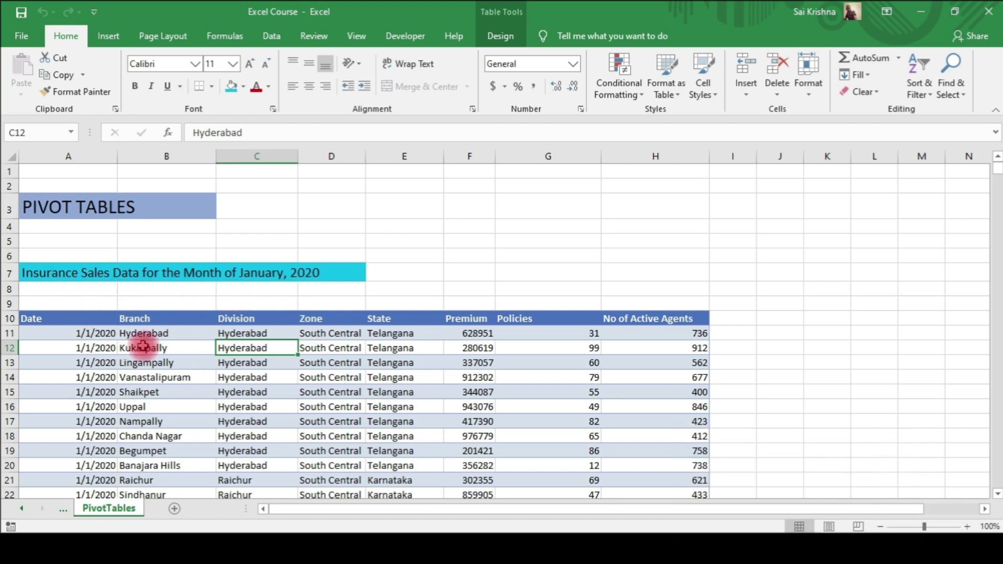
- Examine each column of the insurance sales table in its first record, from Date through No of Active Agents
scroll(83, 351, "down", 2)
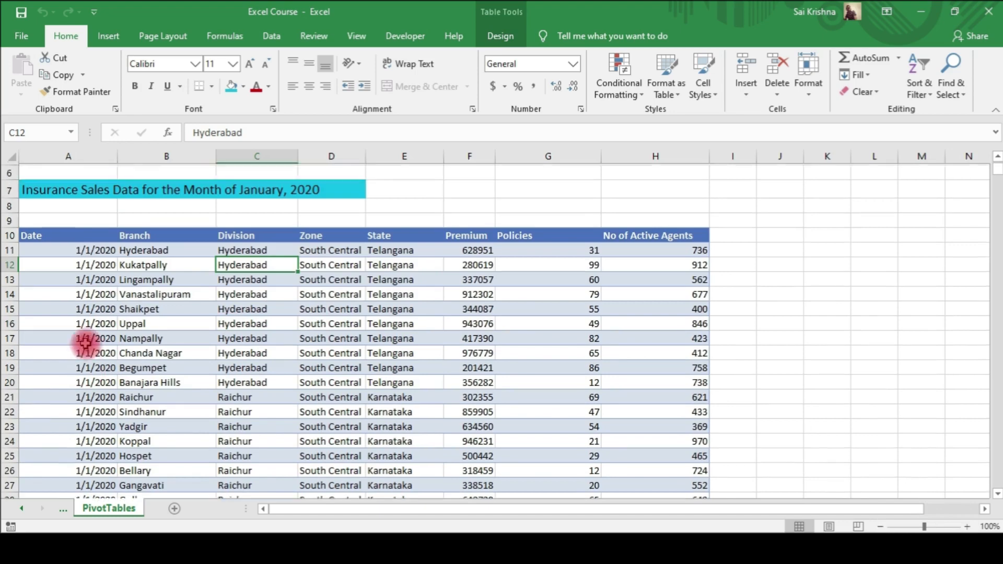
scroll(85, 340, "up", 2)
left_click(85, 335)
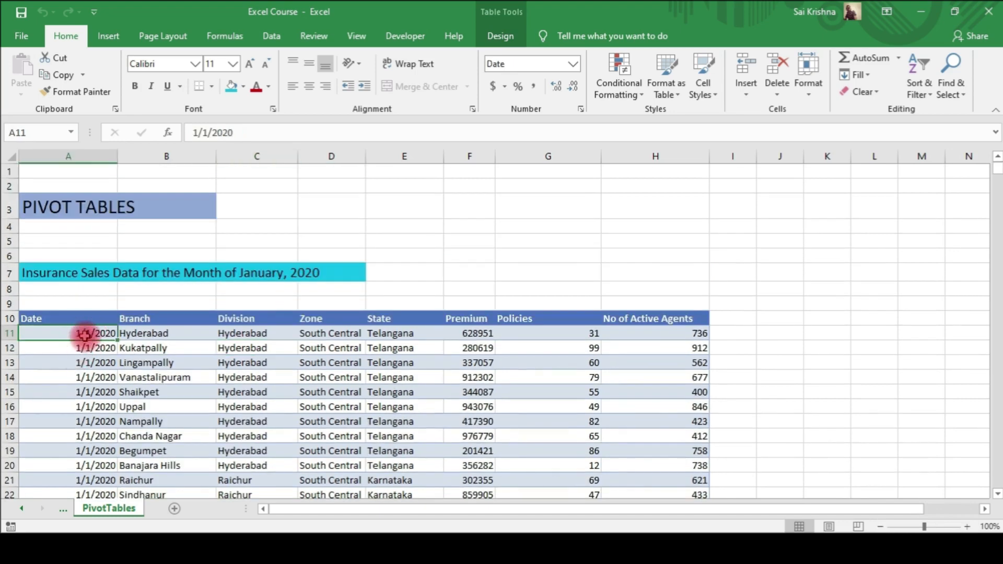
left_click(144, 337)
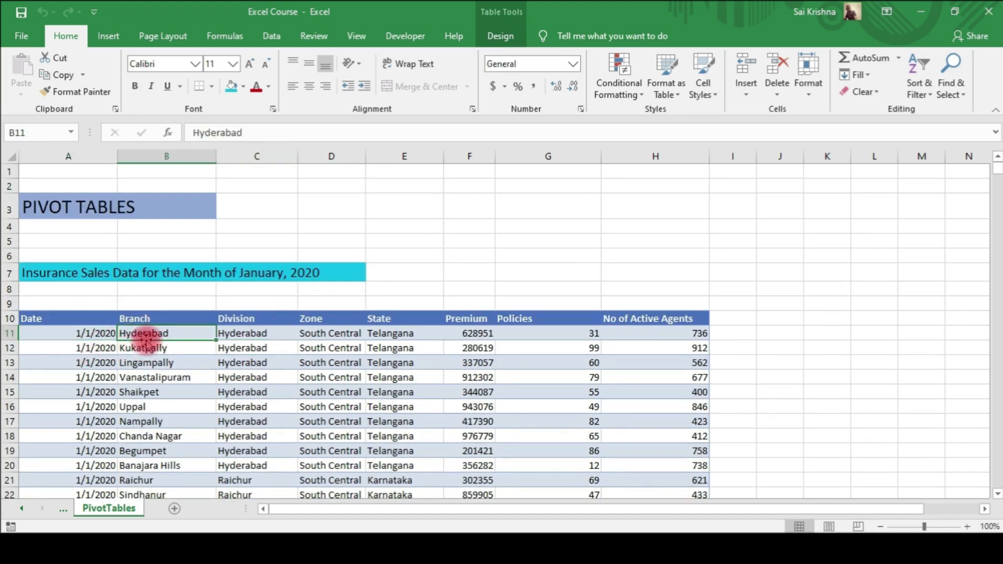
left_click(242, 336)
left_click(316, 337)
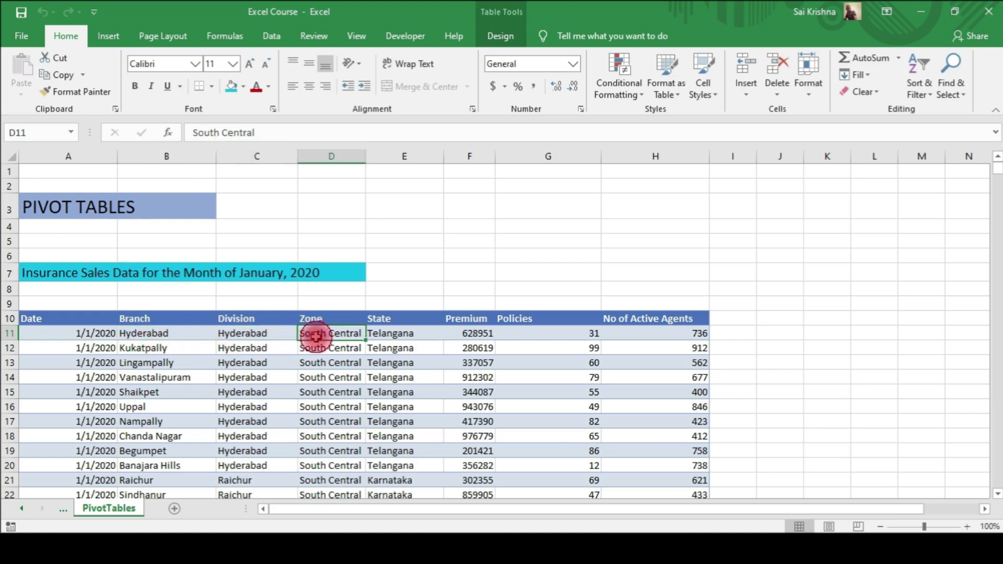
left_click(396, 337)
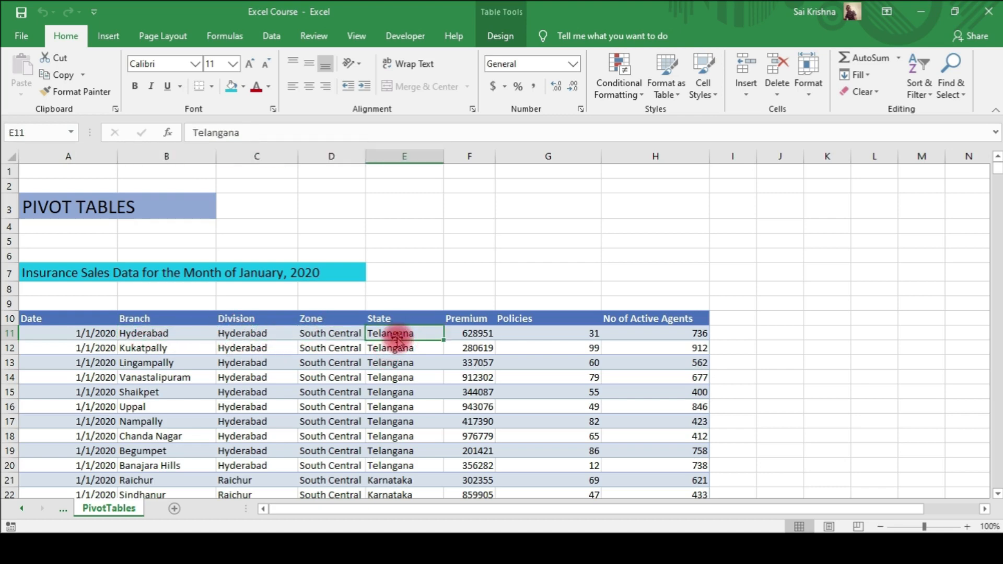
left_click(477, 346)
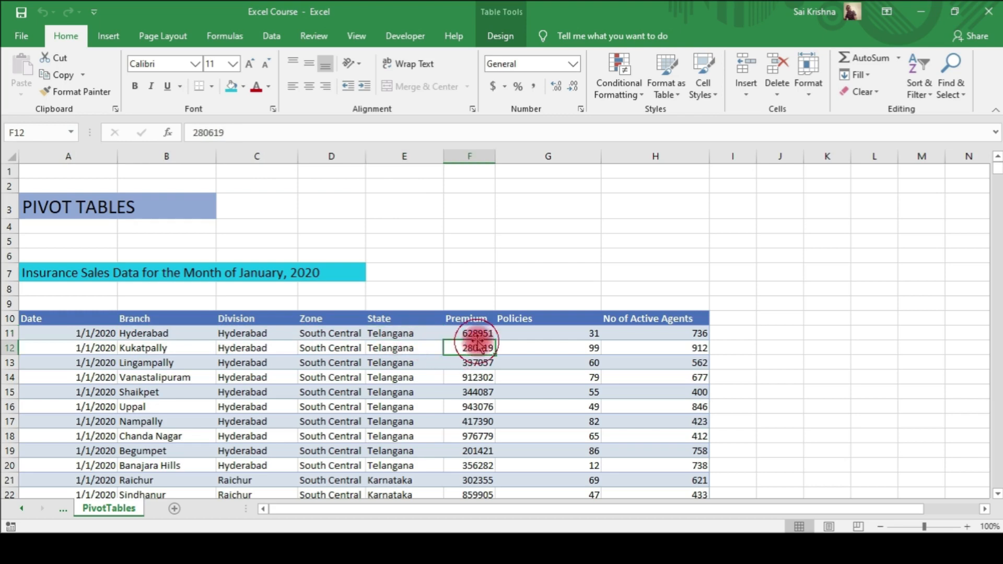
left_click(478, 335)
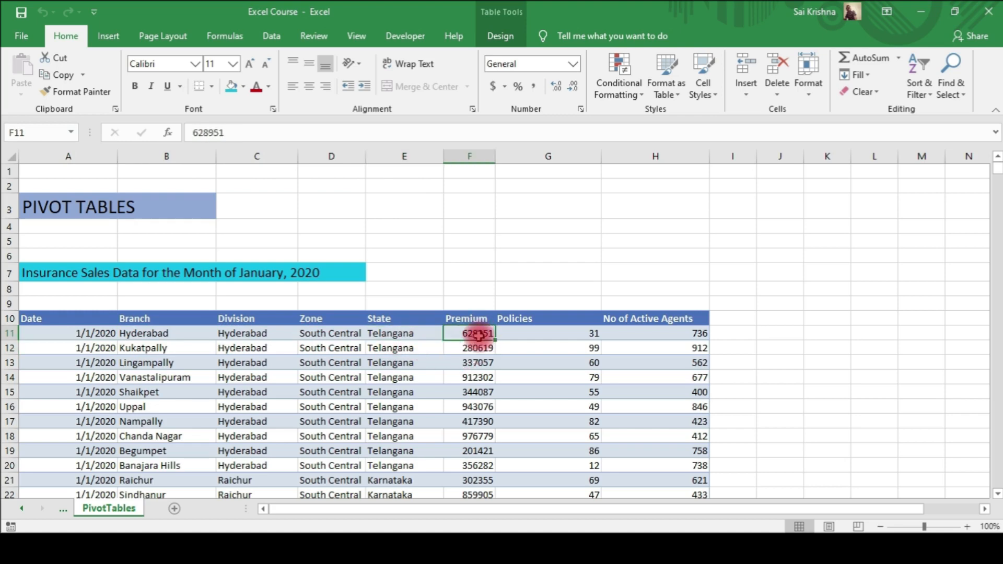
left_click(560, 339)
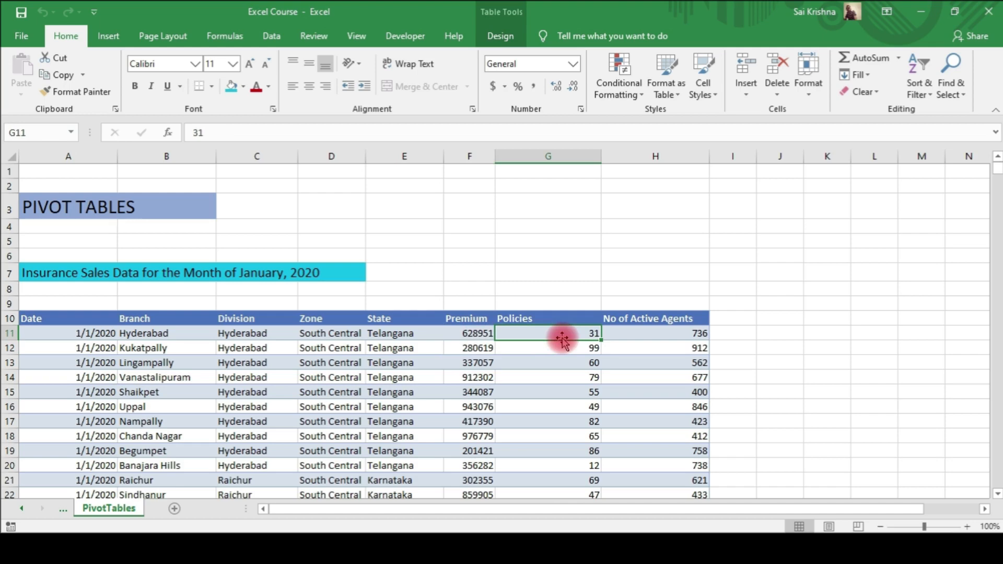
left_click(657, 337)
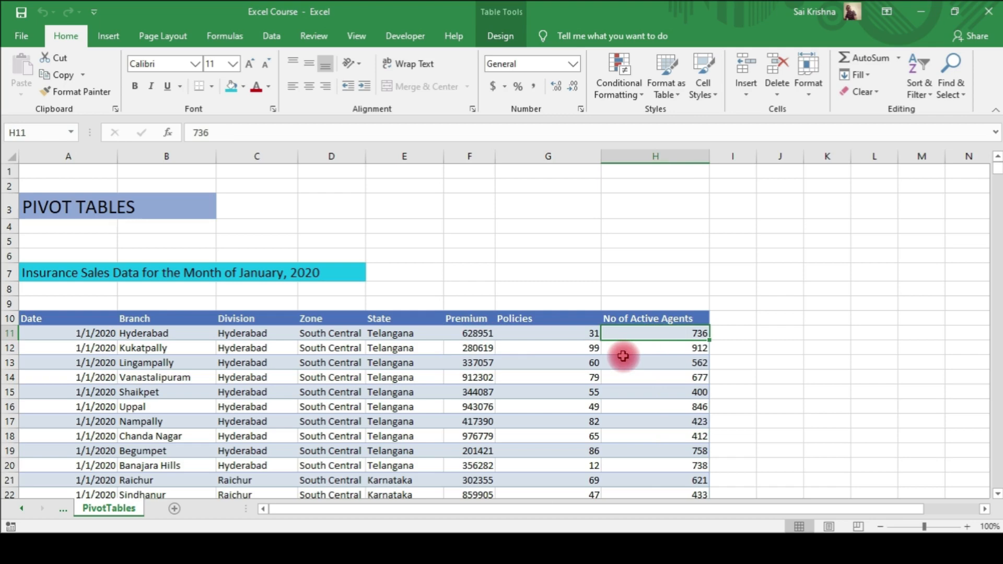
- Look through the insurance sales records down to the last row of the table and return to its start
scroll(149, 393, "down", 3)
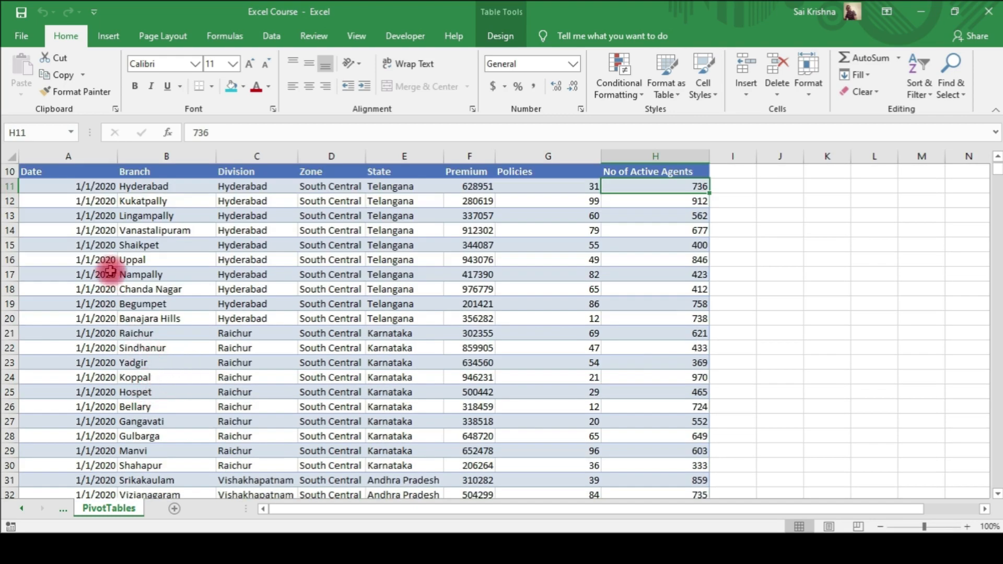
scroll(86, 272, "down", 5)
scroll(105, 317, "down", 19)
scroll(224, 349, "down", 5)
scroll(224, 350, "down", 20)
scroll(415, 334, "down", 20)
scroll(415, 335, "down", 20)
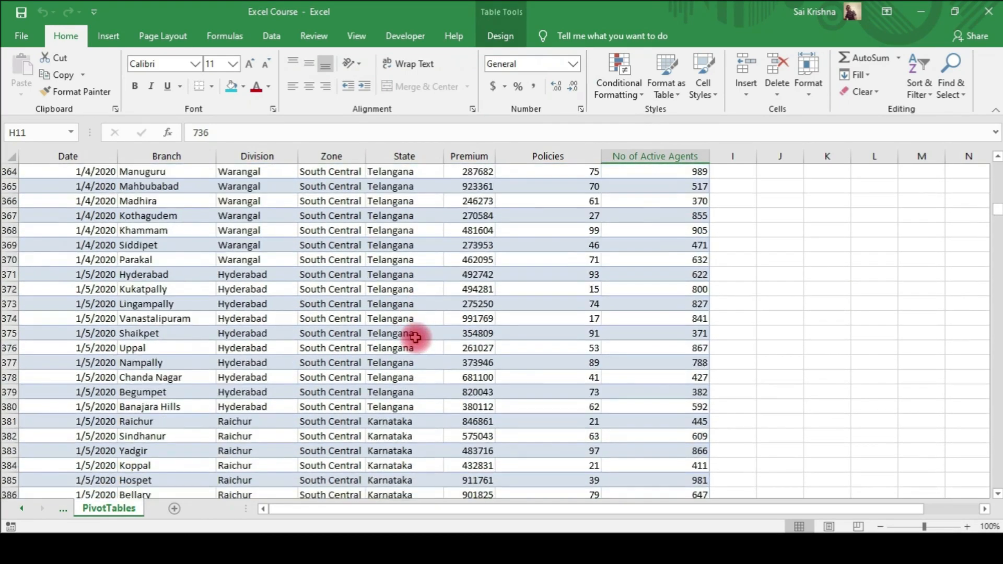
scroll(414, 337, "down", 20)
scroll(415, 338, "down", 20)
scroll(415, 339, "down", 20)
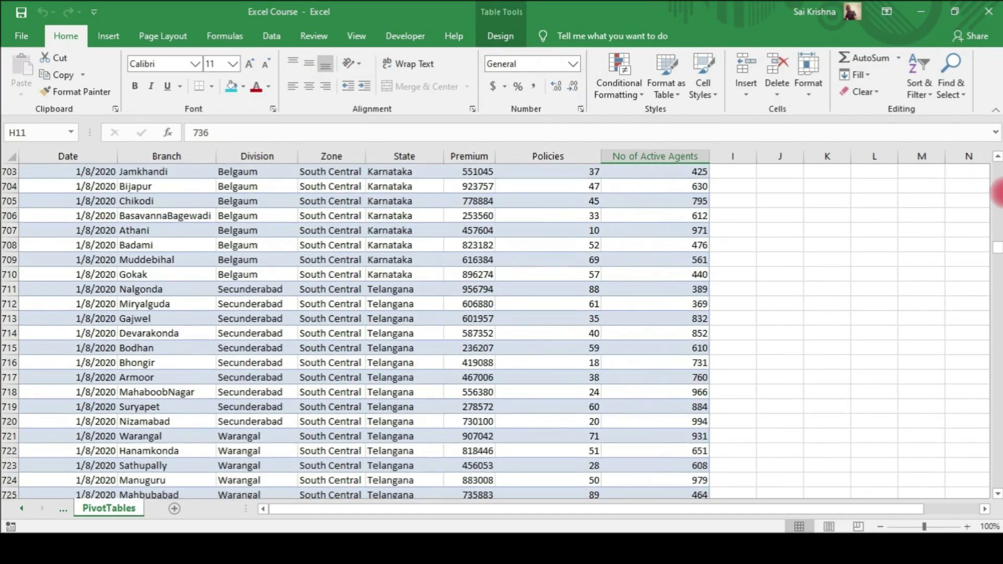
left_click_drag(992, 246, 987, 491)
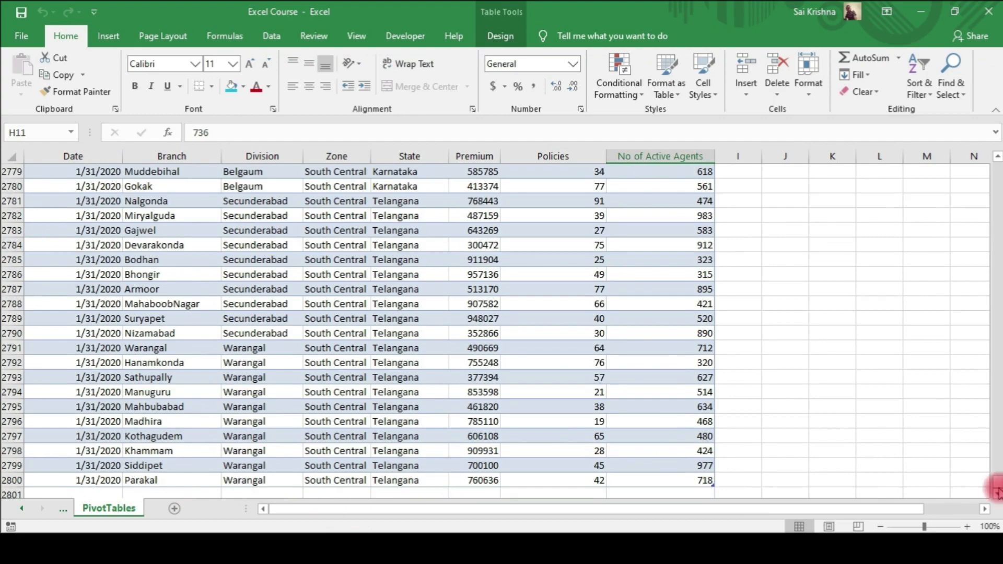
left_click_drag(996, 478, 967, 171)
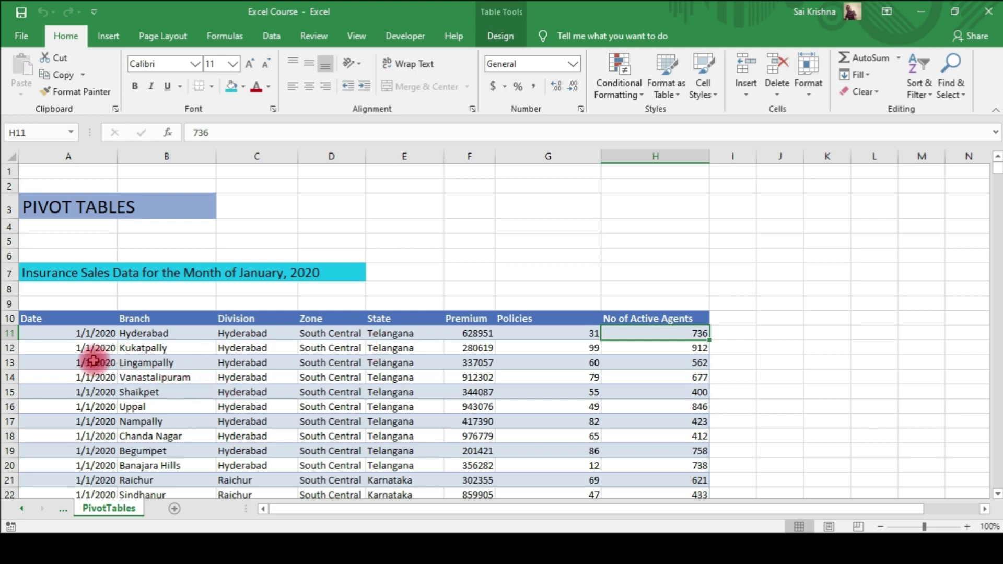
- Select the insurance sales named range to check the data it covers, then return to a single cell in the table
left_click(71, 135)
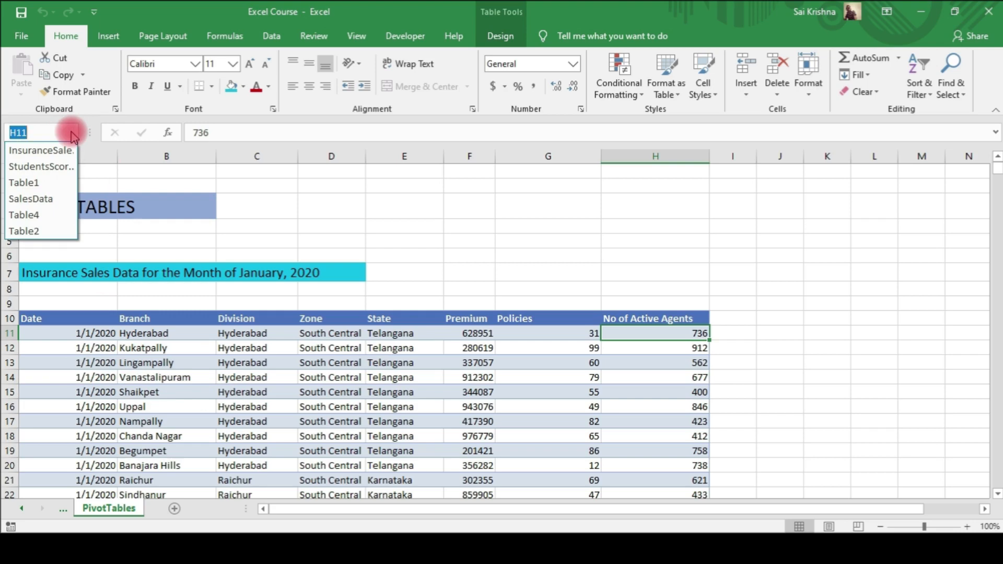
left_click(51, 154)
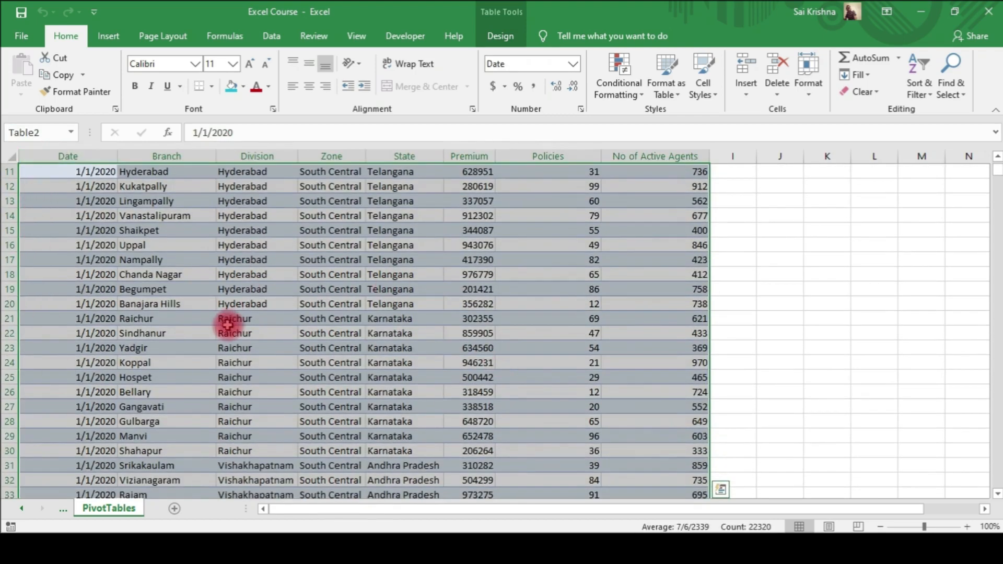
scroll(225, 328, "up", 4)
left_click(203, 351)
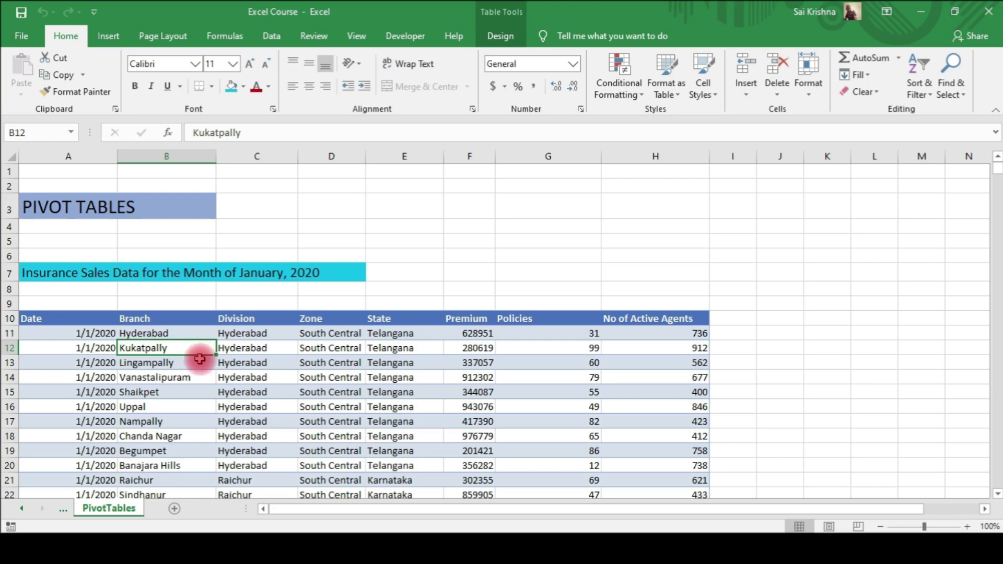
- Create a PivotTable from the range InsuranceSalesData and place it on a new worksheet
left_click(106, 40)
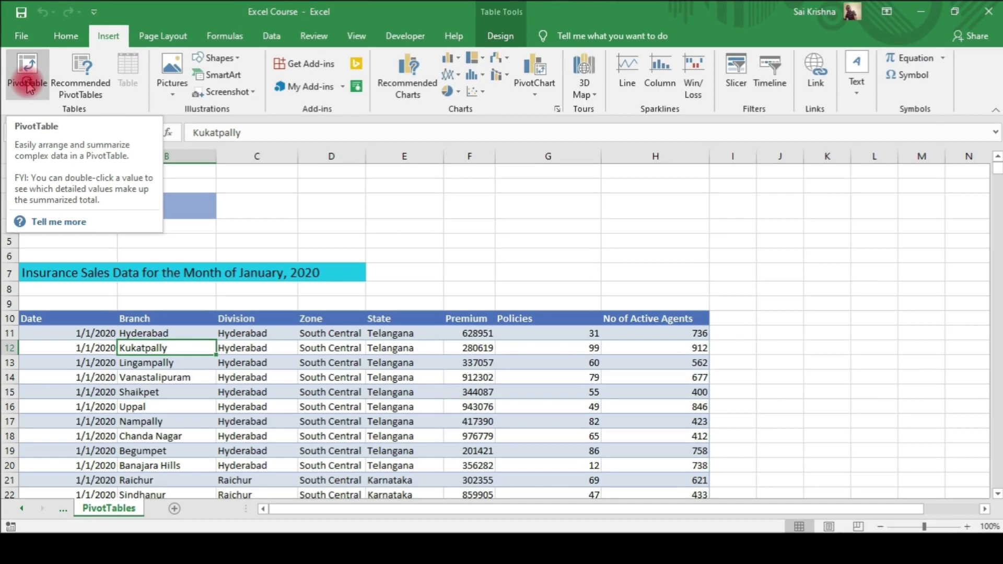
left_click(27, 78)
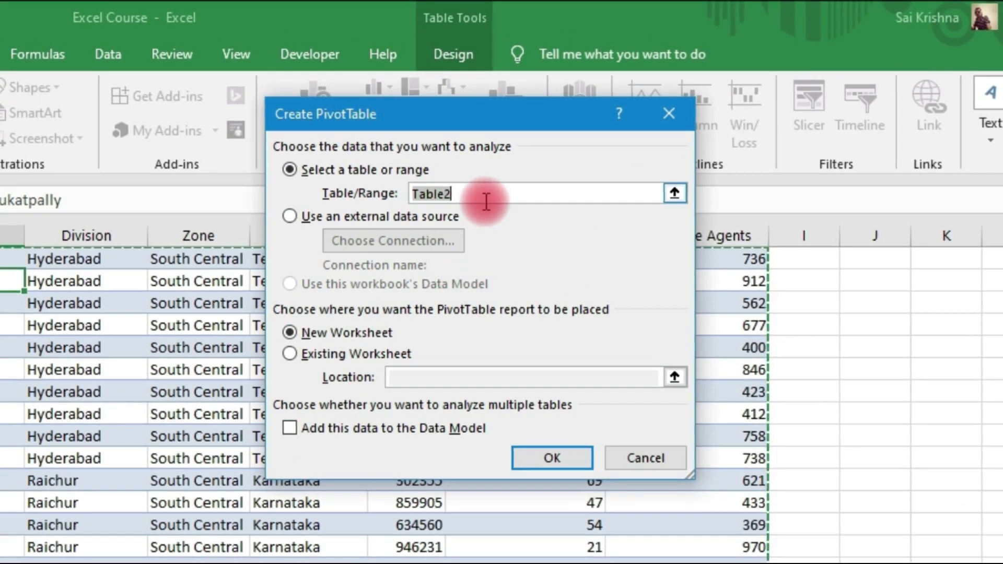
key("BackSpace")
type("InsuranceSal")
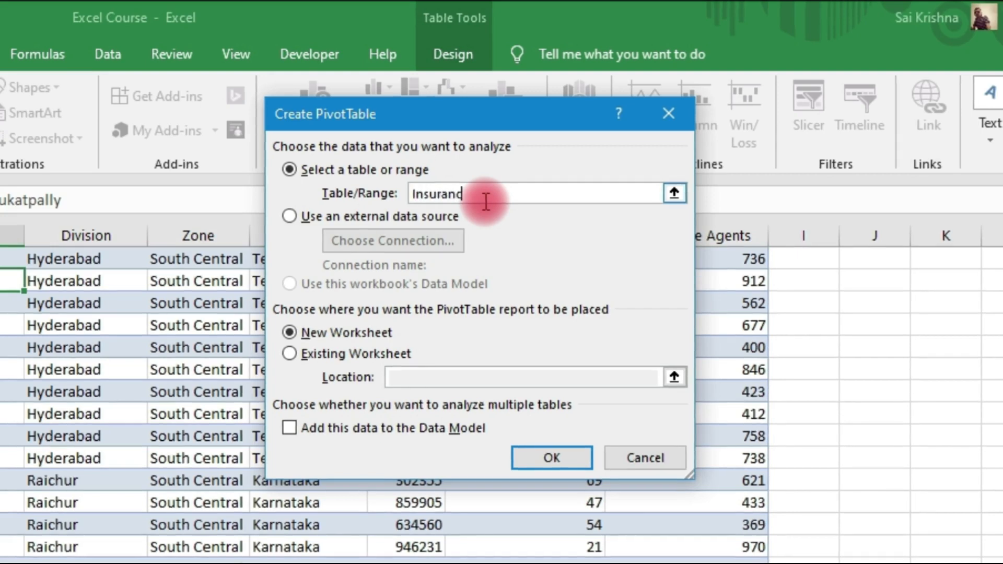
type("esData")
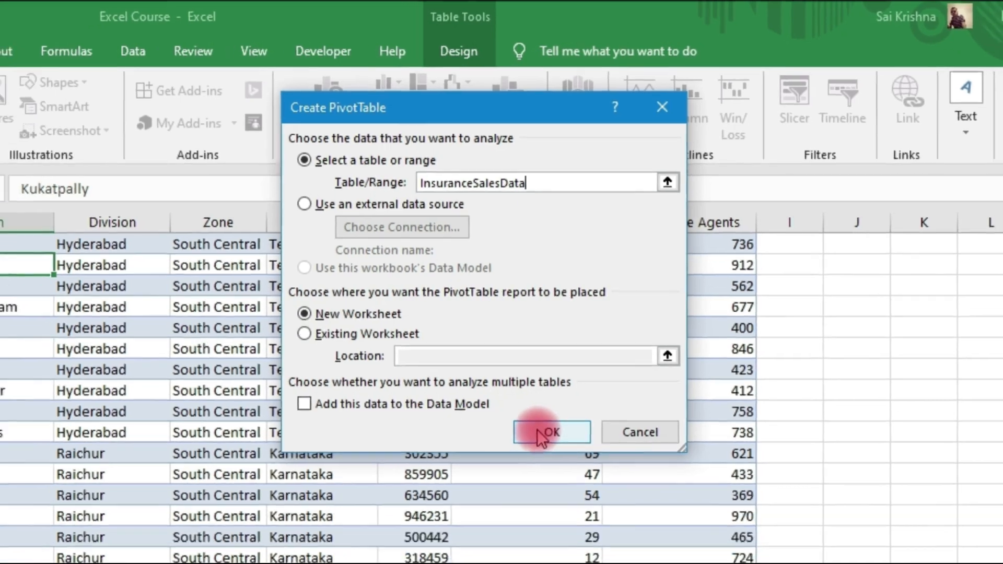
left_click(549, 457)
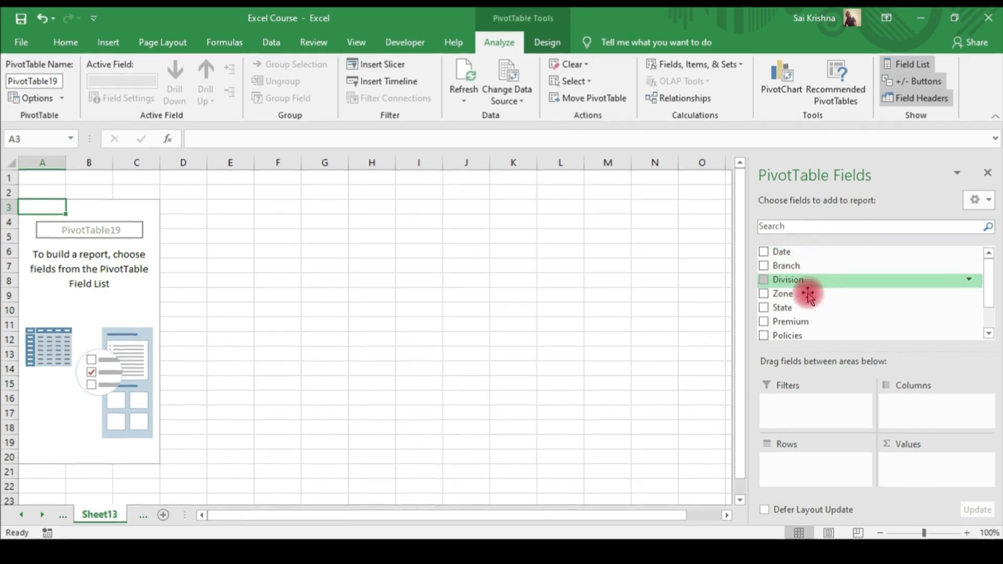
- Compare the PivotTable field list with the column headers of the source table on the PivotTables sheet
scroll(823, 293, "down", 1)
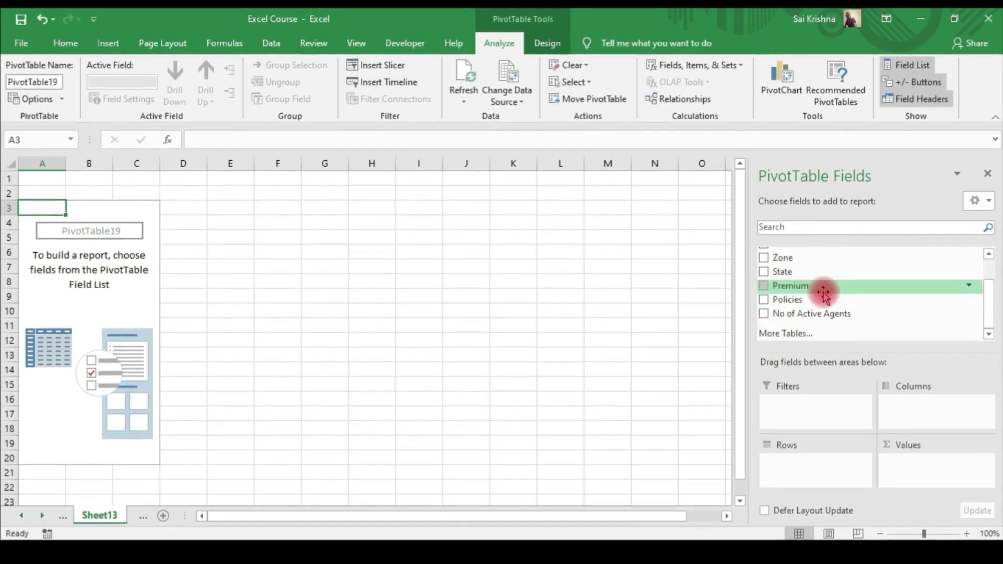
left_click(143, 516)
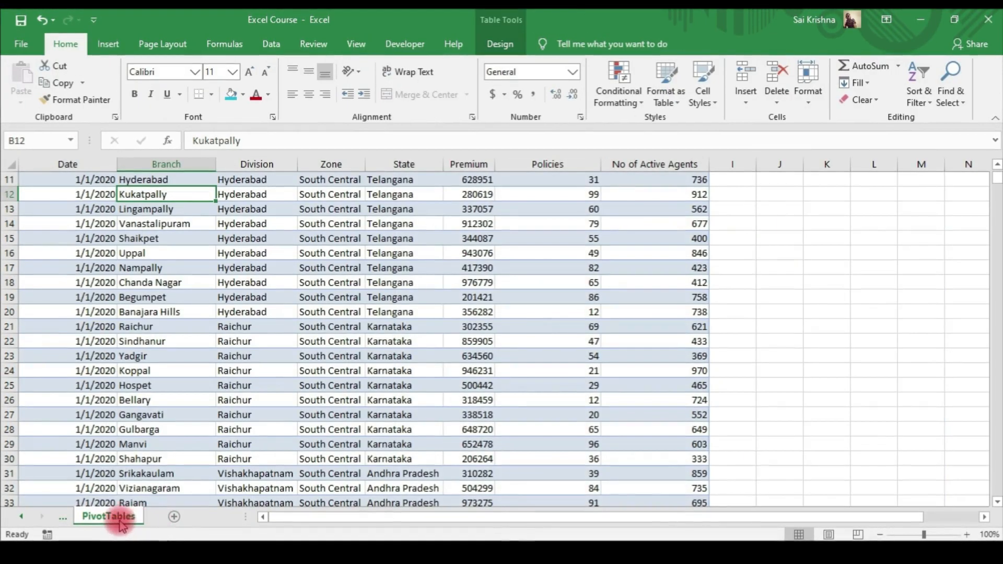
scroll(290, 275, "up", 4)
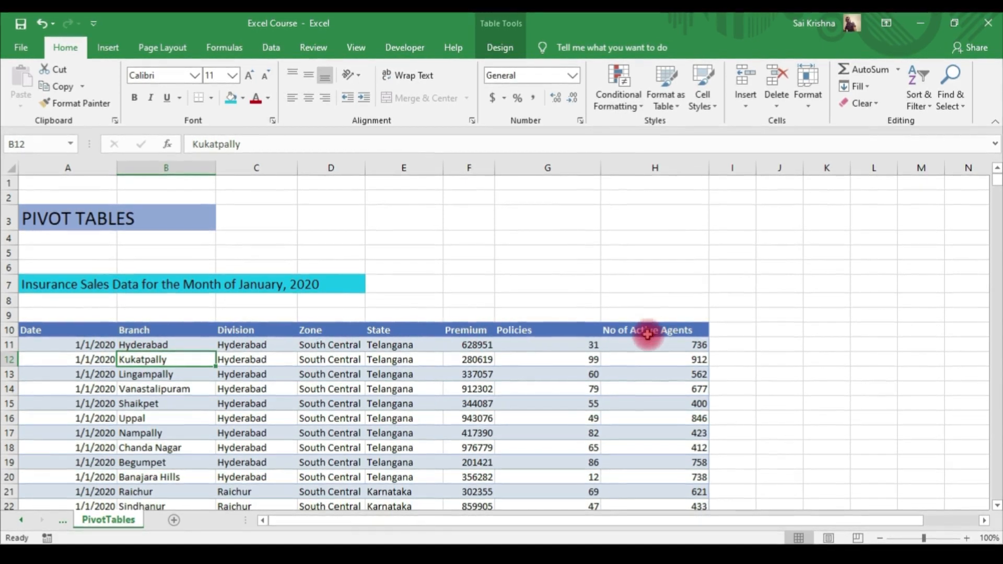
left_click(65, 525)
scroll(818, 282, "up", 1)
scroll(819, 276, "down", 1)
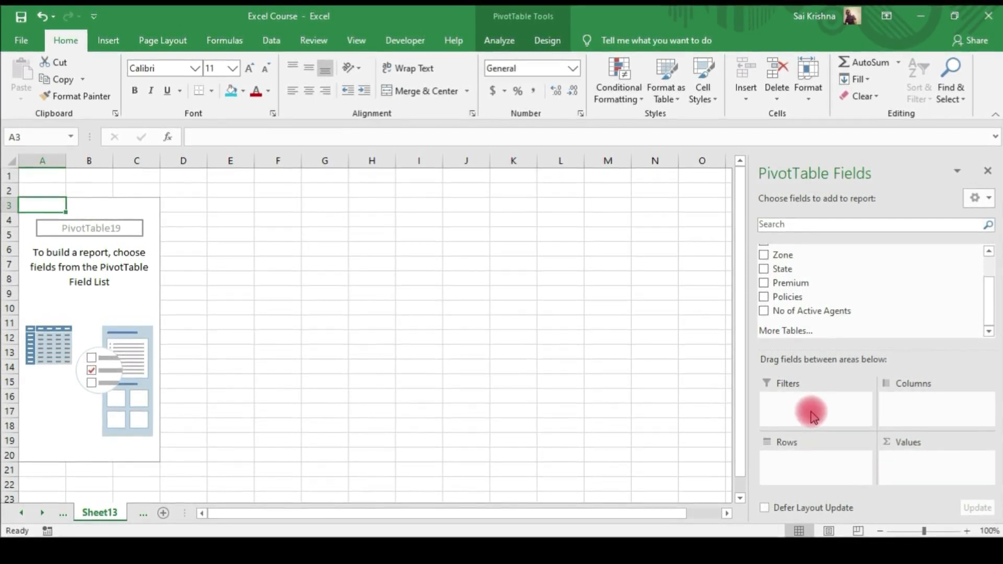
scroll(829, 298, "up", 1)
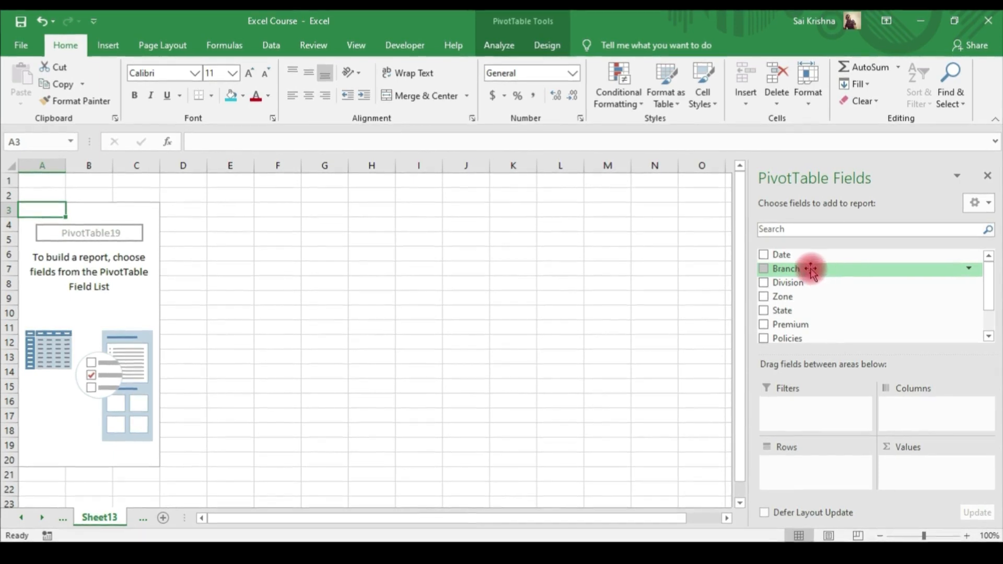
- Add the Branch field to the pivot table's rows and look through the resulting list of branches
left_click_drag(807, 270, 796, 464)
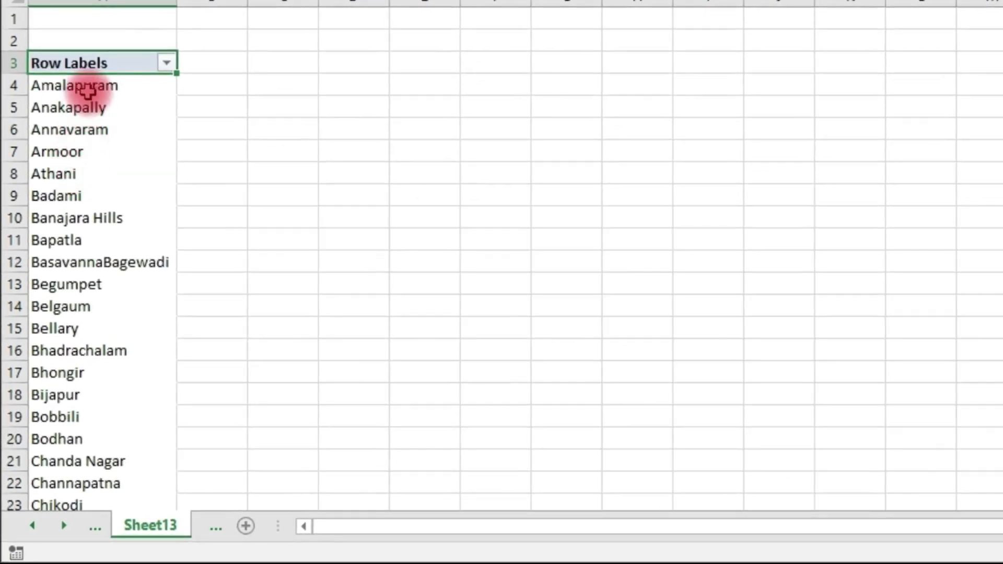
scroll(86, 86, "down", 13)
scroll(79, 271, "down", 15)
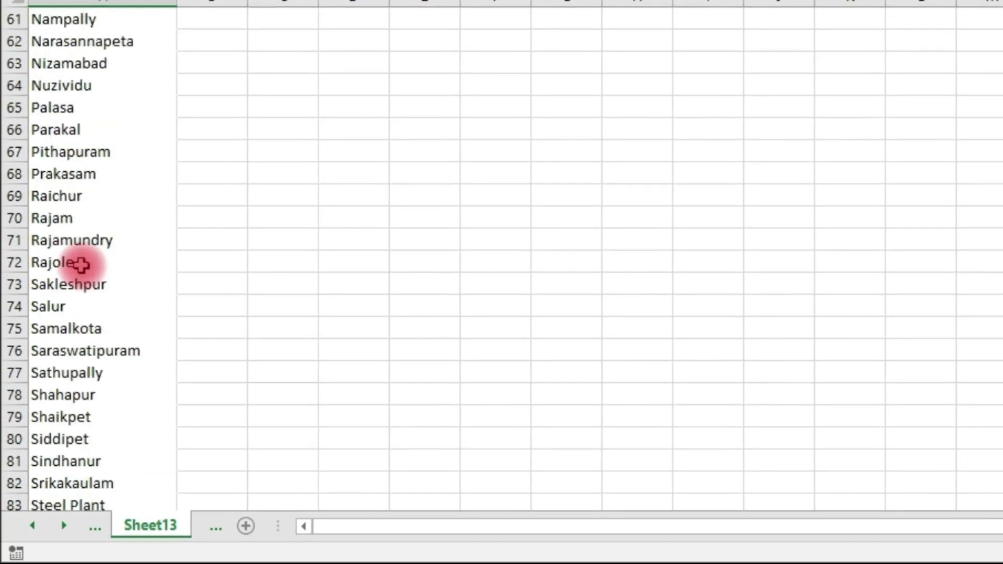
scroll(112, 190, "up", 20)
scroll(111, 180, "up", 1)
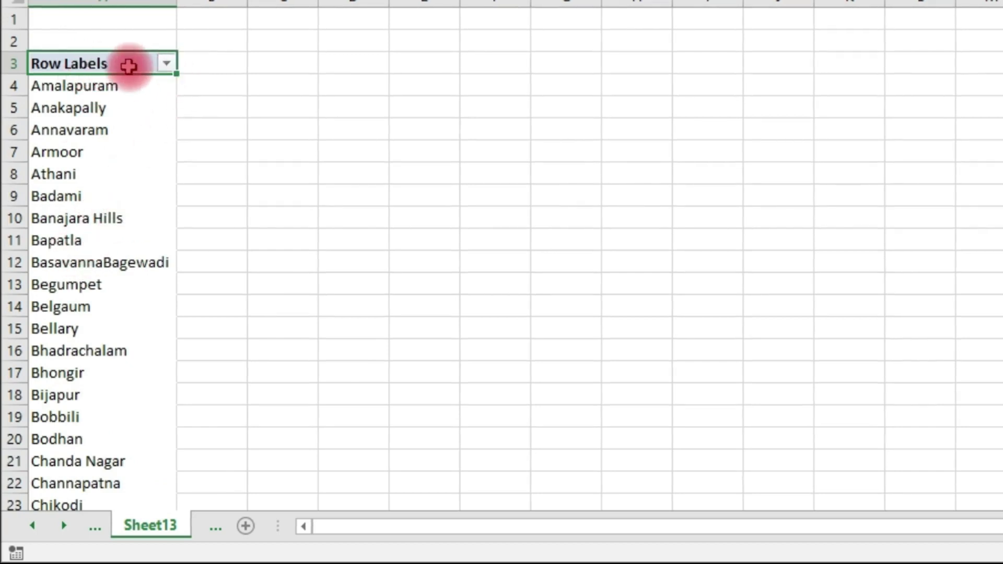
- Rename the pivot table's Row Labels header in cell A3 as Branch
double_click(131, 66)
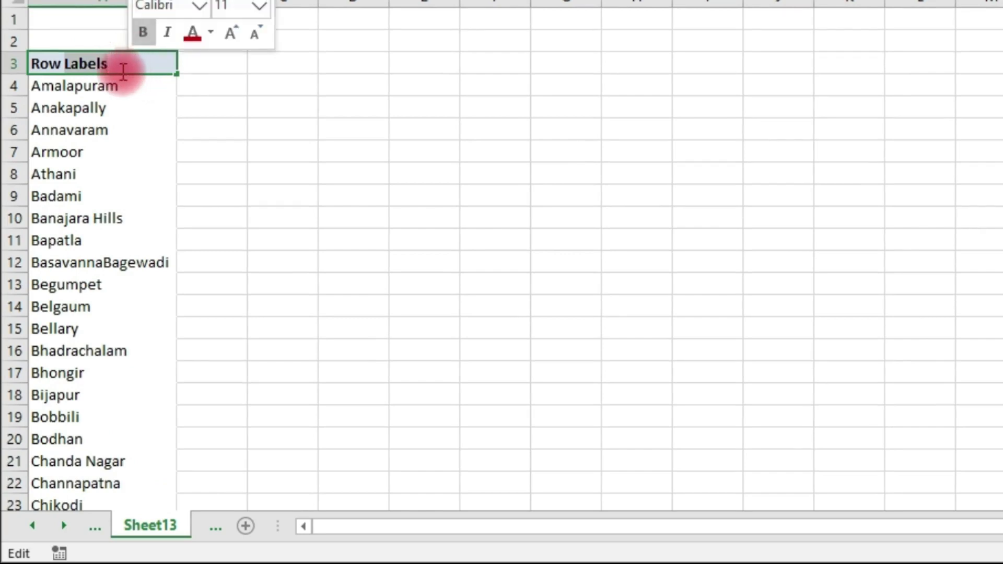
key("End")
key("shift+Home")
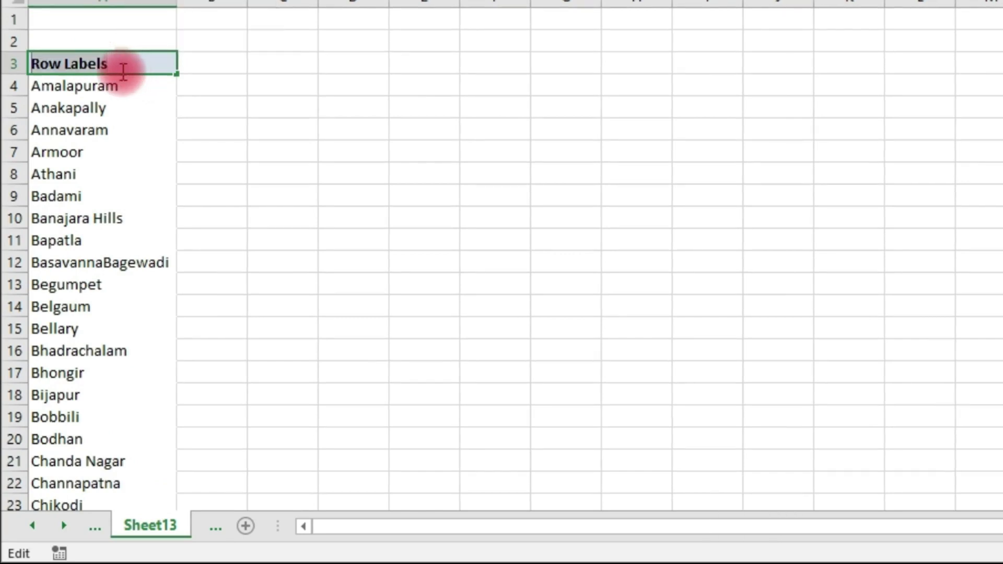
type("Bran")
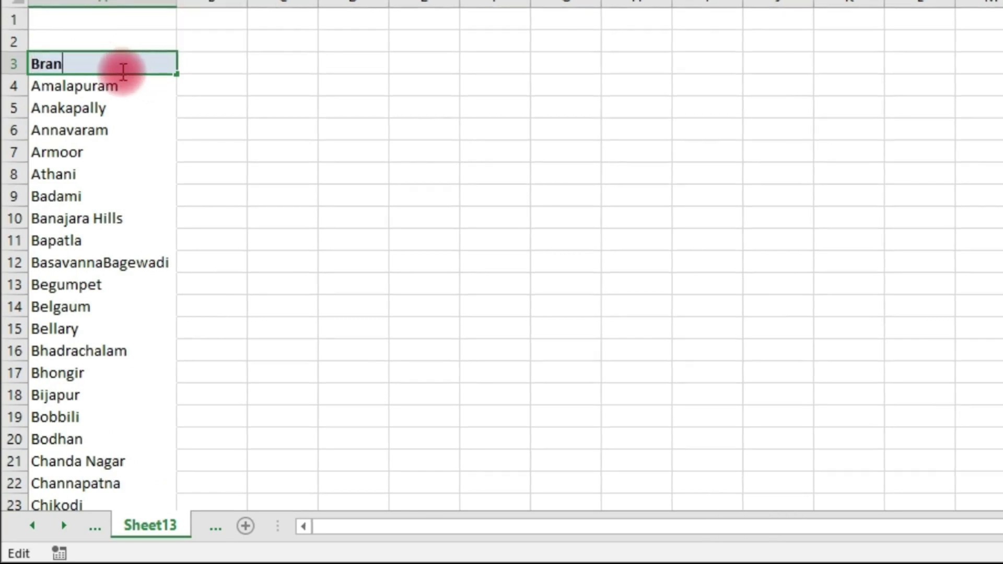
type("ch")
key("Return")
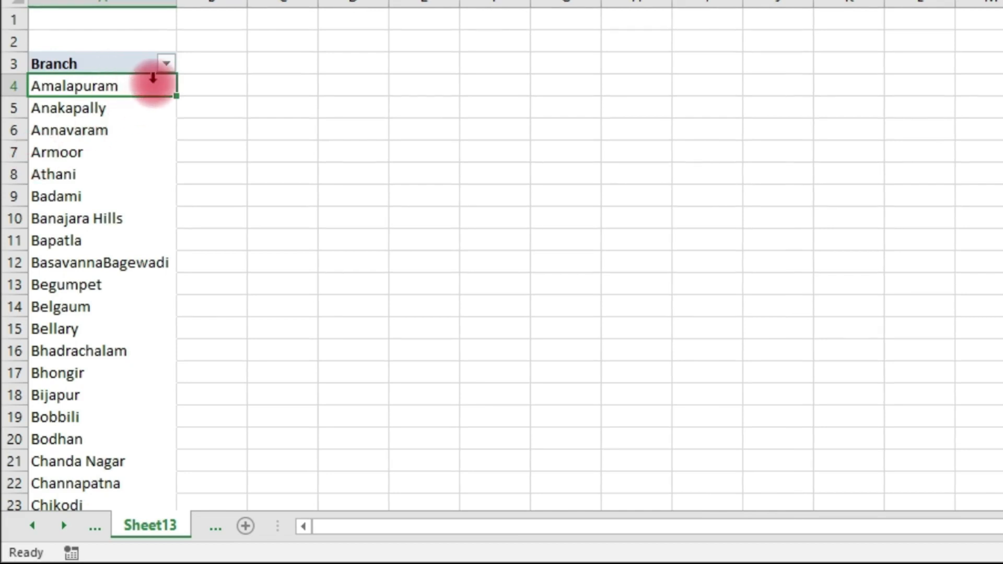
- Check the filter options of the Branch header and add the Division field to the pivot table's columns
left_click(171, 64)
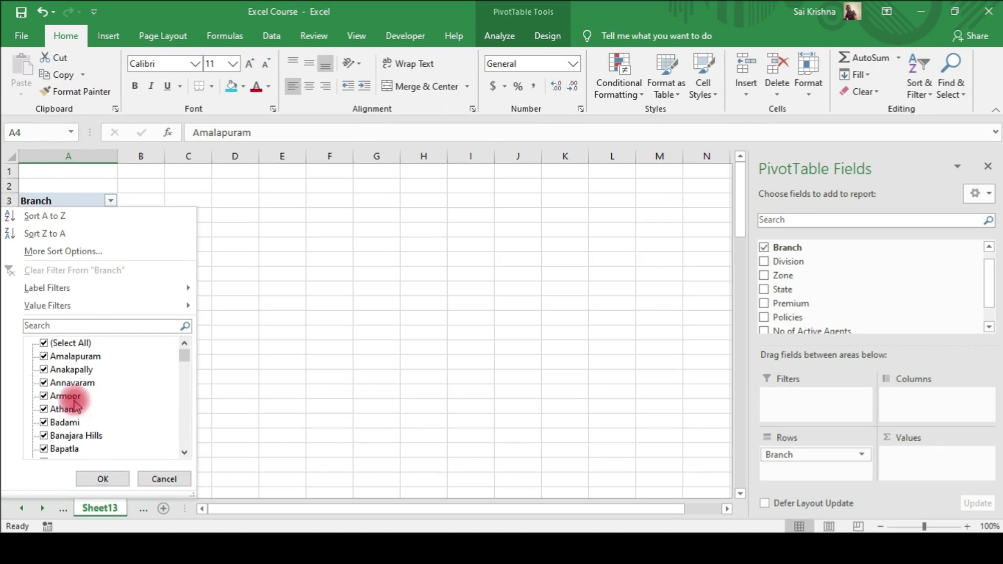
left_click(159, 479)
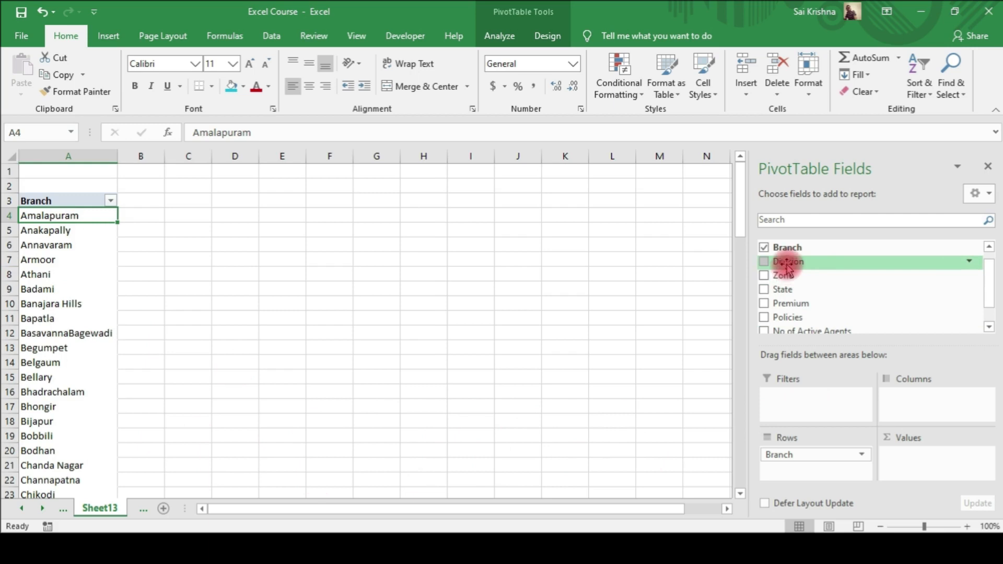
mouse_move(787, 262)
left_mouse_down()
mouse_move(837, 309)
mouse_move(901, 400)
left_mouse_up()
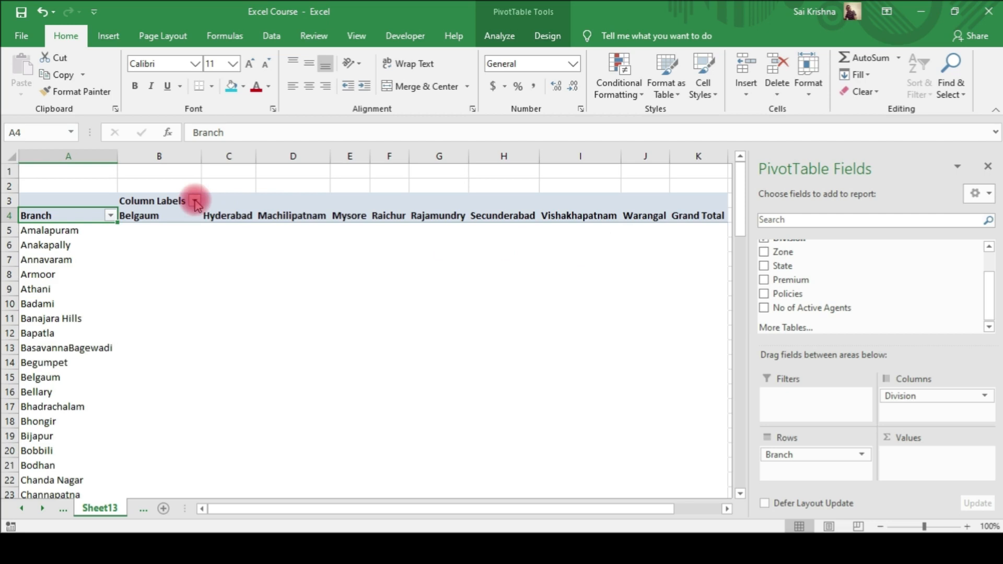
- Rename the pivot table's Column Labels header in cell B3 as Division and look over its filter options
double_click(177, 201)
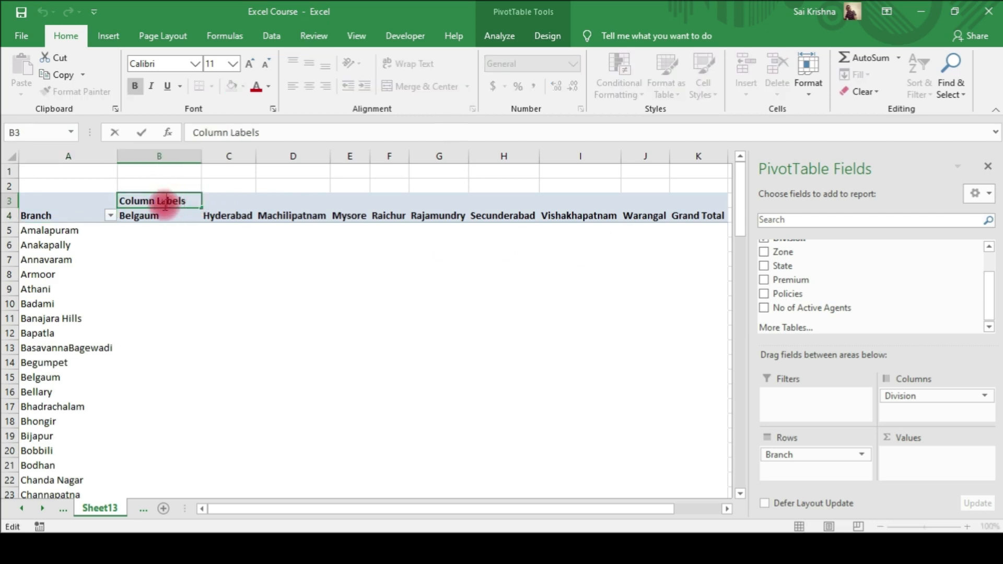
key("Right")
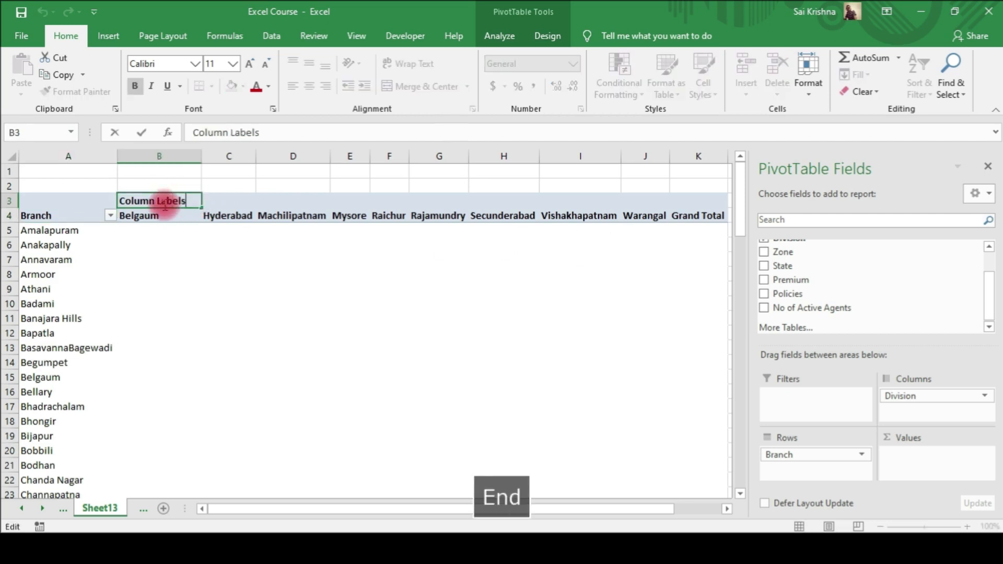
key("shift+Home")
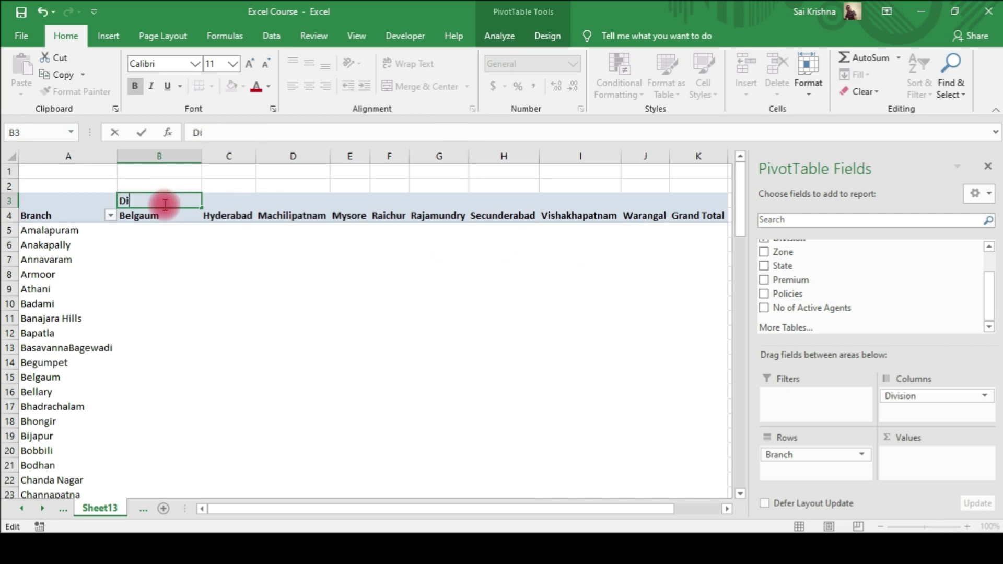
type("Division")
key("Return")
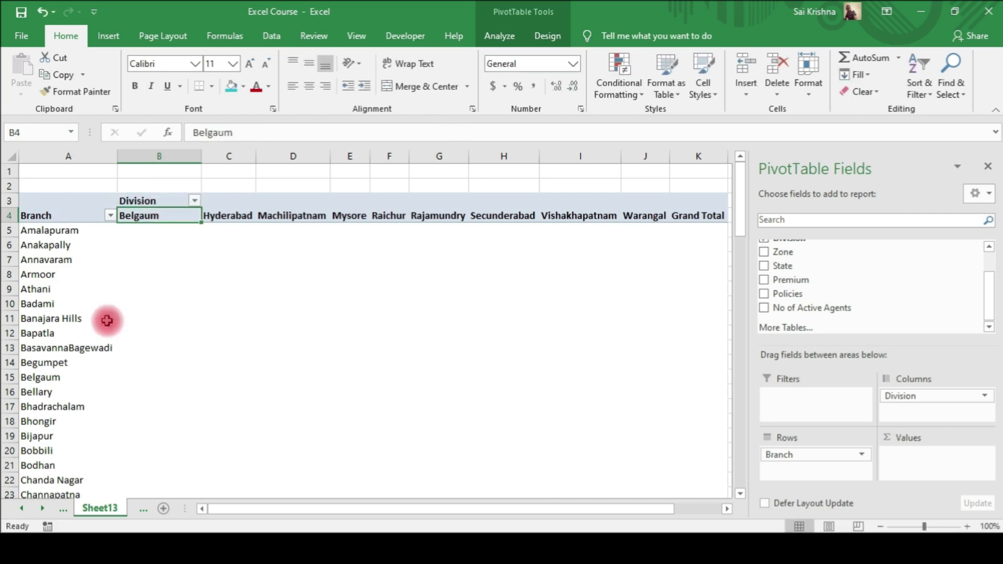
left_click(196, 202)
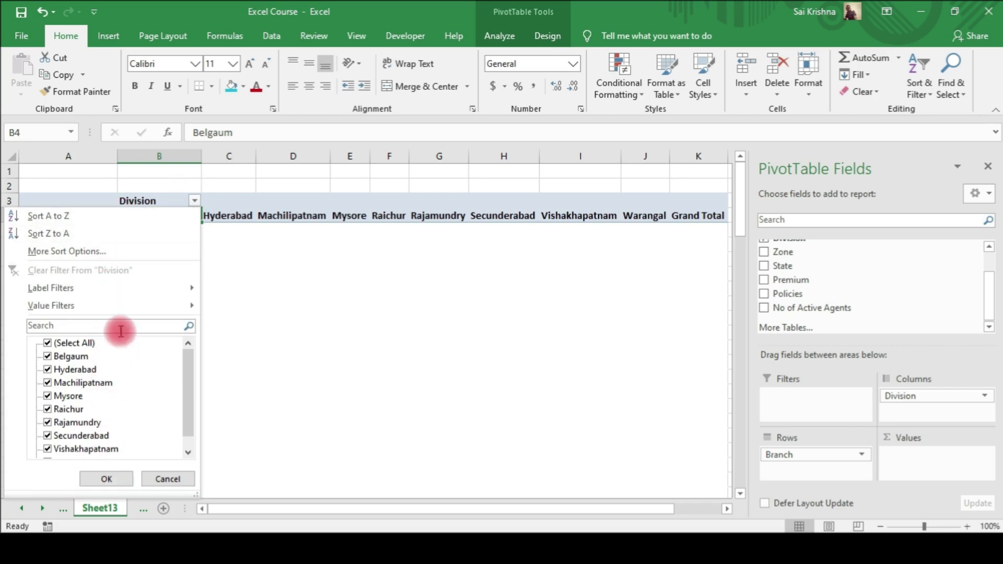
left_click(168, 480)
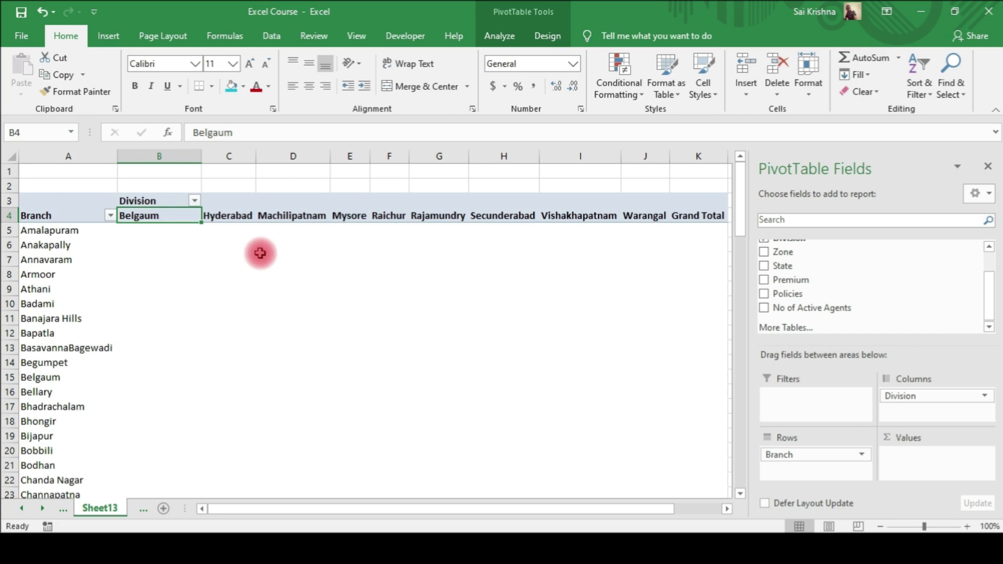
- Add the Premium field to the pivot table's values and select Amalapuram's amount under Rajamundry
left_click(59, 233)
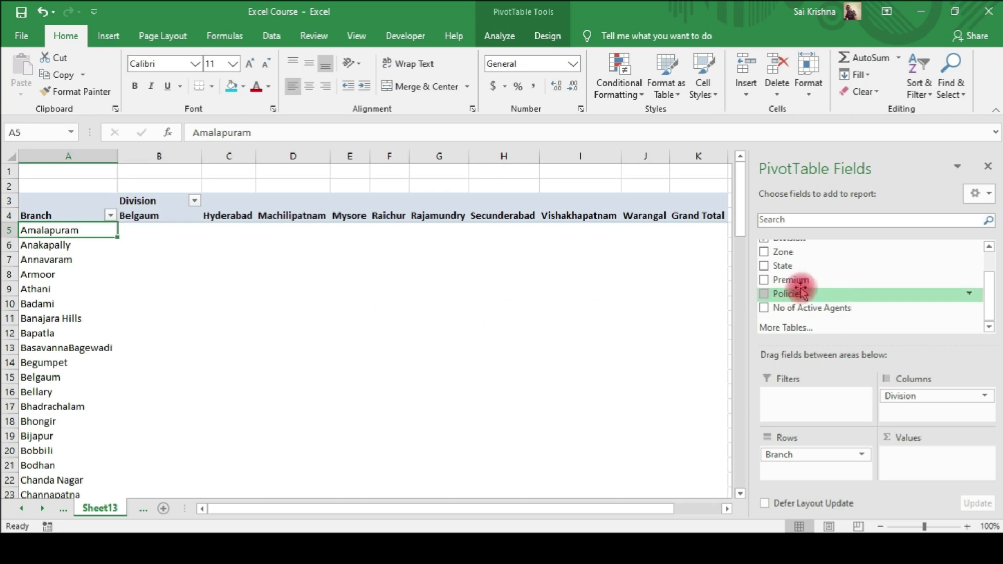
left_click_drag(797, 282, 913, 458)
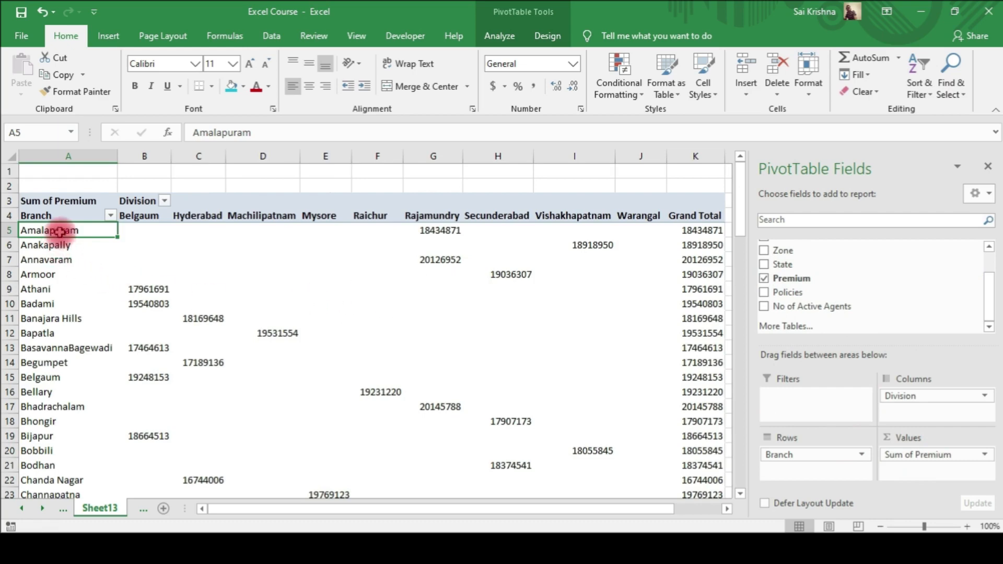
left_click(439, 234)
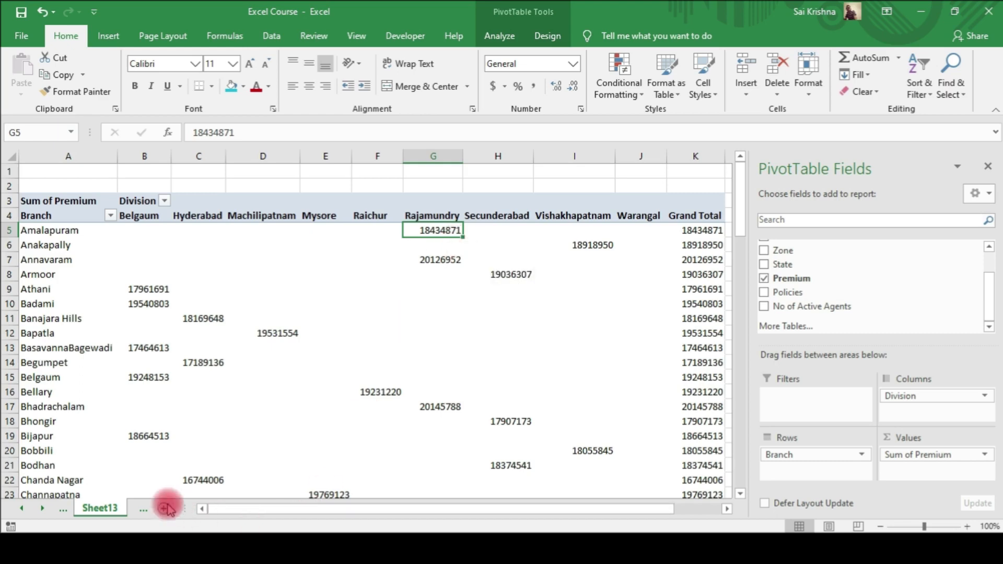
- Turn on filters for the source table on the PivotTables sheet and show only the Amalapuram branch
left_click(143, 513)
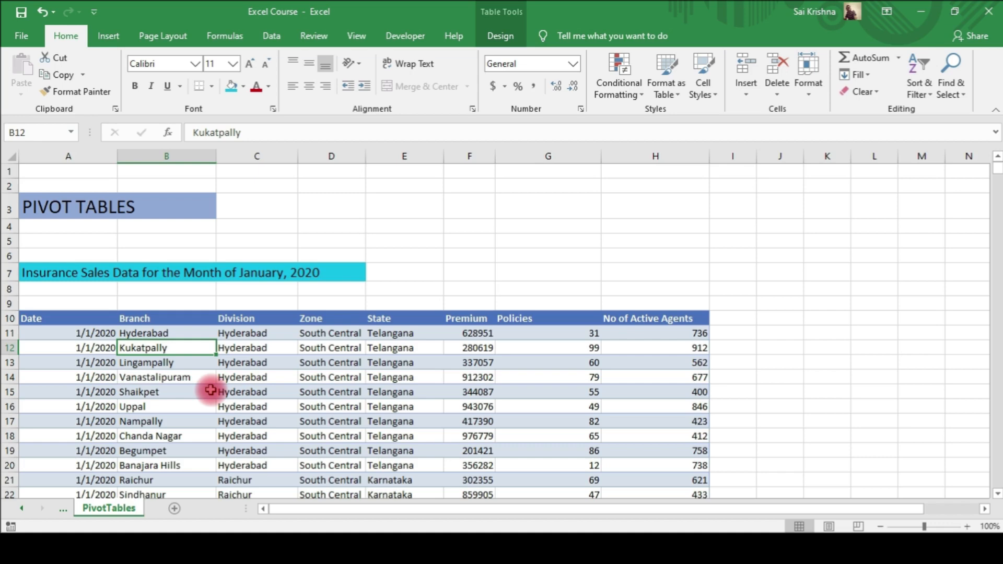
key("ctrl+shift+l")
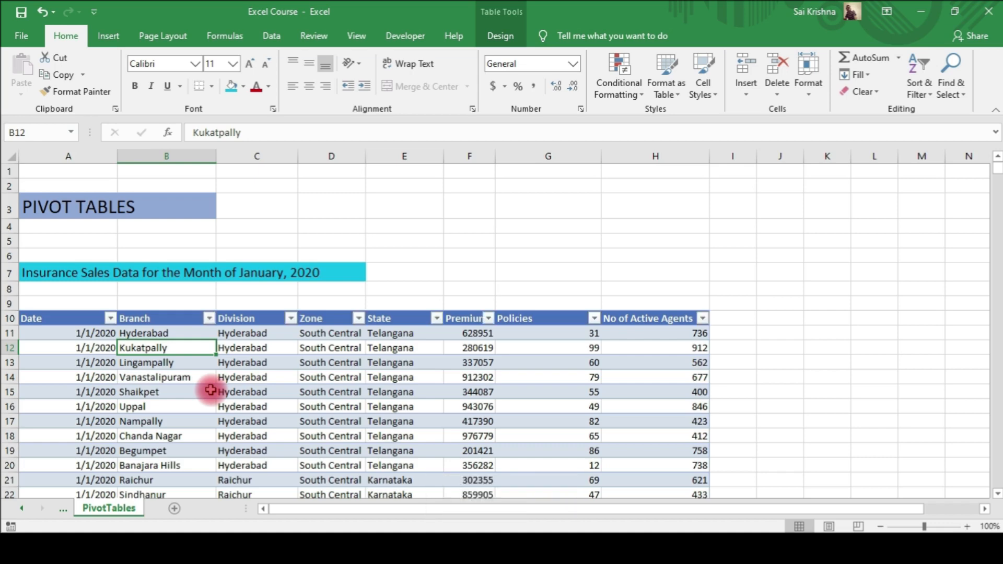
left_click(209, 320)
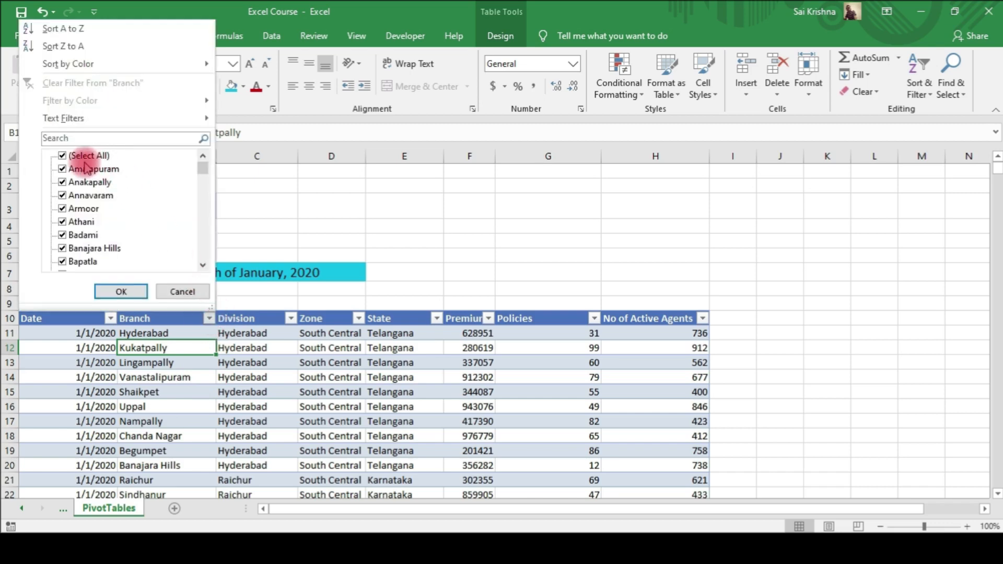
left_click(62, 156)
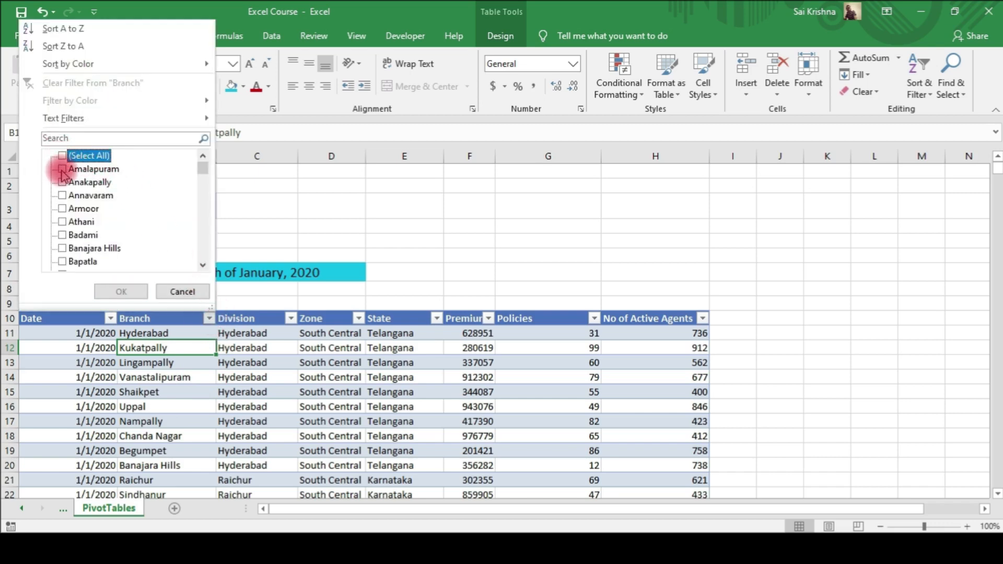
left_click(62, 169)
left_click(121, 291)
- Examine the date, division and premium entries in the filtered Amalapuram rows of the source table
scroll(145, 314, "down", 2)
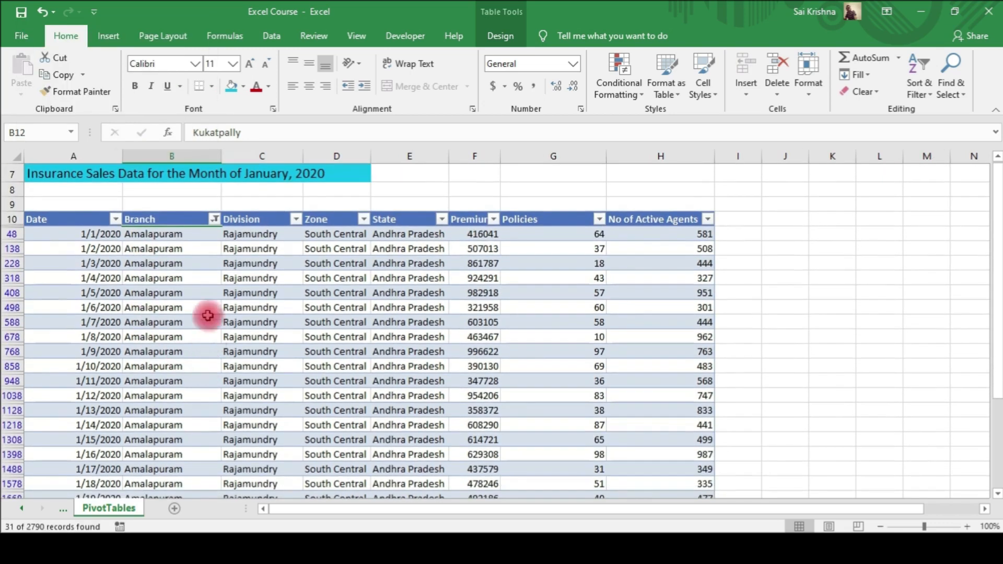
scroll(204, 287, "down", 4)
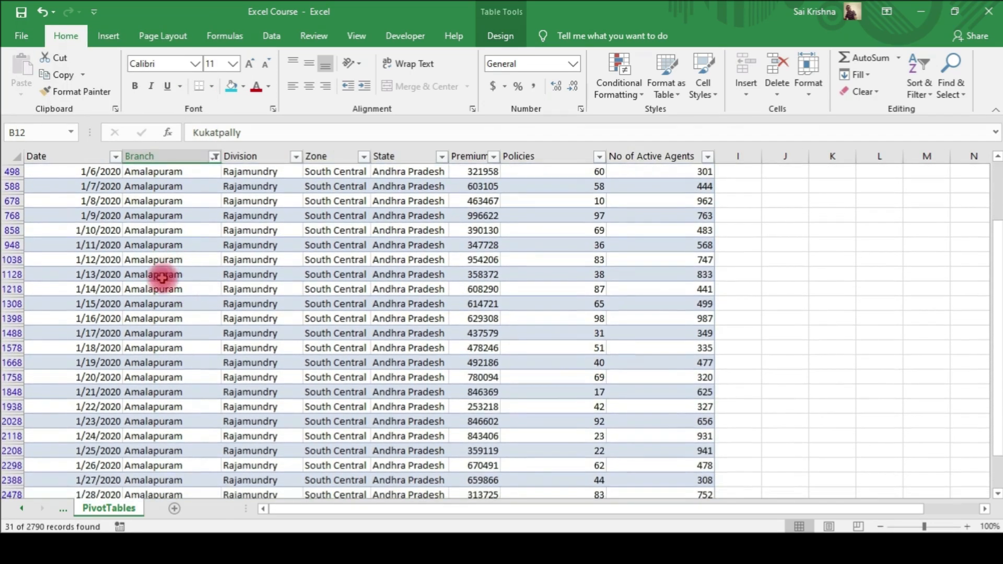
scroll(166, 297, "down", 2)
scroll(173, 313, "up", 6)
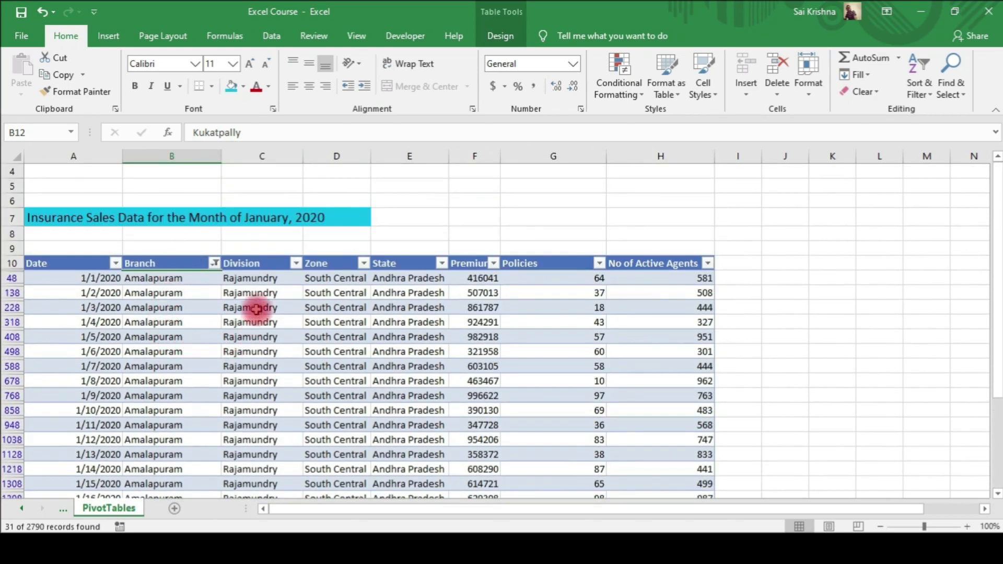
scroll(254, 308, "down", 3)
scroll(256, 316, "up", 4)
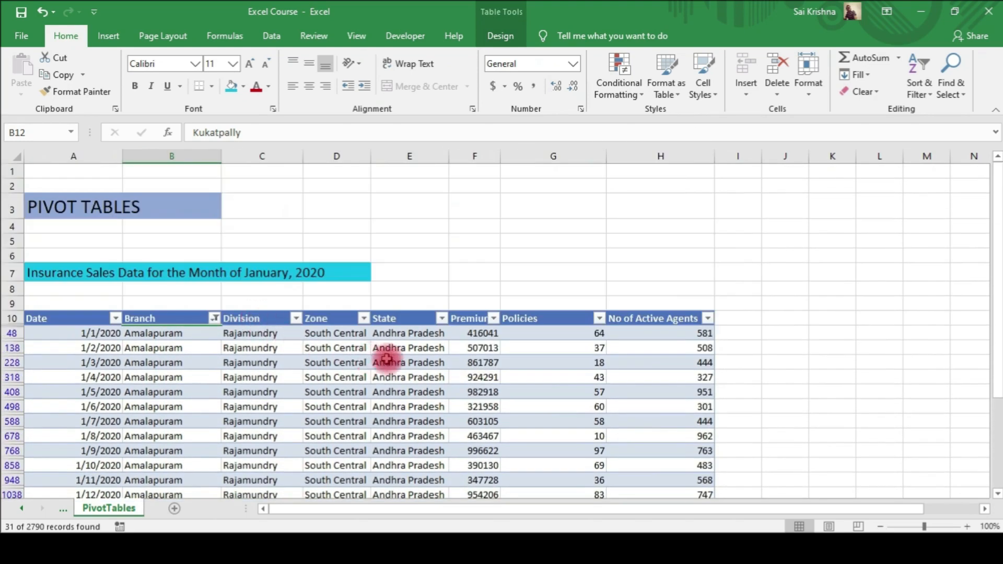
scroll(457, 364, "down", 2)
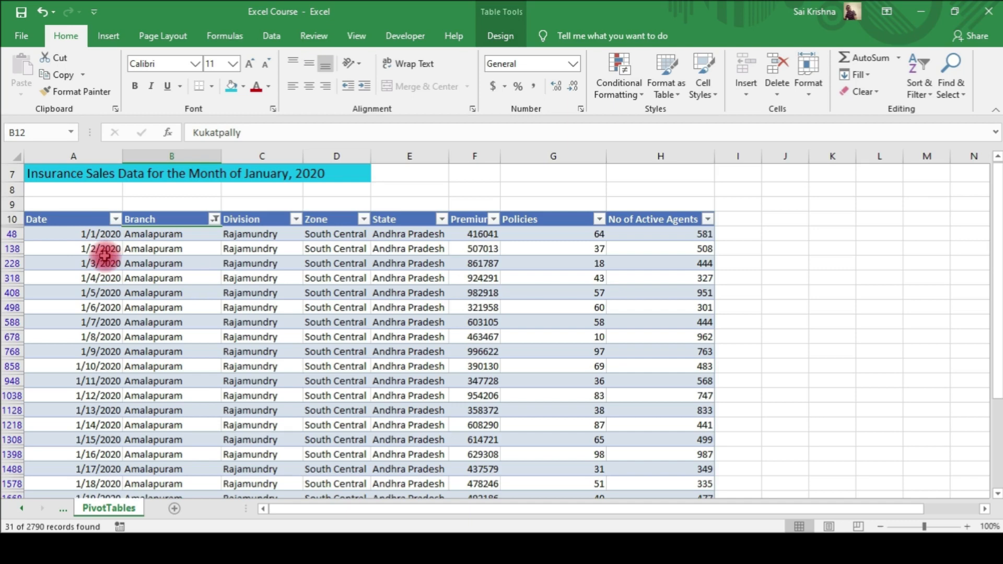
scroll(91, 366, "down", 4)
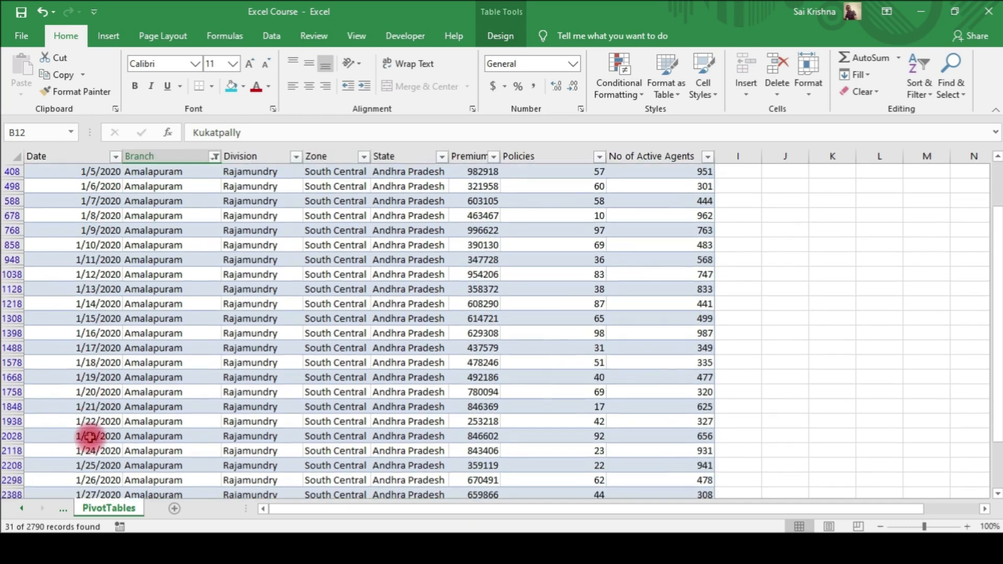
scroll(93, 438, "down", 1)
scroll(504, 340, "up", 4)
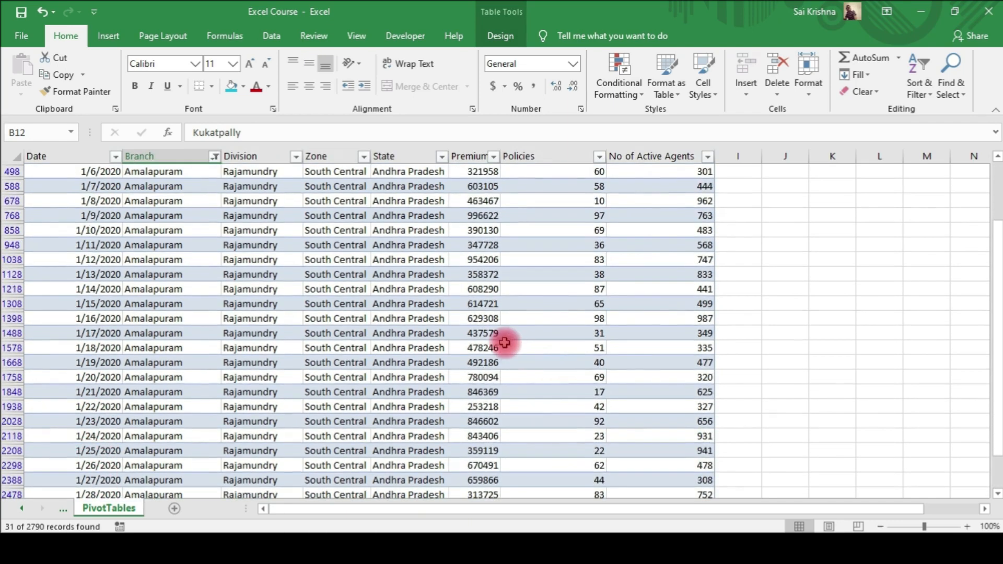
scroll(475, 270, "up", 2)
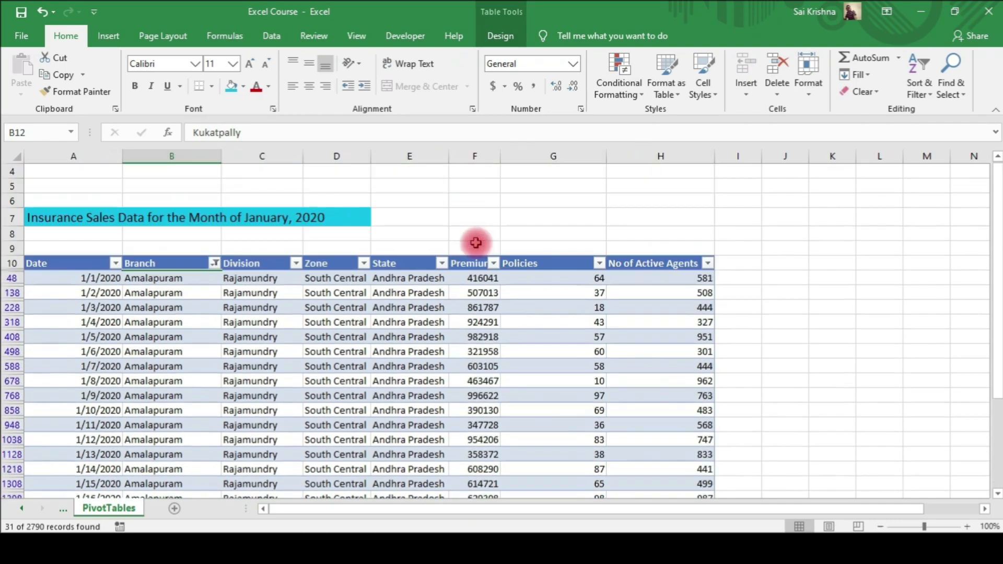
- Select all filtered Premium values for Amalapuram from 1/1/2020 to 1/31/2020 to check their sum
left_click(482, 280)
key("shift+Down")
key("shift+Down")
key("shift+Down")
key("shift+Down")
key("shift+Down")
key("shift+Down")
key("shift+Down")
key("shift+Down")
key("shift+Down")
key("shift+Down")
key("shift+Down")
key("shift+Down")
key("shift+Down")
key("shift+Down")
key("shift+Down")
key("shift+Down")
key("shift+Down")
key("shift+Down")
key("shift+Down")
key("shift+Down")
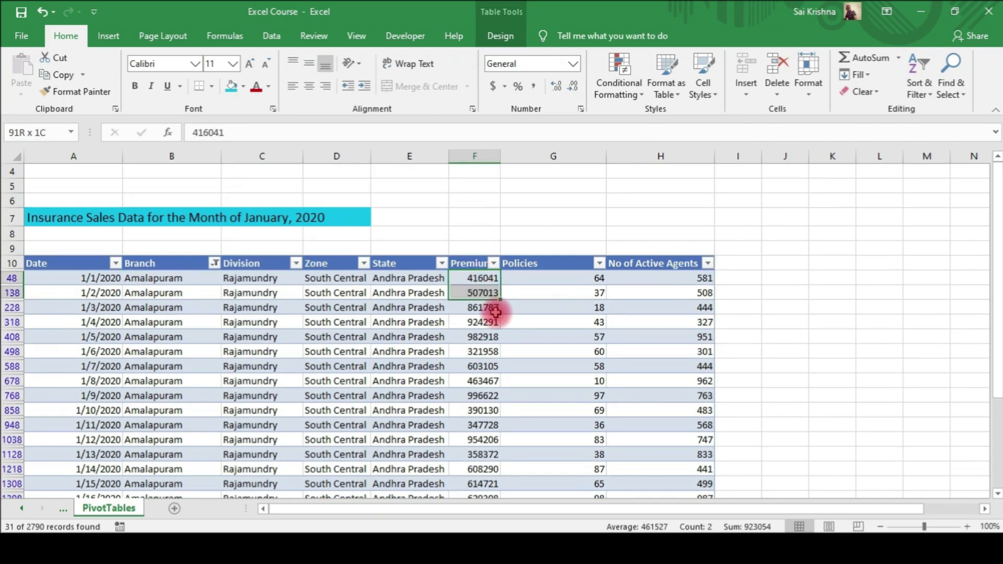
key("shift+Down")
key("shift+Down")
key("shift+Down")
key("shift+Down")
key("shift+Down")
key("shift+Down")
key("shift+Down")
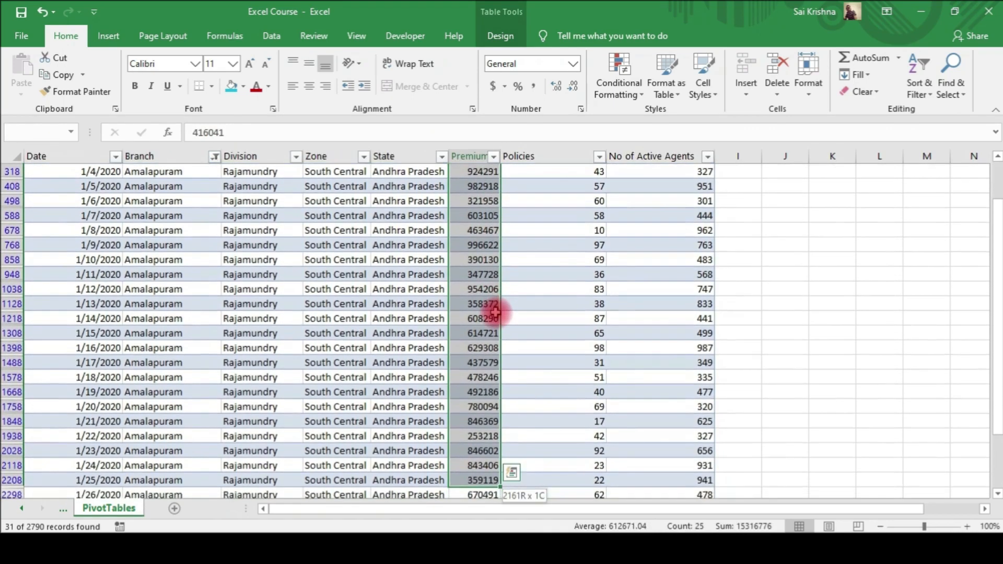
key("shift+Down")
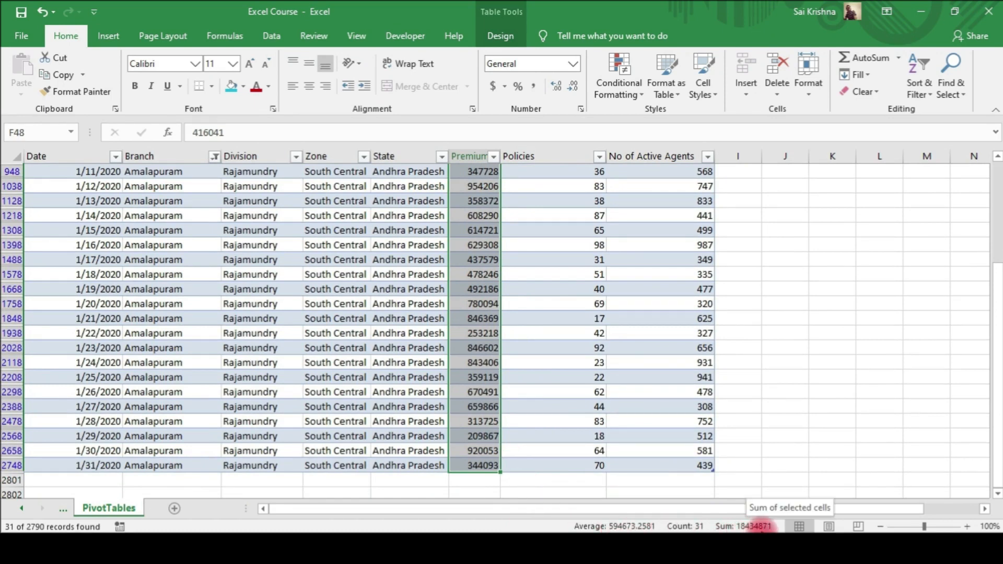
- Return to the pivot table on Sheet13 and add the Date field as a report filter
left_click(62, 509)
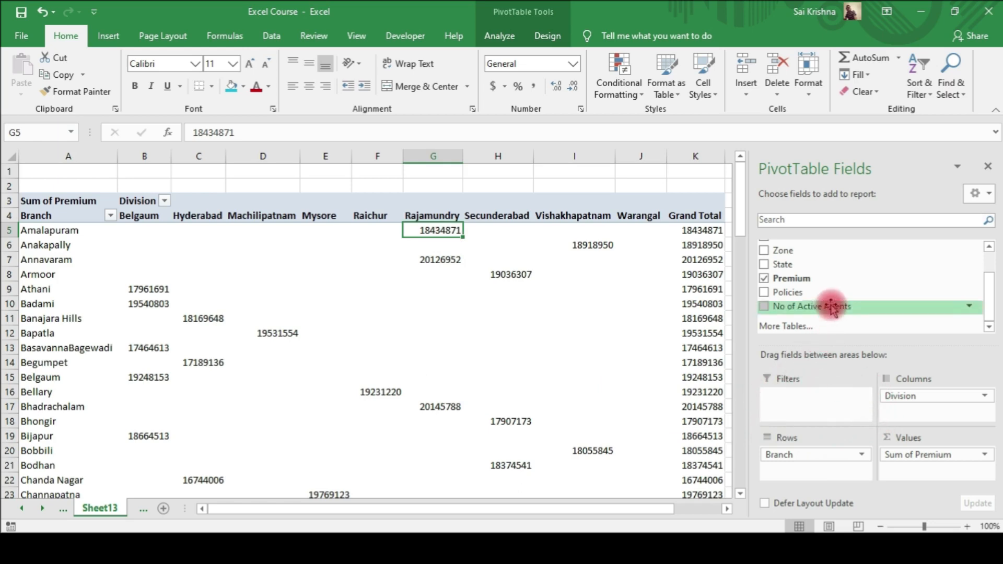
scroll(828, 298, "up", 3)
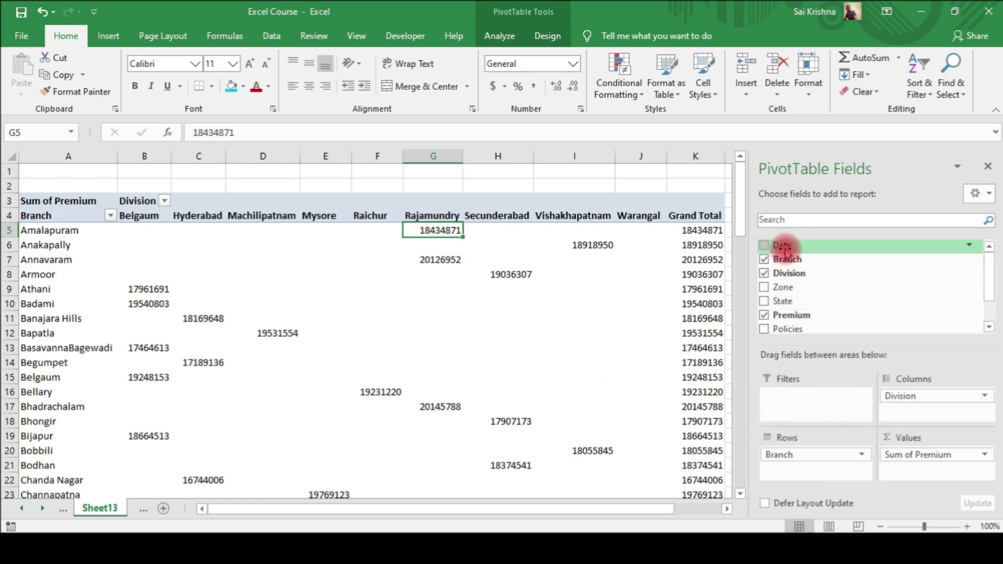
left_click_drag(785, 250, 803, 395)
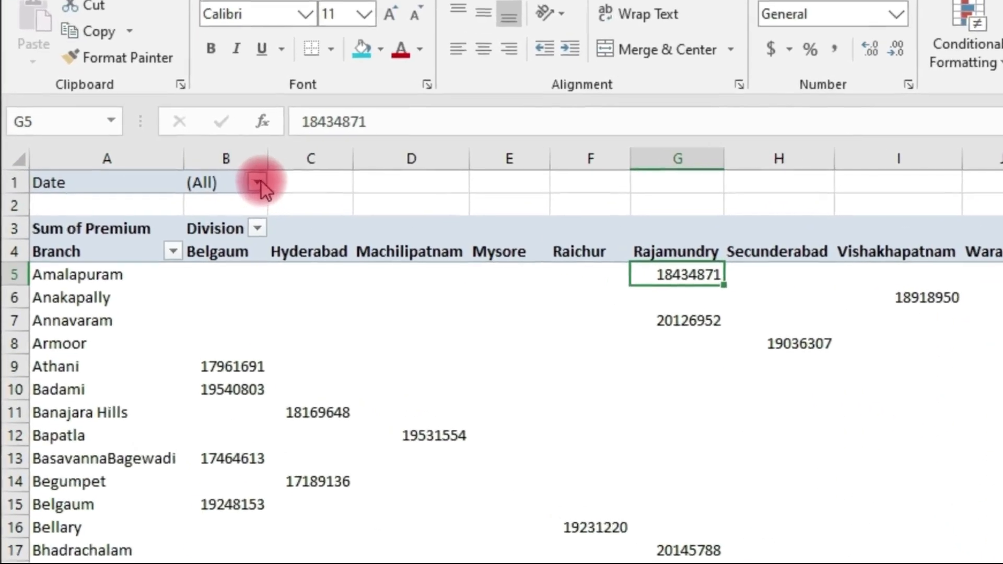
- Look through the dates in the pivot table's Date filter and filter the report to 1/15/2020
left_click(259, 183)
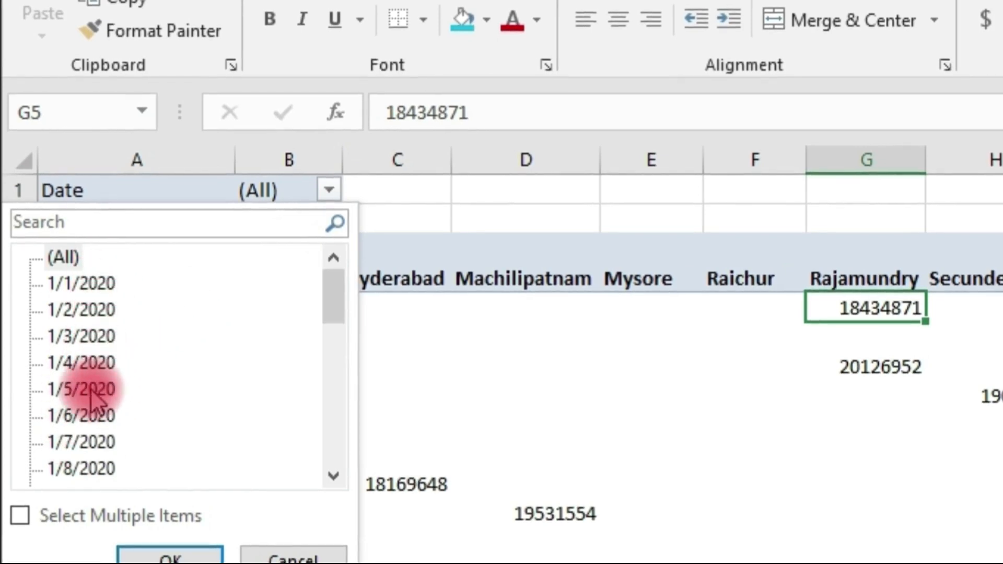
scroll(107, 410, "down", 7)
scroll(123, 391, "up", 7)
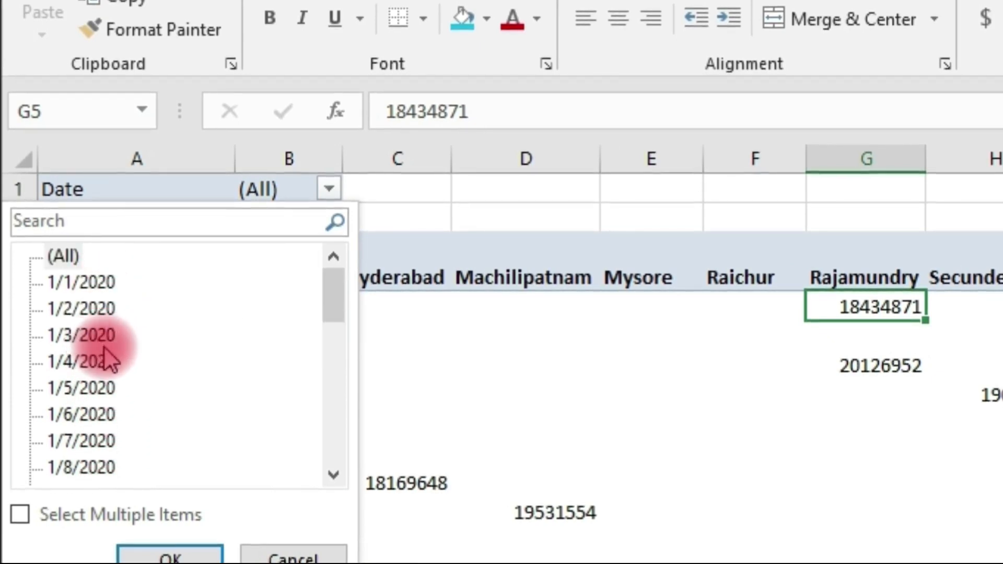
scroll(108, 355, "down", 4)
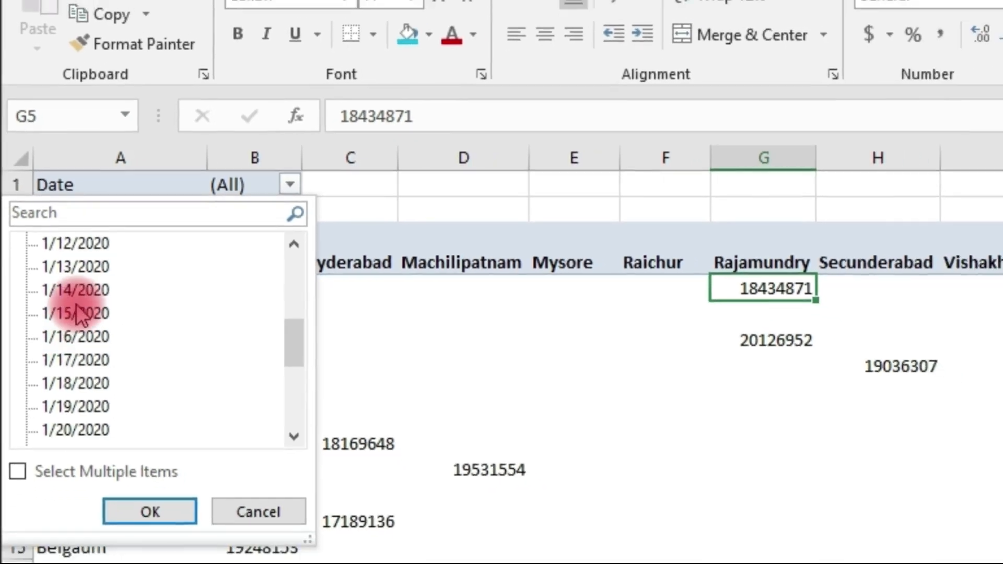
left_click(86, 334)
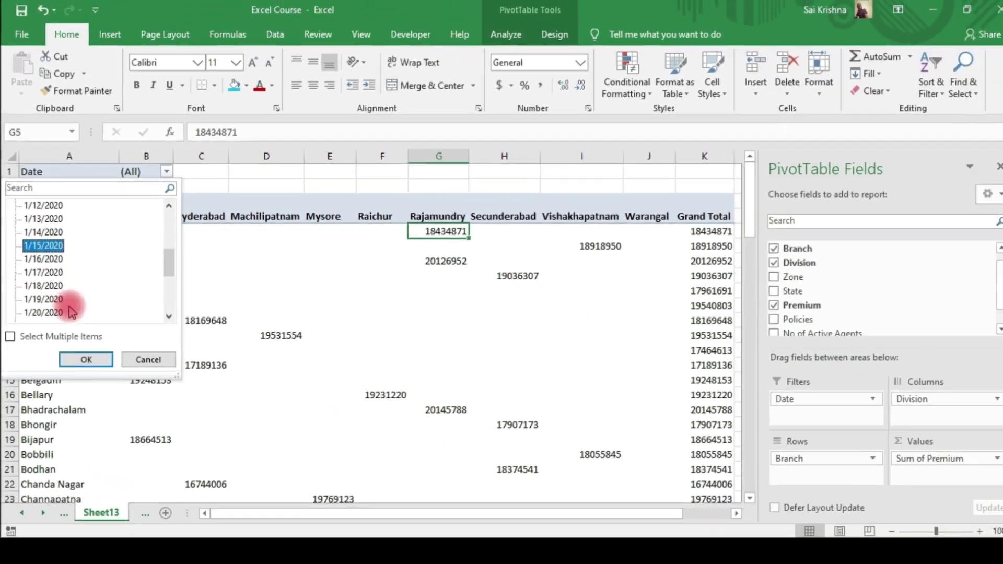
left_click(95, 361)
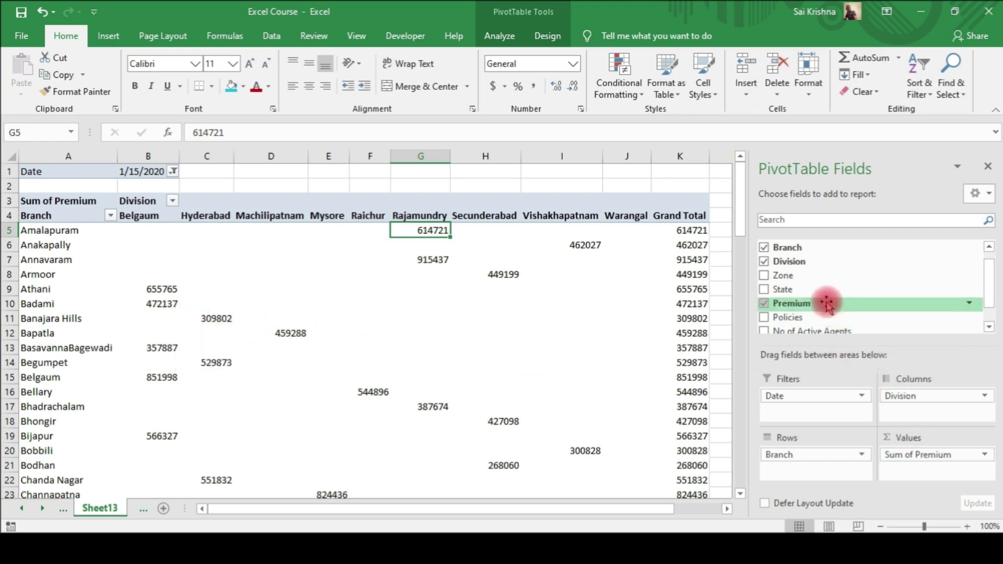
- Add the Policies field to the pivot table's values alongside Sum of Premium
scroll(828, 302, "down", 1)
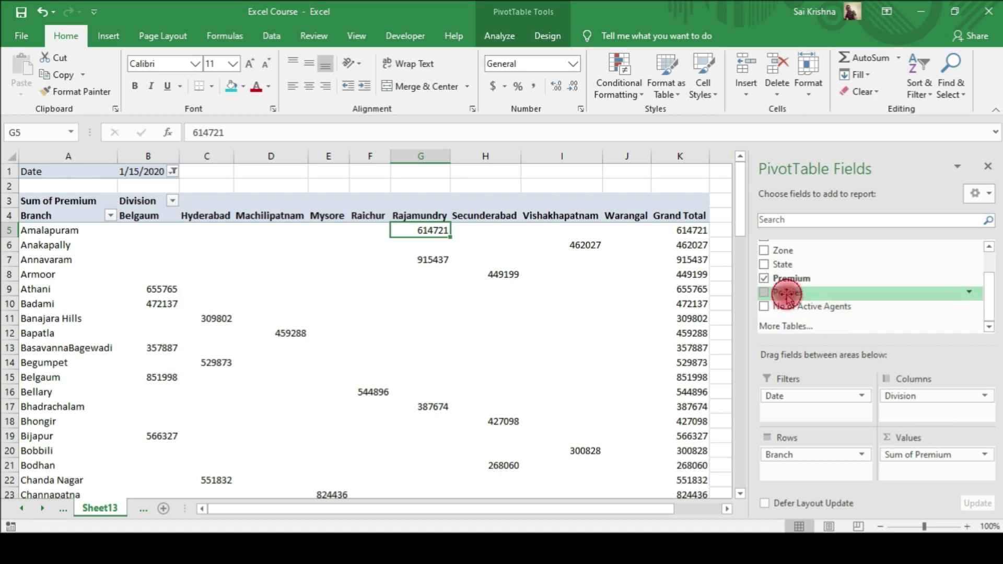
mouse_move(787, 294)
left_mouse_down()
mouse_move(856, 313)
mouse_move(887, 395)
mouse_move(902, 467)
mouse_move(896, 460)
left_mouse_up()
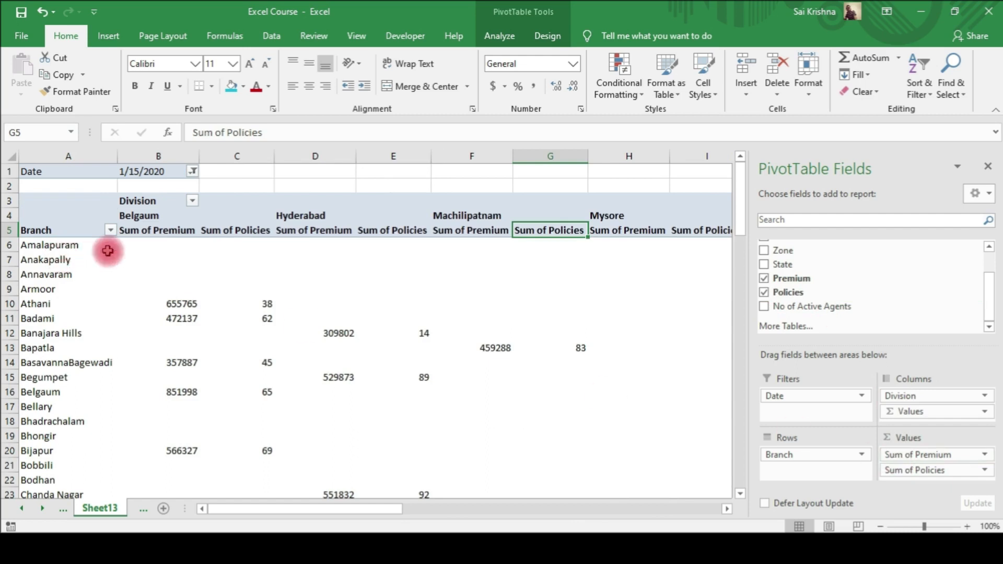
- Examine the Sum of Policies column under Belgaum and the premium and policy figures for the Bijapur branch
left_click(254, 234)
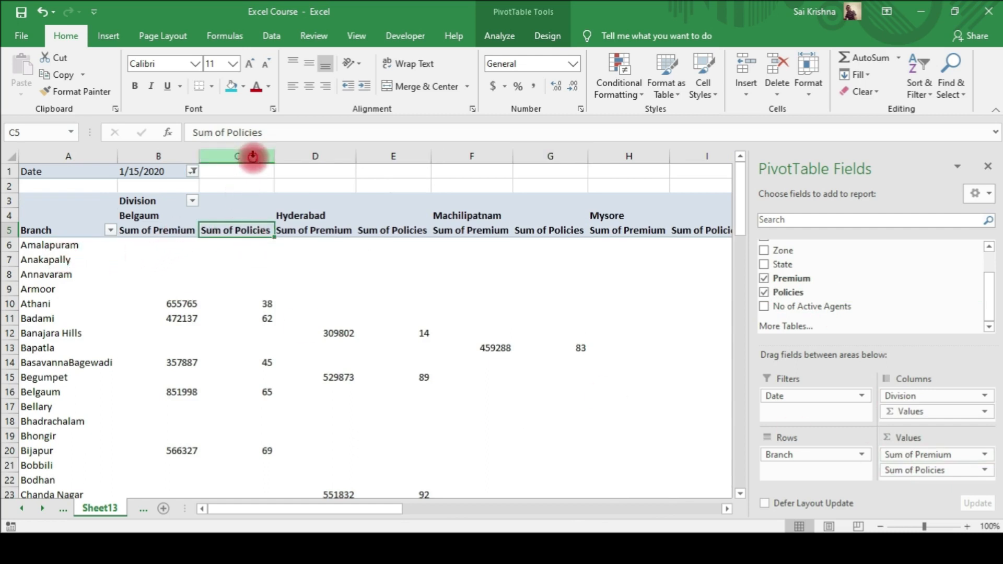
left_click(253, 157)
left_click(236, 288)
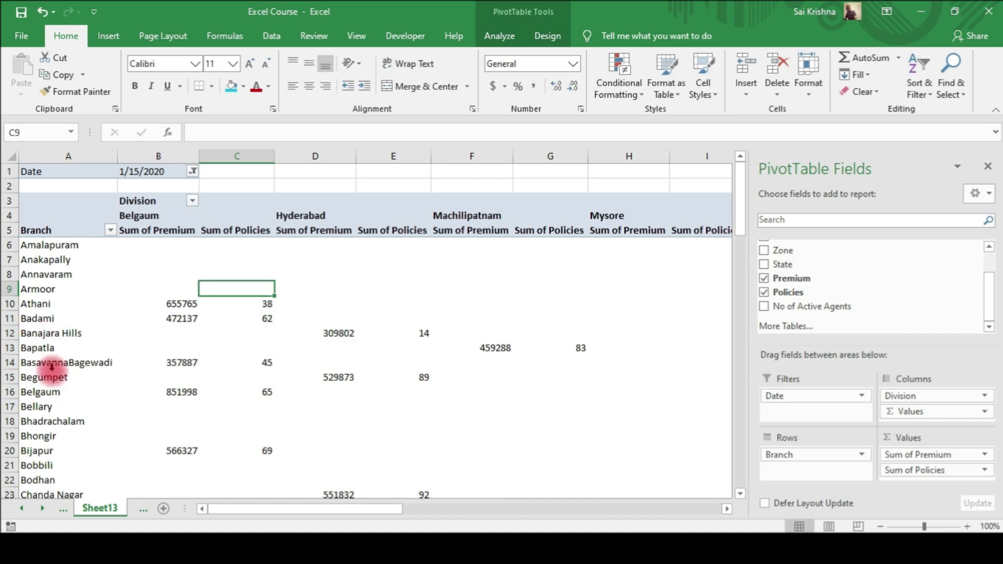
scroll(73, 324, "down", 1)
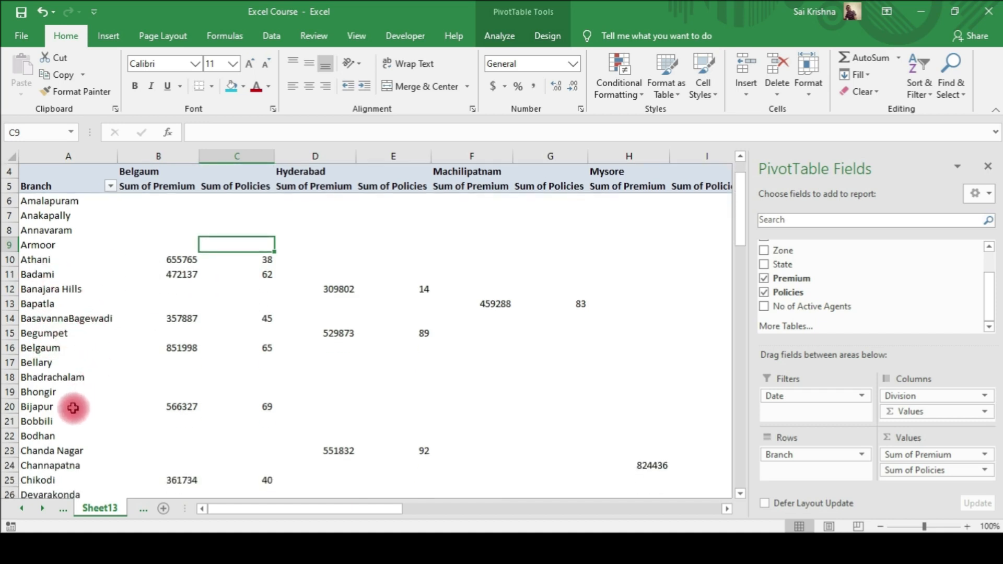
left_click(38, 407)
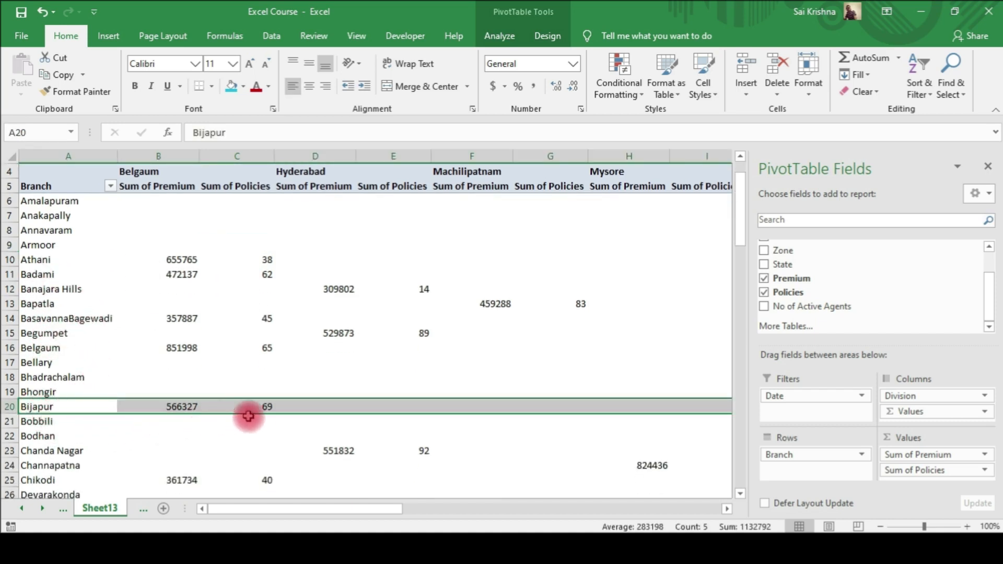
left_click(265, 407)
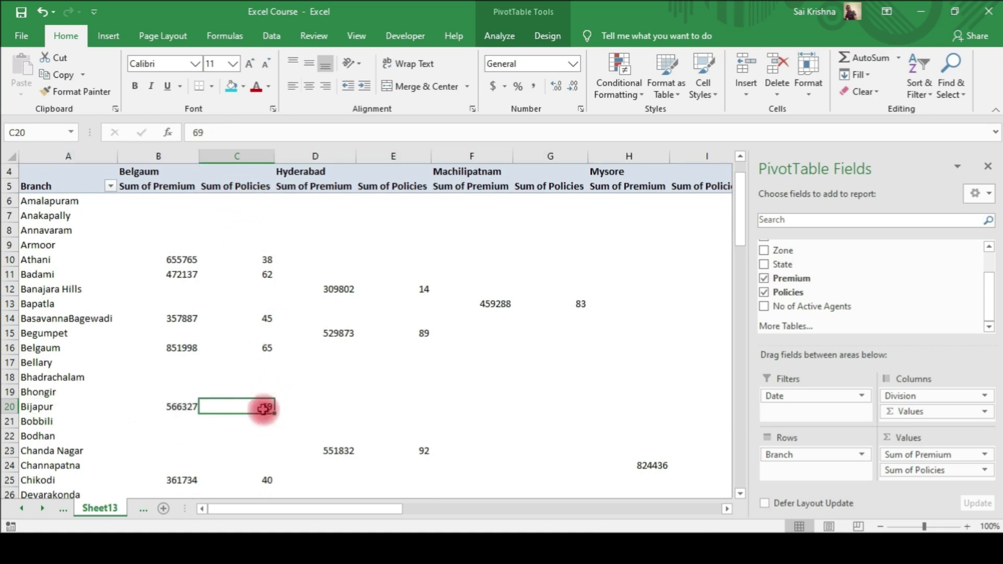
left_click(167, 409)
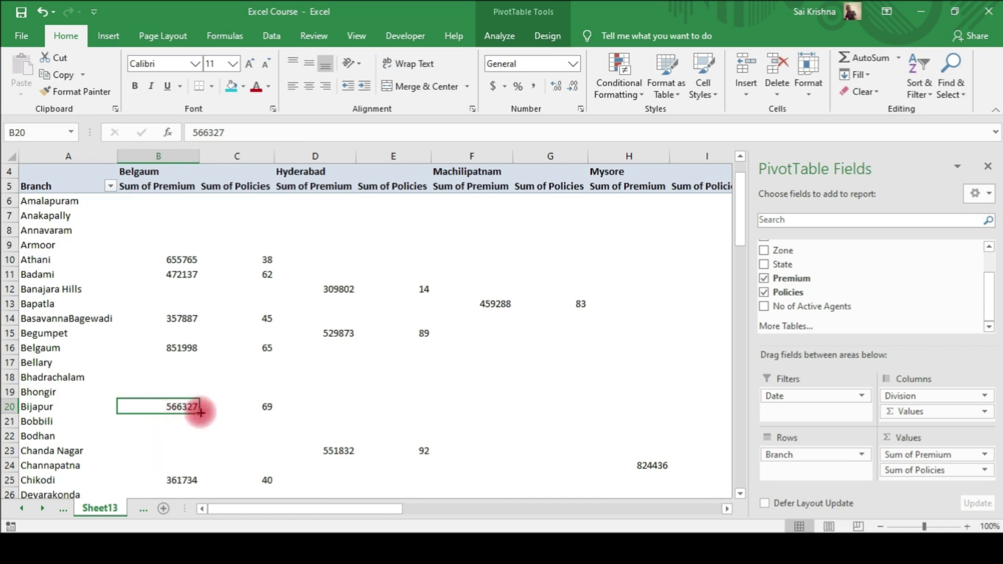
- Reset the pivot table's Date report filter to (All)
scroll(143, 335, "up", 1)
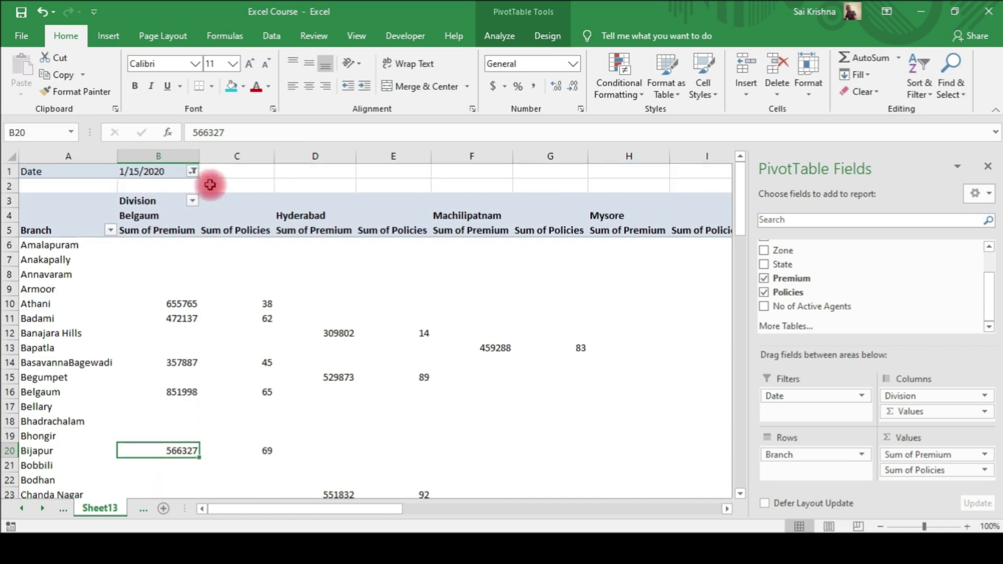
left_click(193, 171)
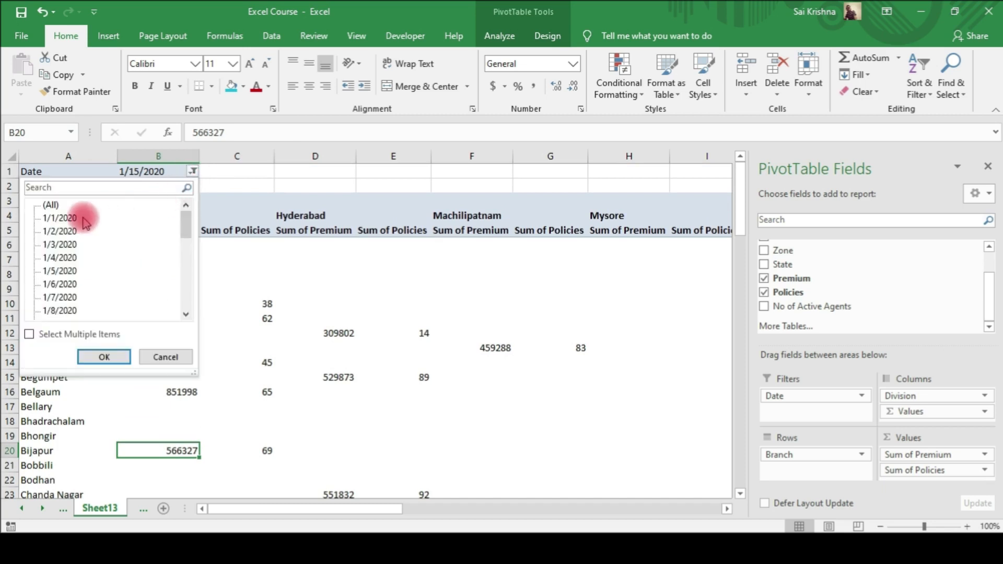
left_click(51, 206)
left_click(104, 356)
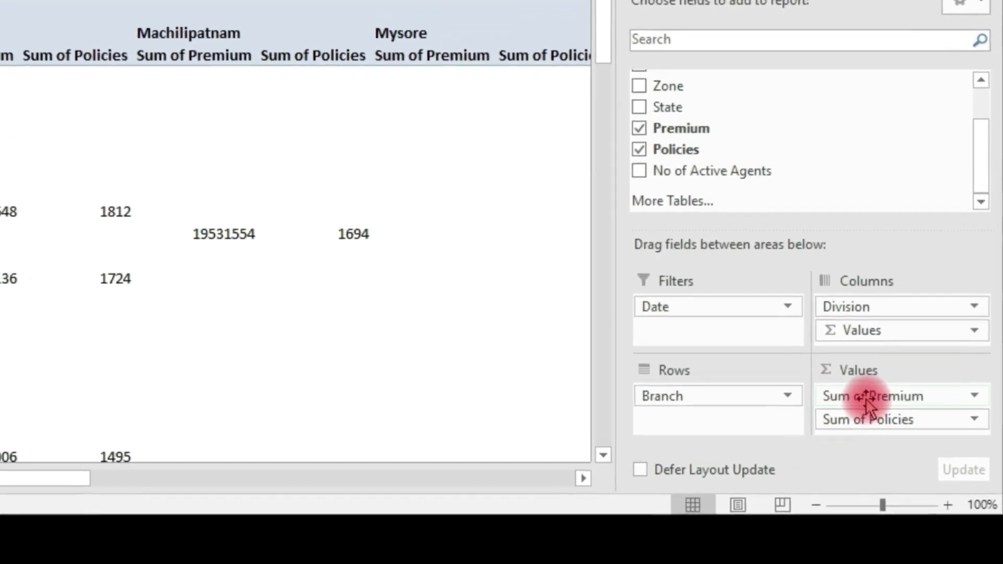
- Look through the summary functions offered for the Premium value field, from Count and Average to Var and Varp
left_click(890, 429)
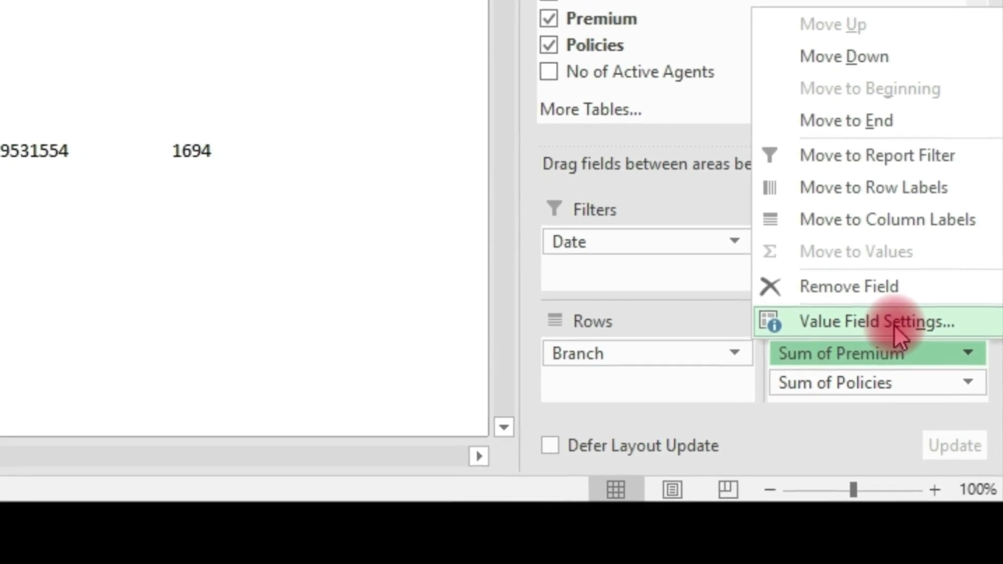
left_click(895, 324)
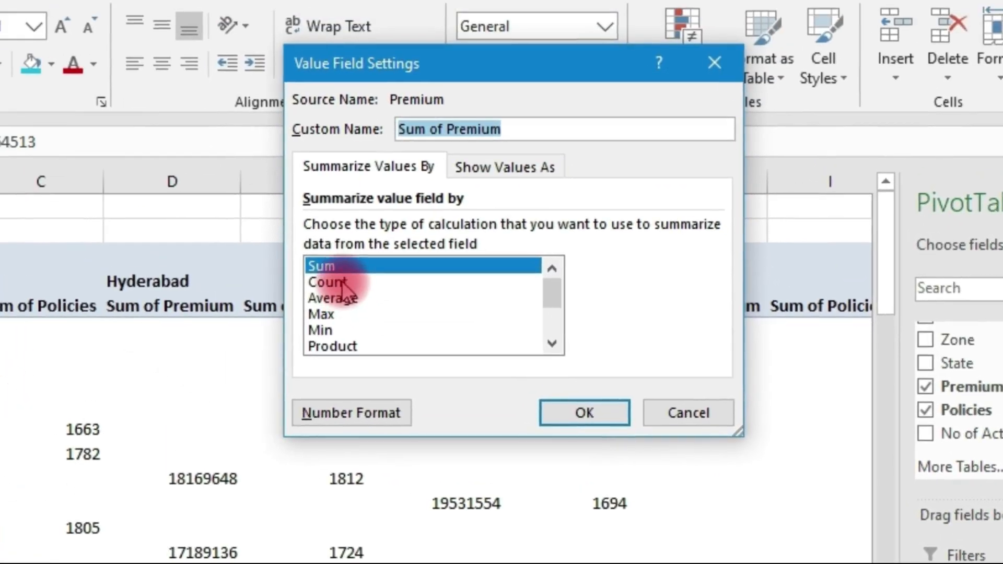
left_click(340, 282)
left_click(340, 297)
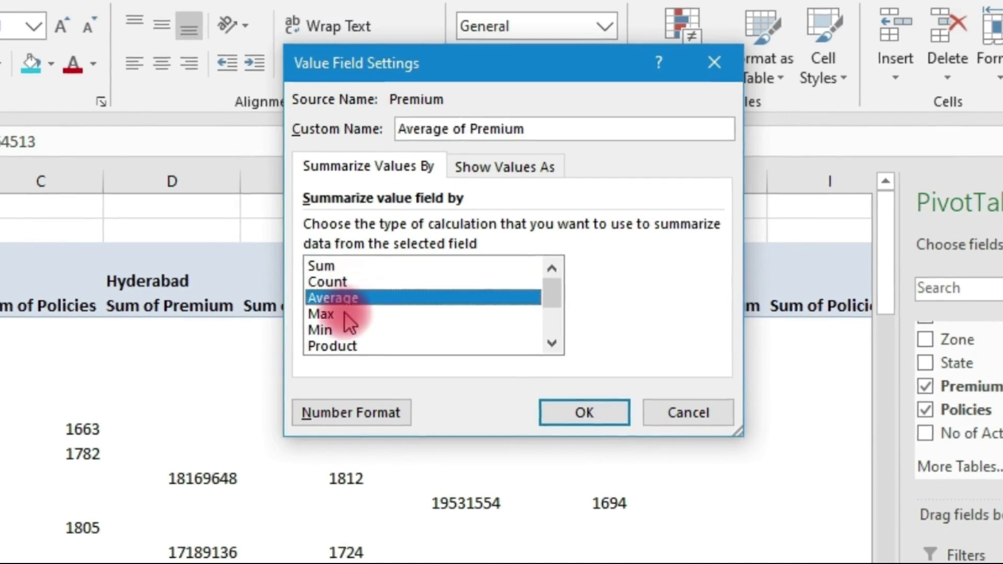
left_click(344, 314)
left_click(328, 331)
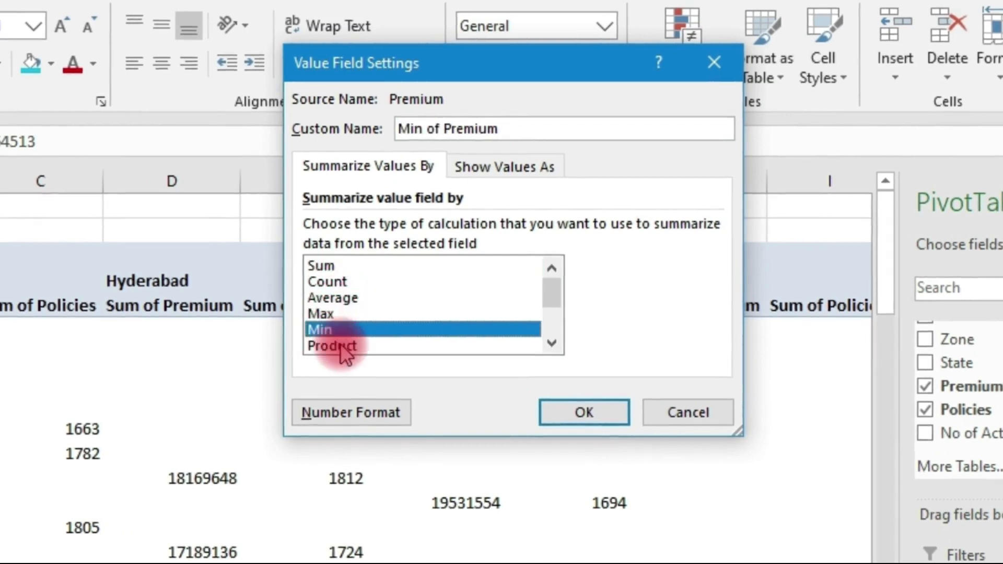
scroll(334, 332, "down", 1)
left_click(368, 316)
scroll(366, 332, "down", 1)
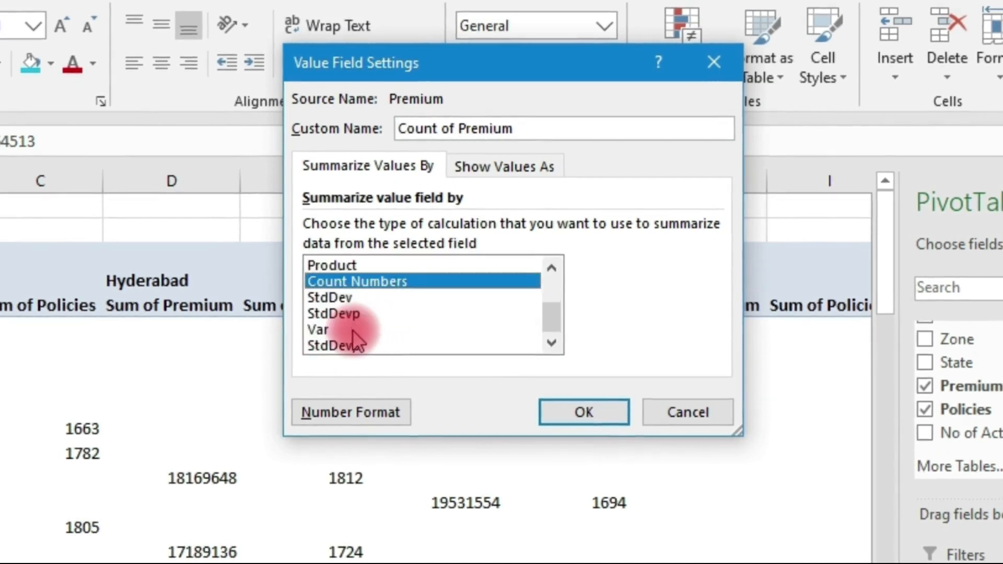
left_click(328, 330)
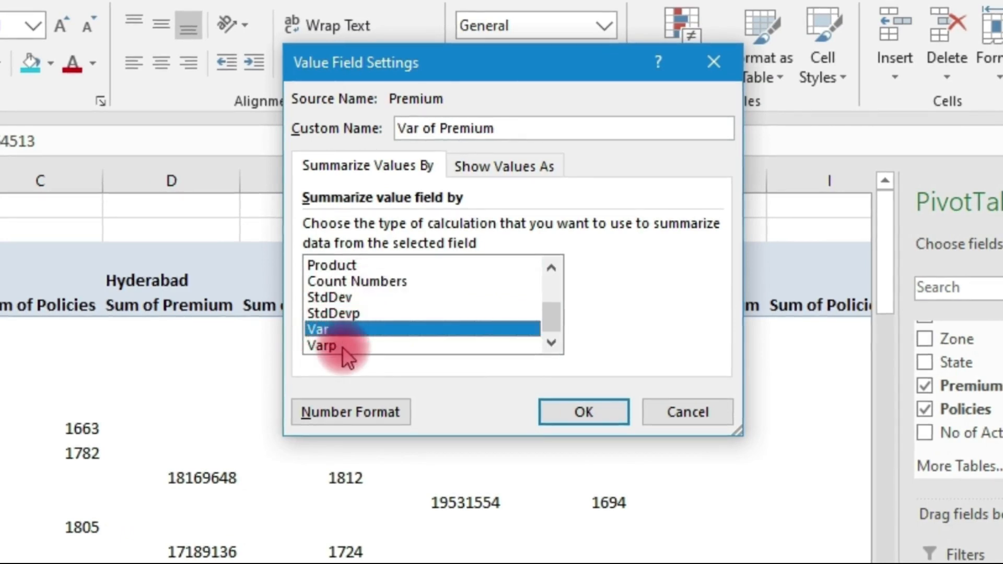
left_click(344, 346)
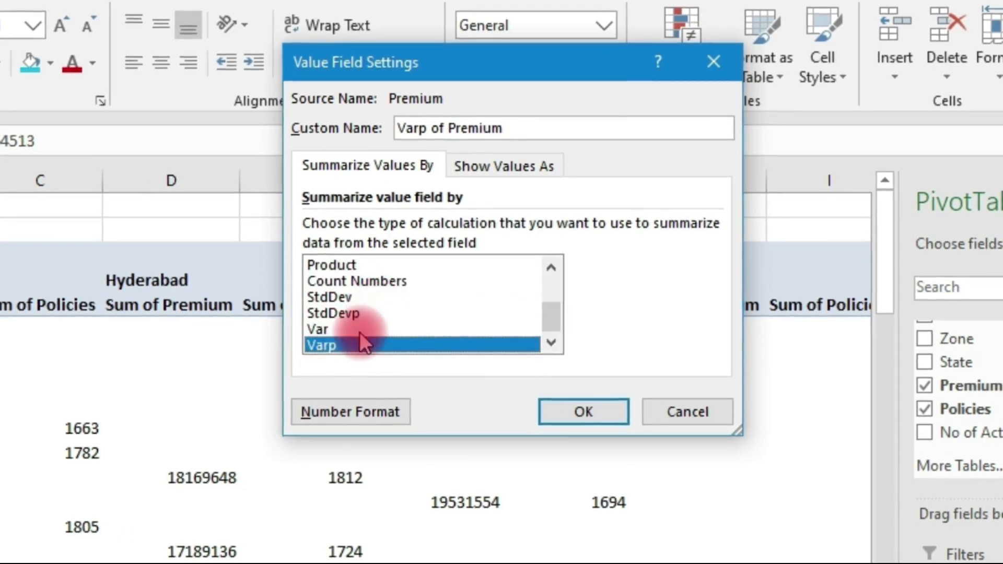
scroll(365, 336, "up", 1)
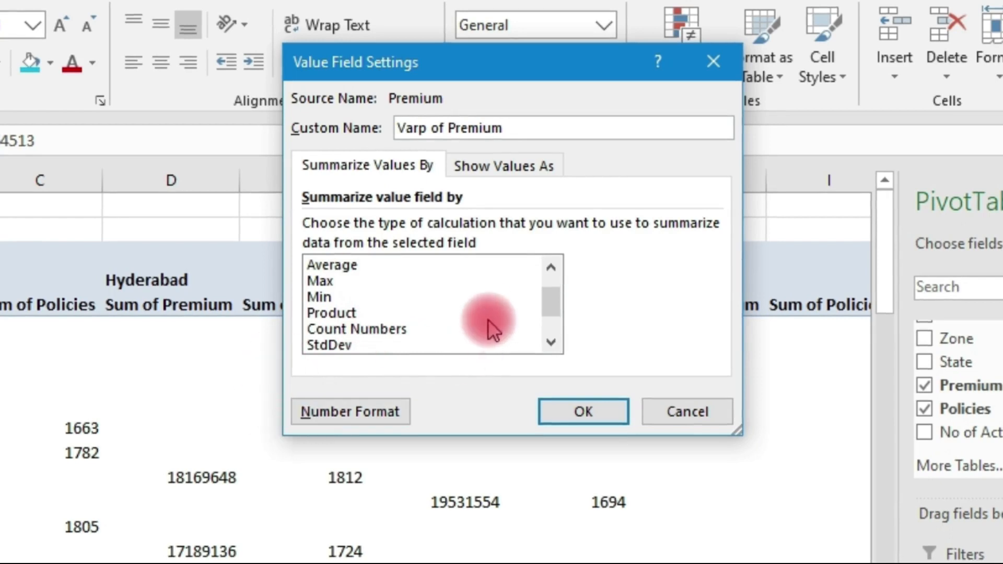
scroll(351, 345, "down", 1)
scroll(371, 329, "up", 2)
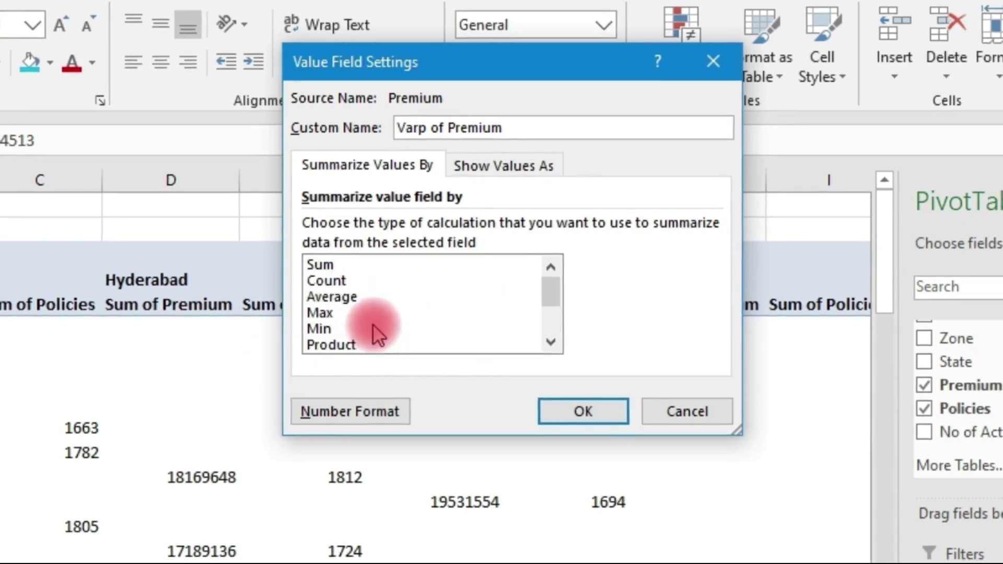
- Summarize the Premium value field by Average and check the pivot table's Date filter selection
left_click(348, 298)
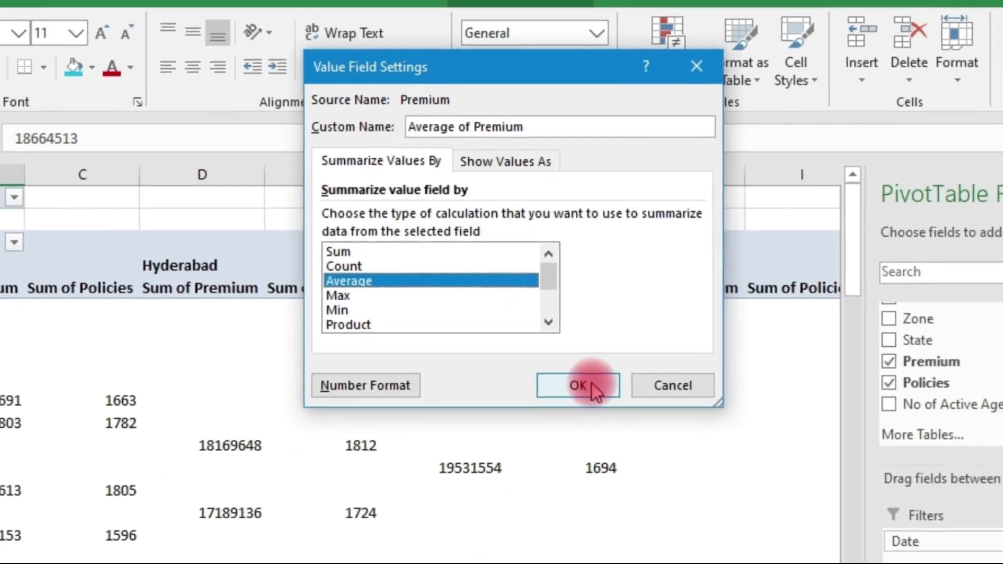
left_click(588, 410)
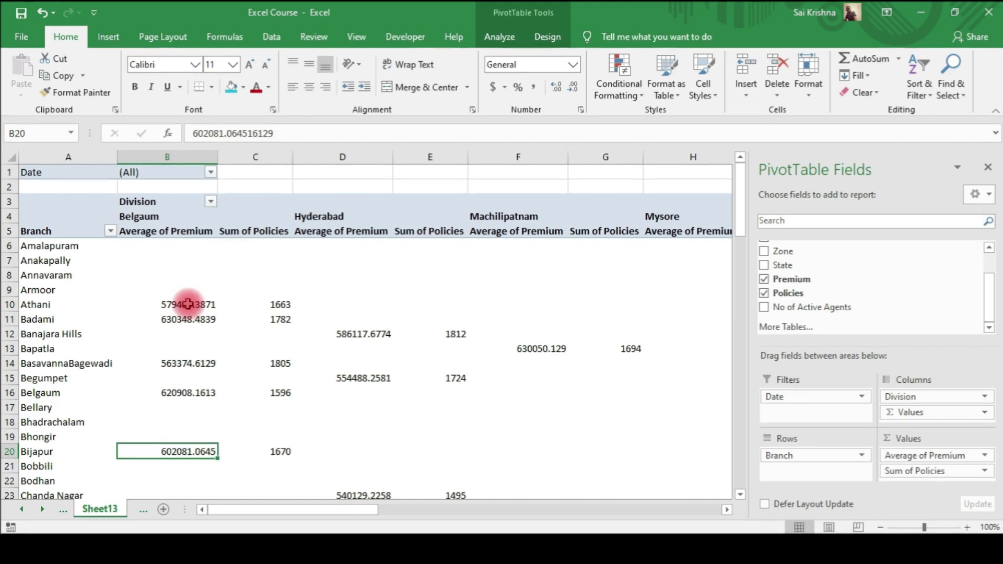
left_click(211, 173)
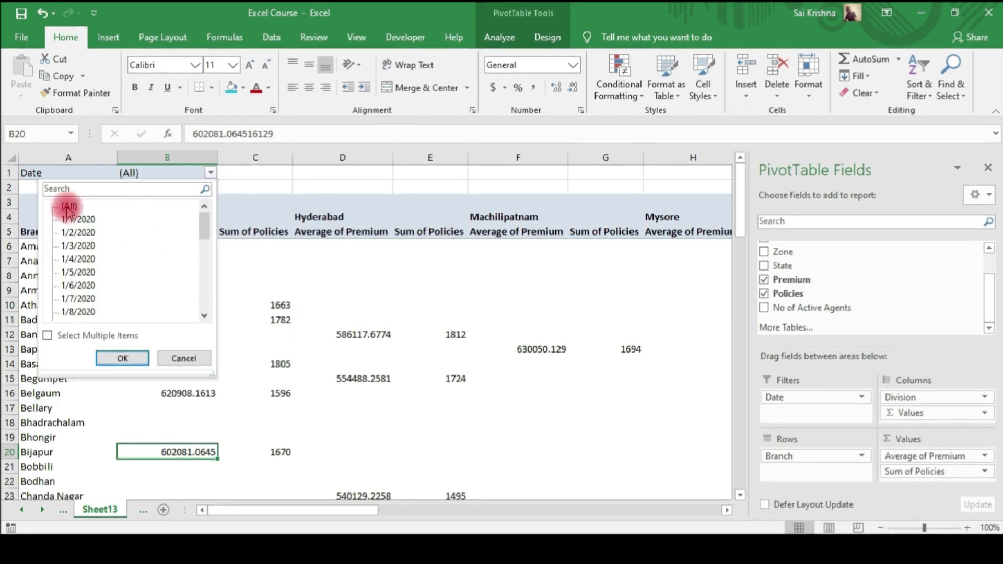
left_click(212, 175)
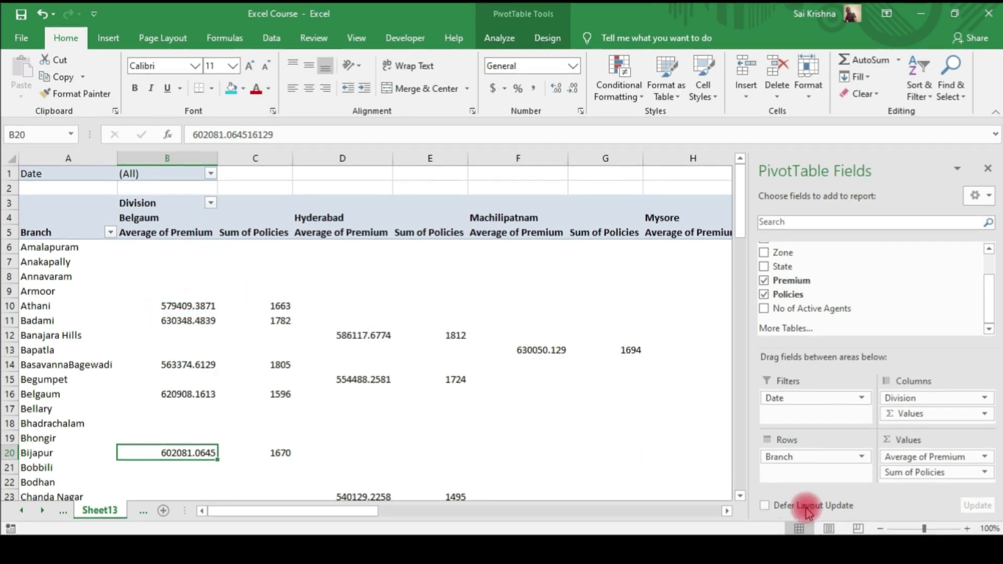
- Summarize the Policies value field by Average
left_click(278, 306)
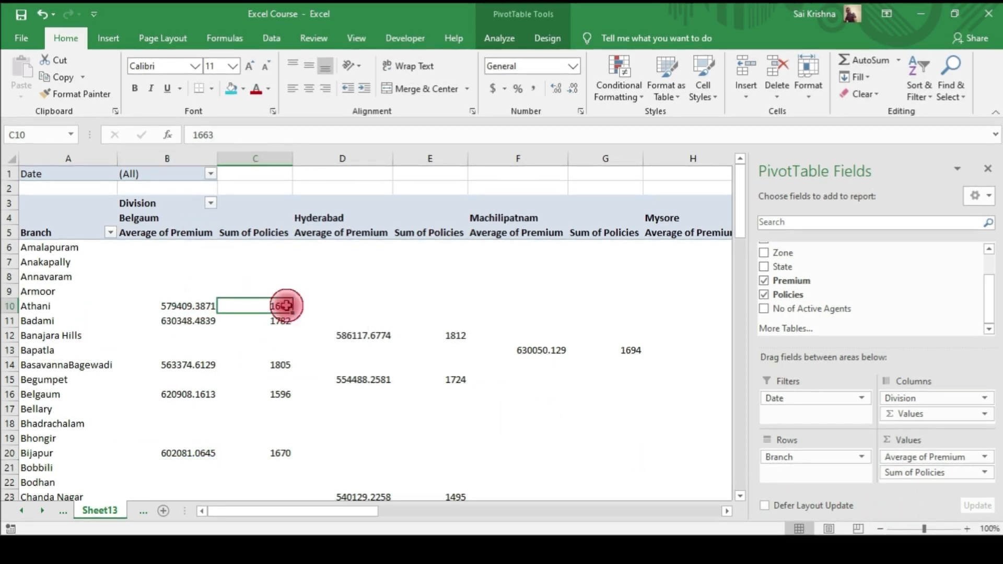
left_click(891, 476)
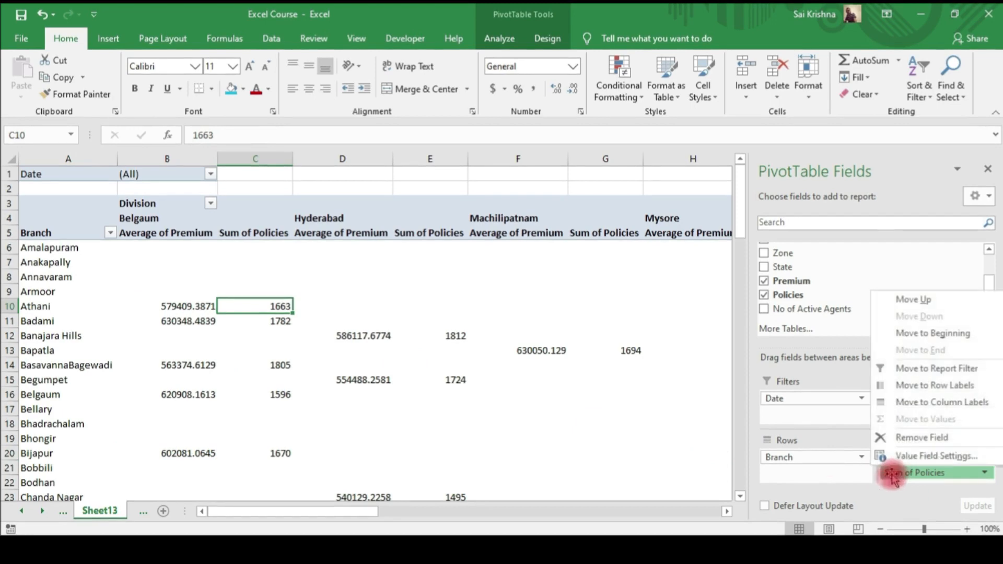
left_click(894, 456)
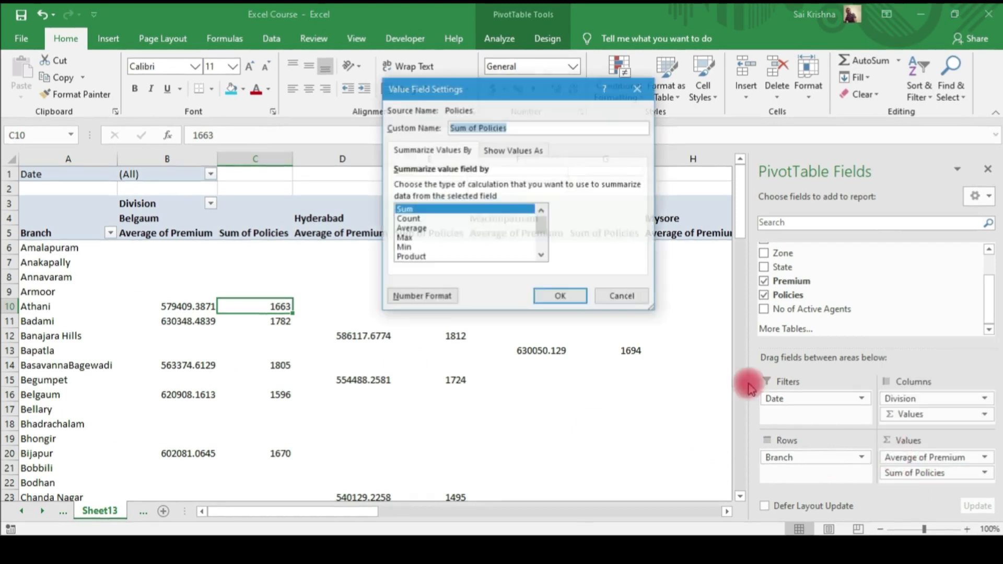
left_click(411, 228)
left_click(558, 296)
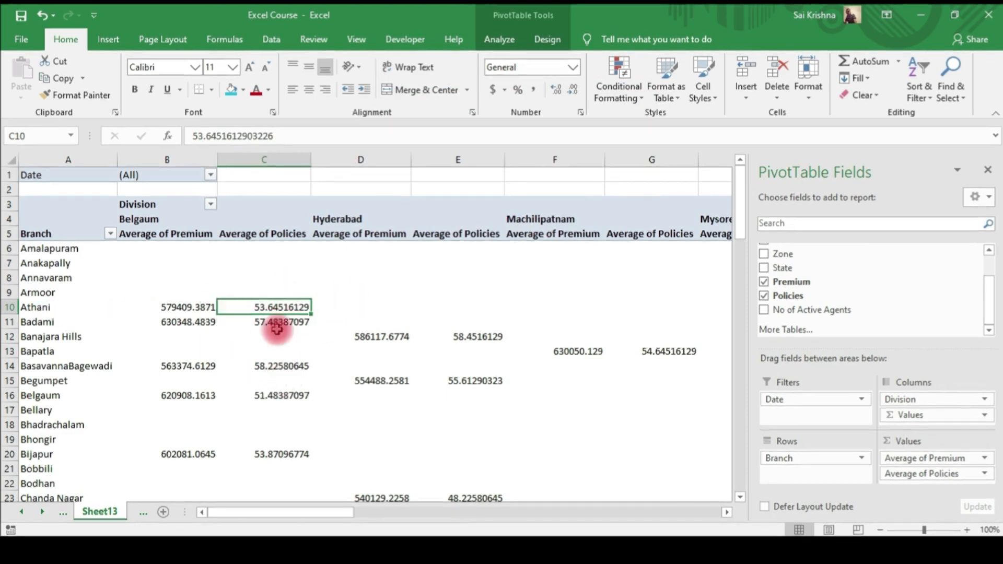
- Move the Division field from the pivot table's columns to its rows, nested below Branch
mouse_move(370, 331)
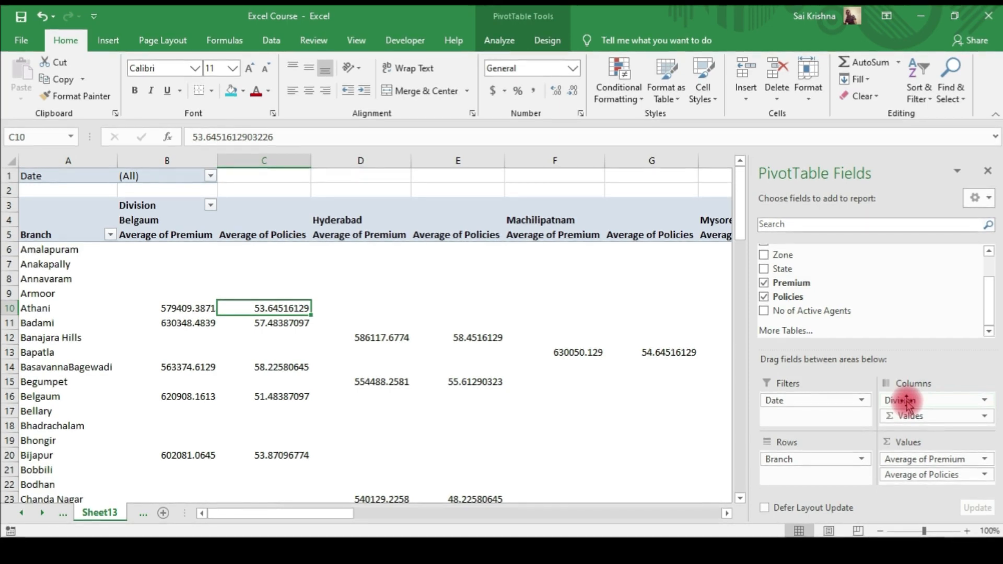
left_click_drag(906, 406, 807, 476)
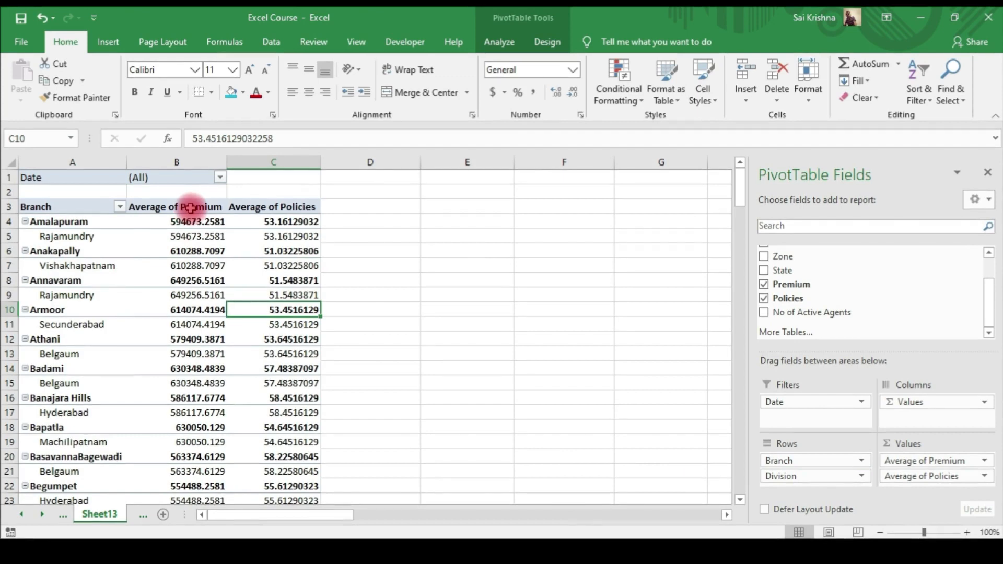
- Set the Premium value field to summarize by Sum
left_click(908, 462)
left_click(911, 445)
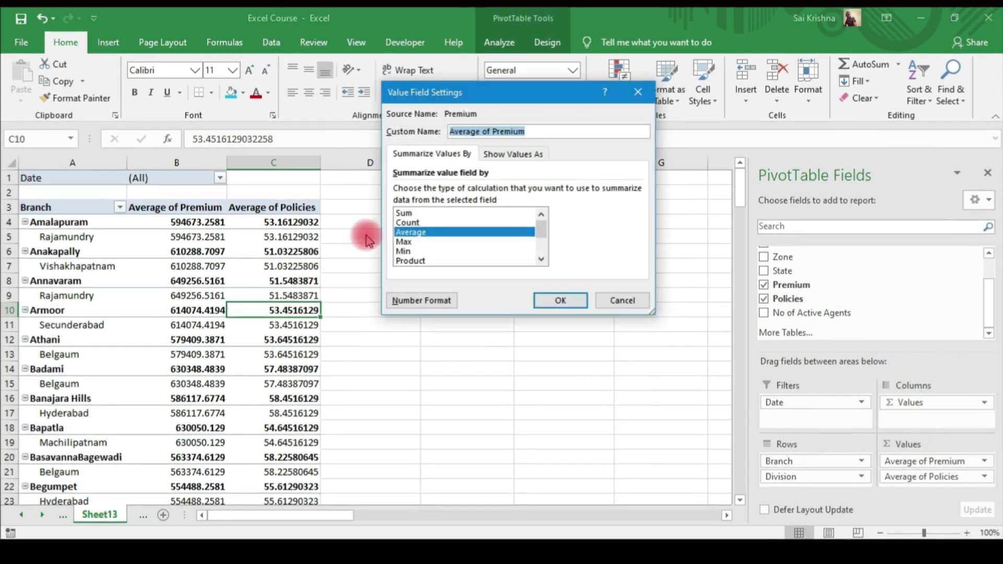
left_click(404, 214)
left_click(561, 299)
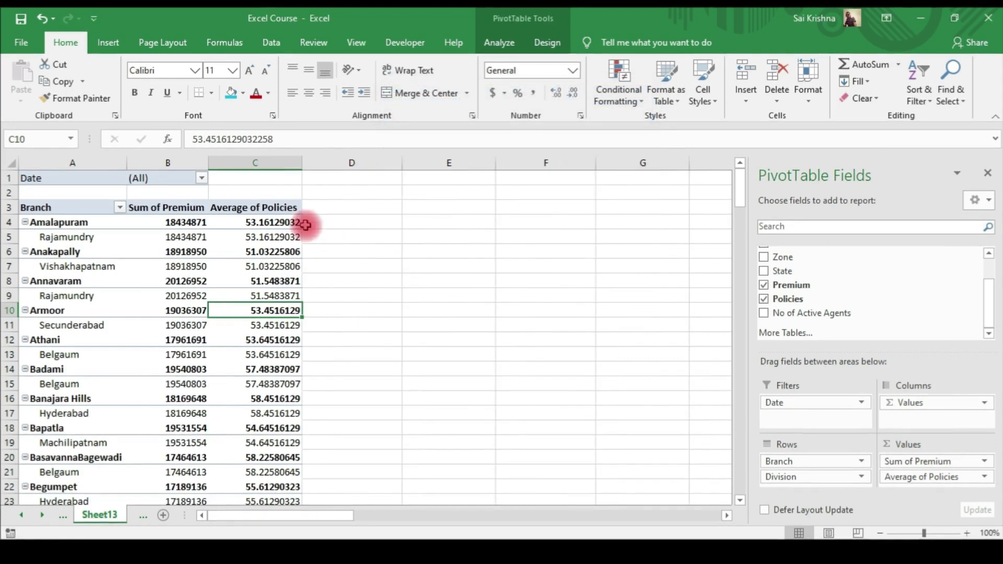
- Set the Policies value field to summarize by Sum
left_click(911, 476)
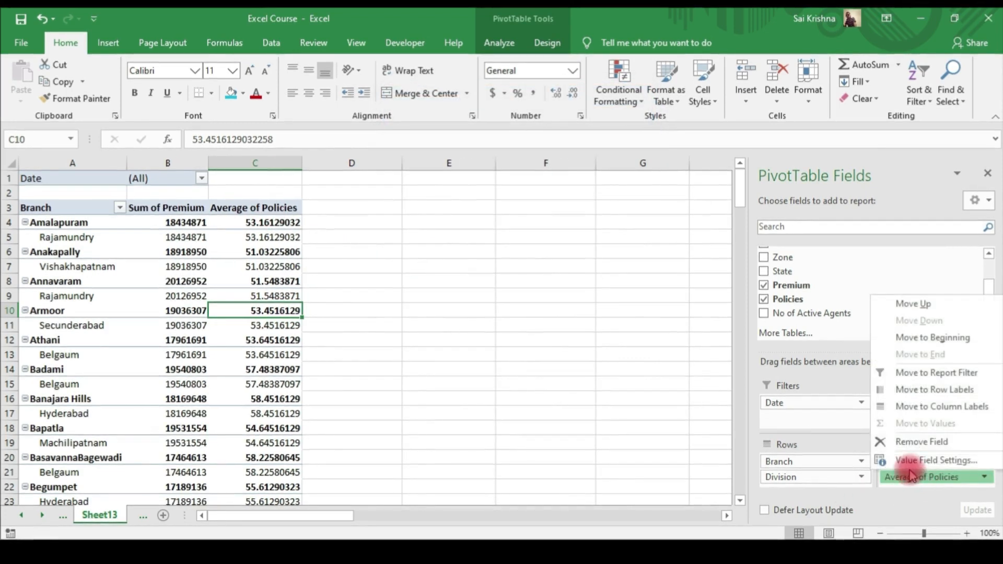
left_click(919, 460)
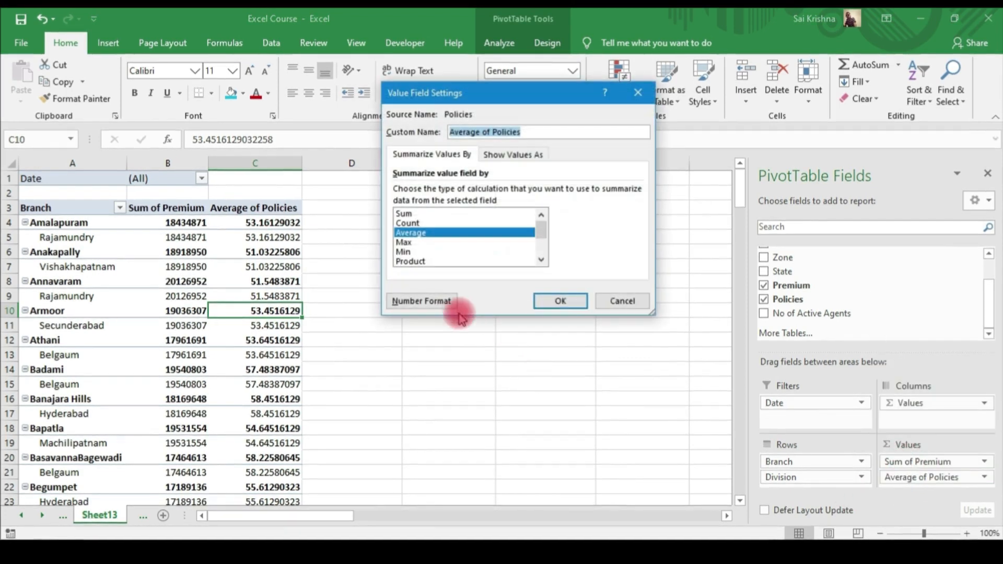
left_click(410, 213)
left_click(558, 301)
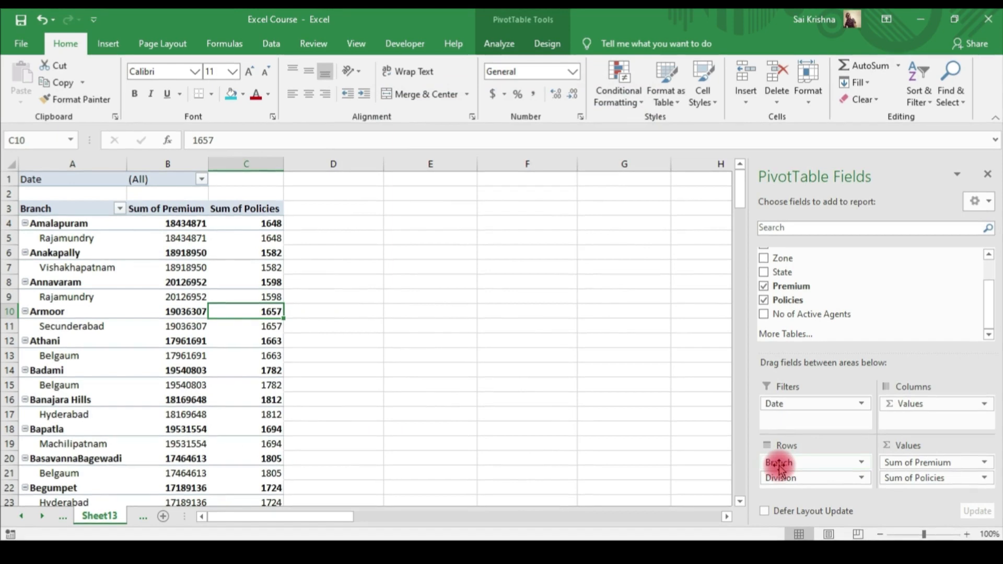
- Move the Branch field from the pivot table's rows to its columns and remove Sum of Policies from the values
left_click_drag(779, 463, 906, 412)
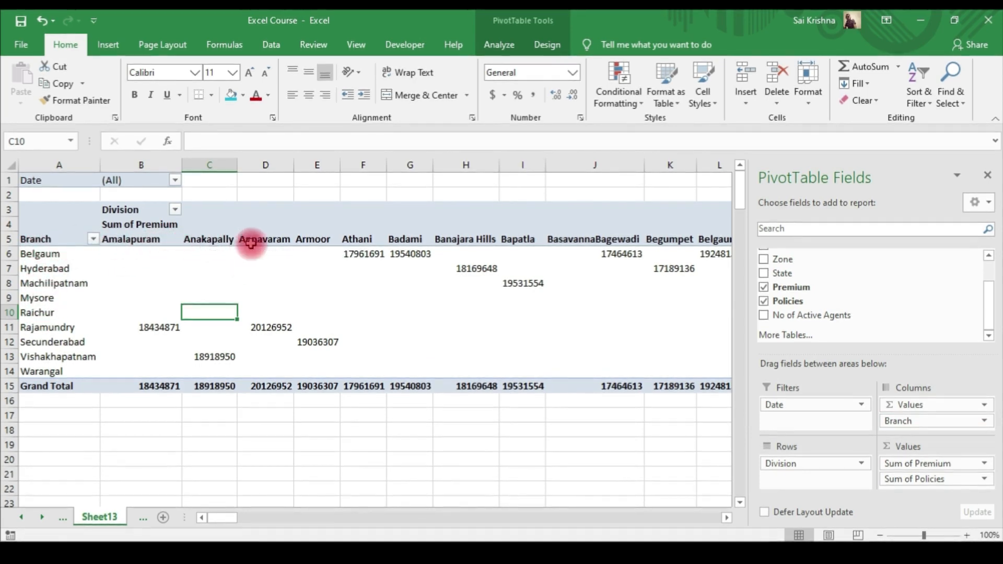
left_click_drag(226, 519, 174, 489)
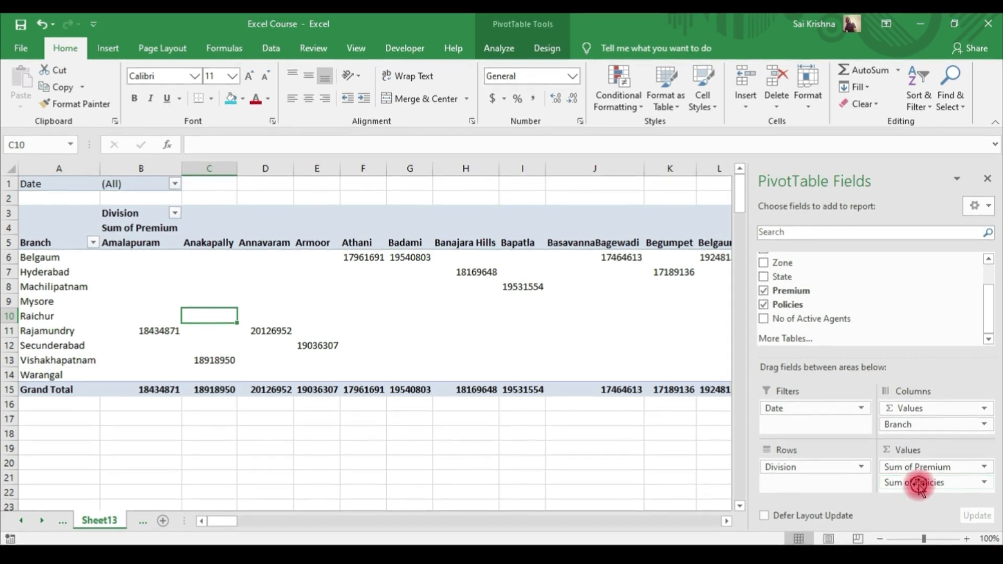
left_click_drag(917, 491, 705, 456)
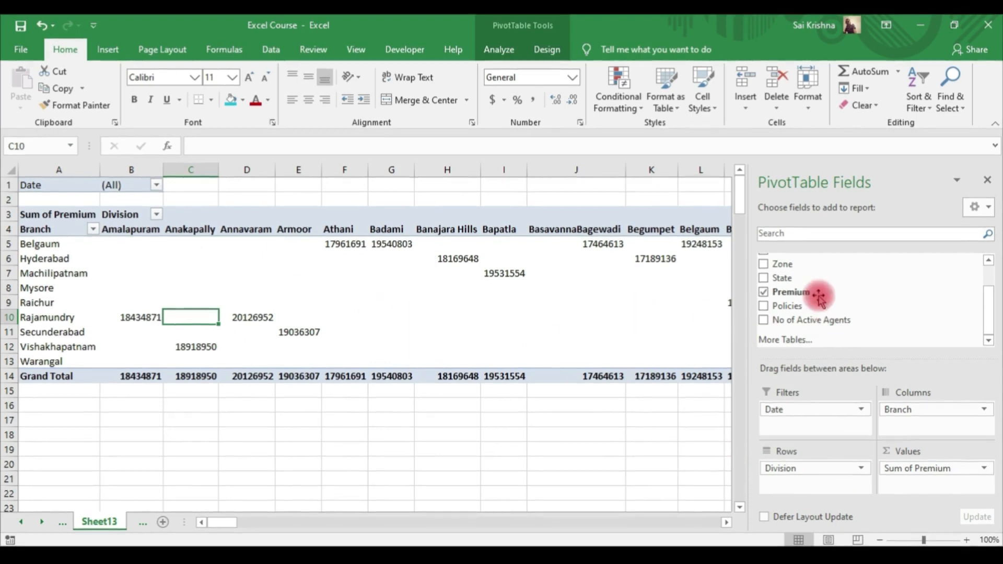
- Move the Date field from the pivot table's filters to its rows, nested below Division
scroll(819, 285, "up", 2)
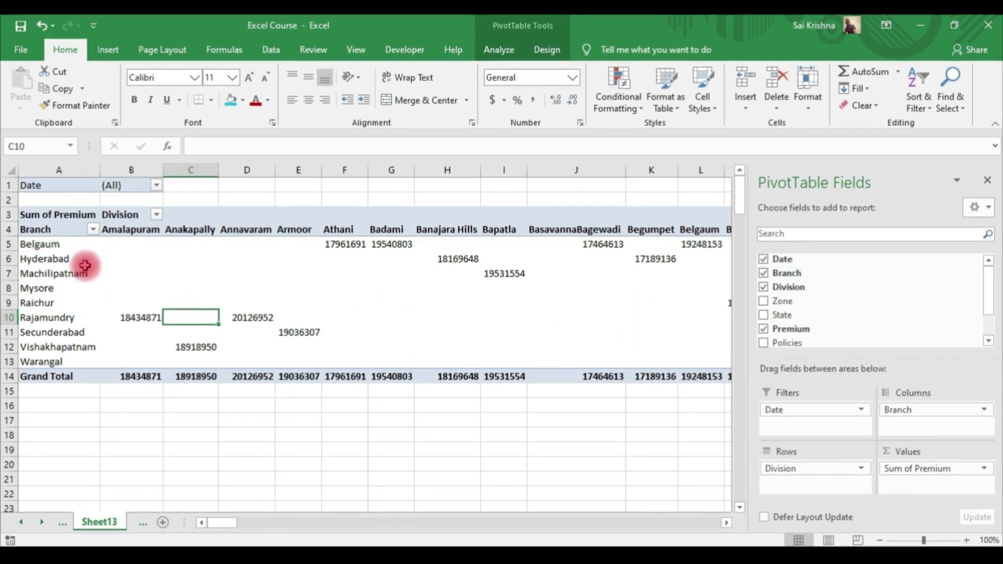
left_click_drag(788, 261, 815, 485)
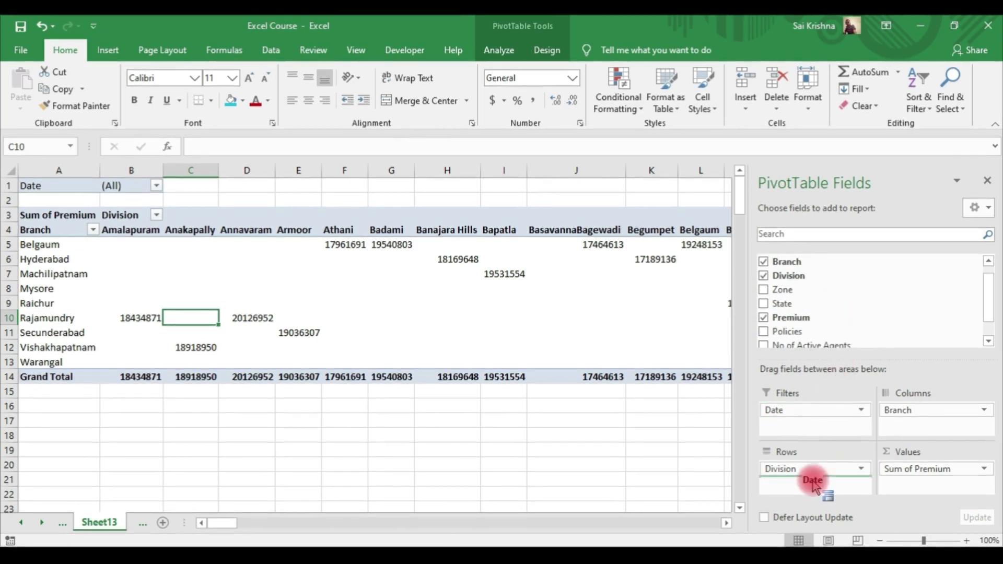
left_click_drag(814, 486, 810, 483)
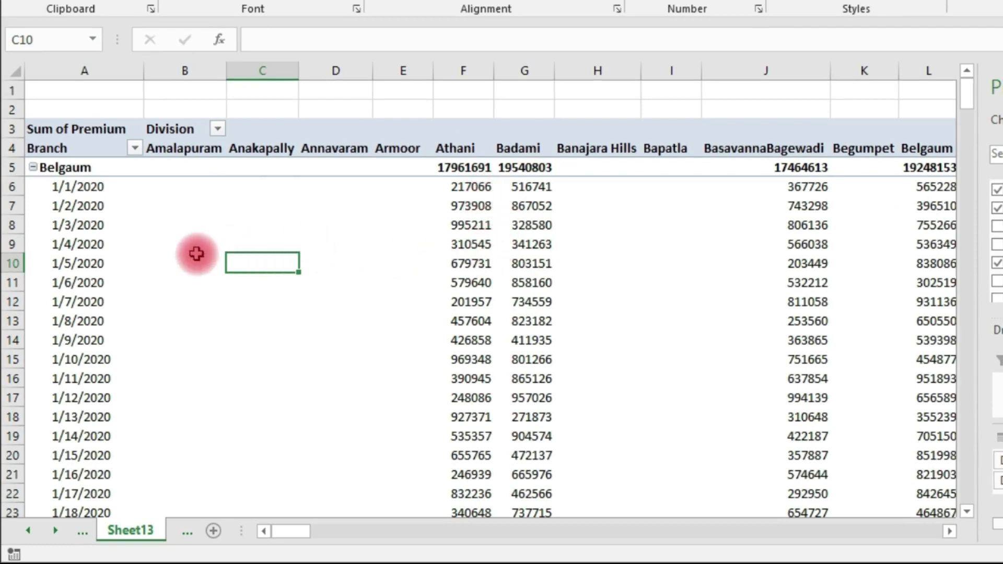
- Collapse the date details of every division in the pivot table, from Belgaum through Warangal
left_click(33, 167)
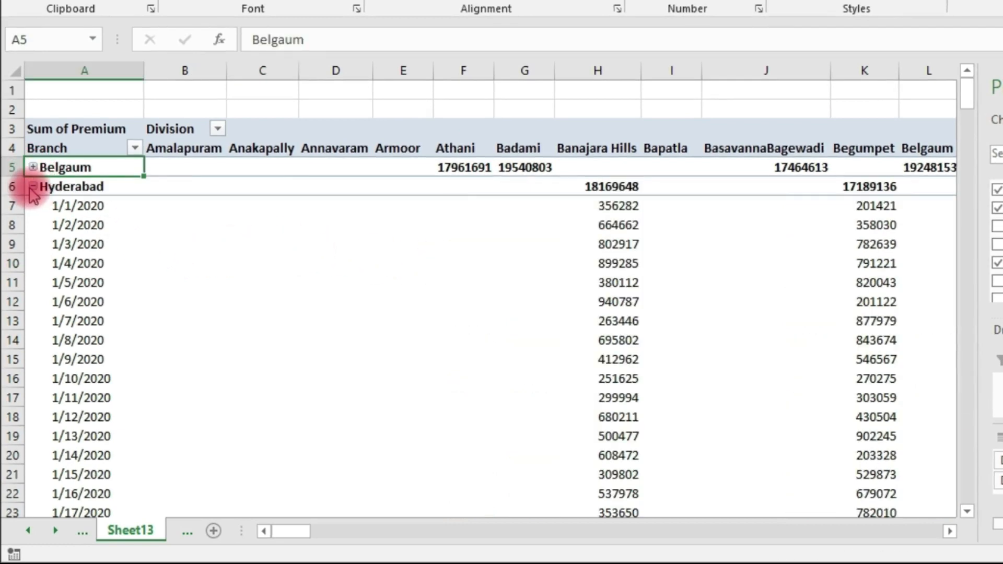
left_click(33, 187)
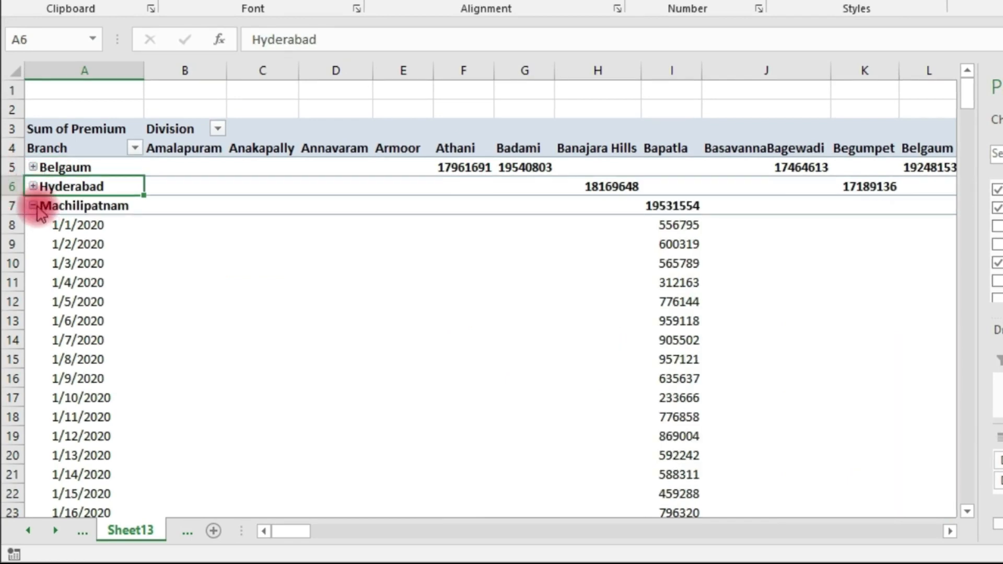
left_click(33, 206)
left_click(33, 225)
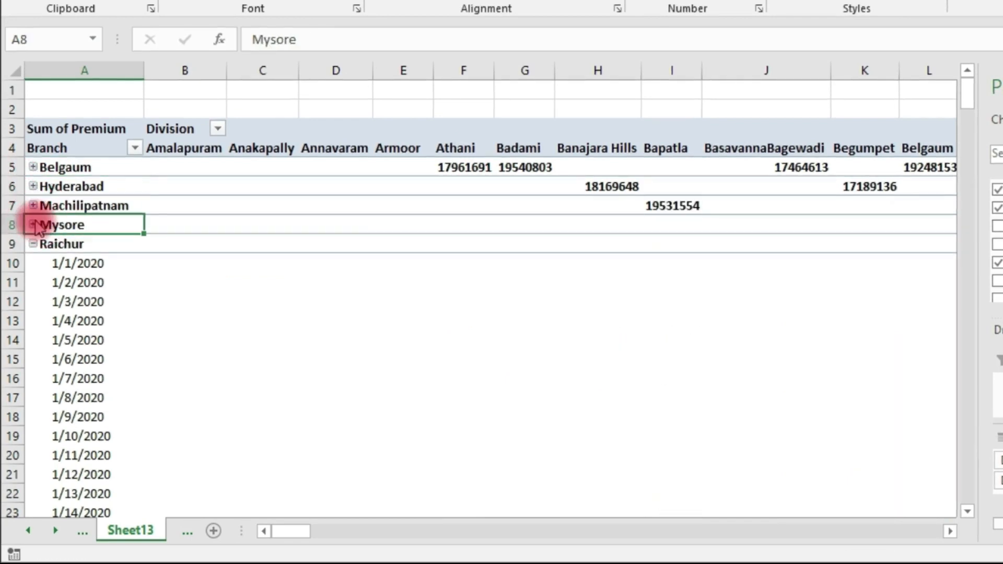
left_click(23, 245)
left_click(34, 245)
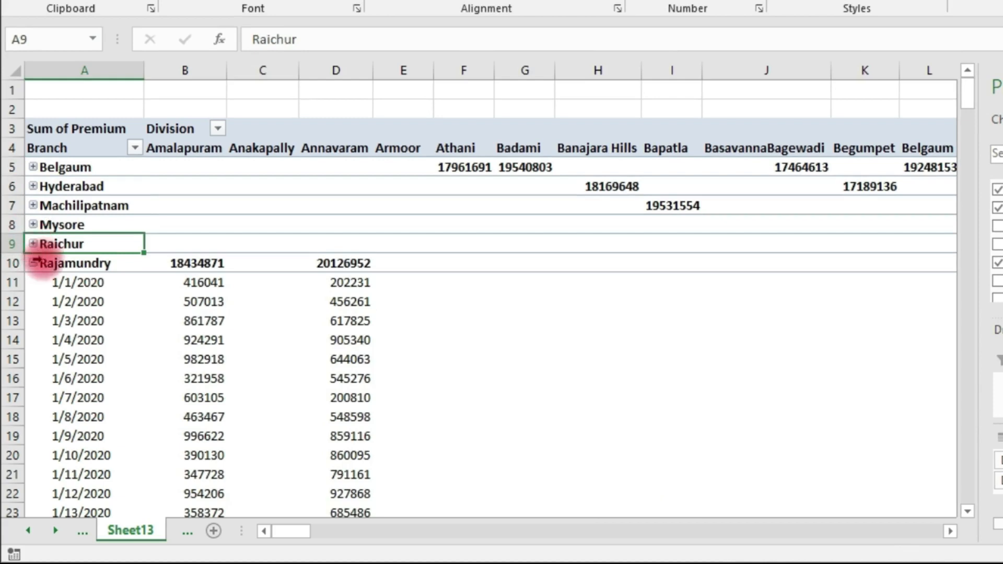
left_click(33, 263)
left_click(34, 263)
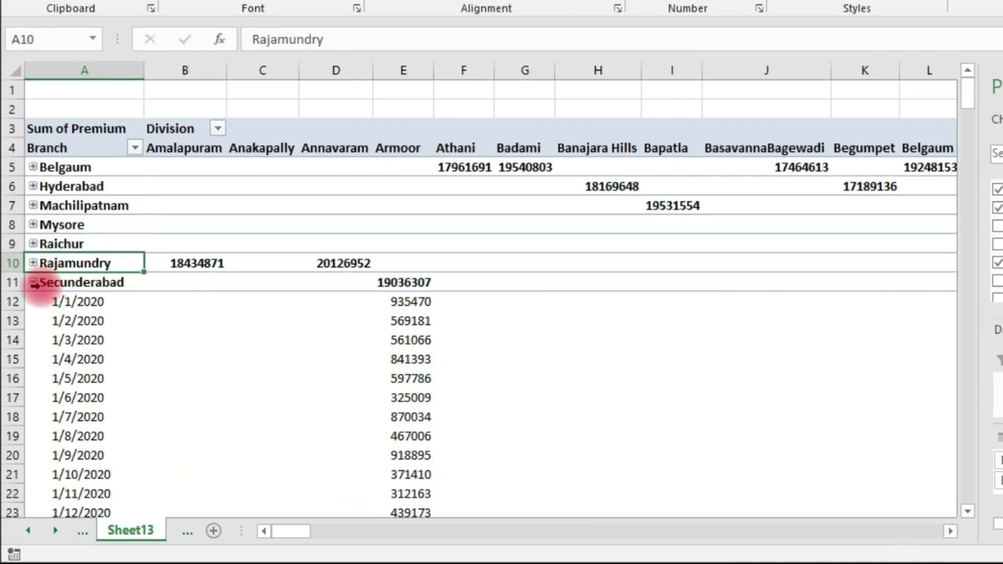
left_click(34, 283)
left_click(34, 283)
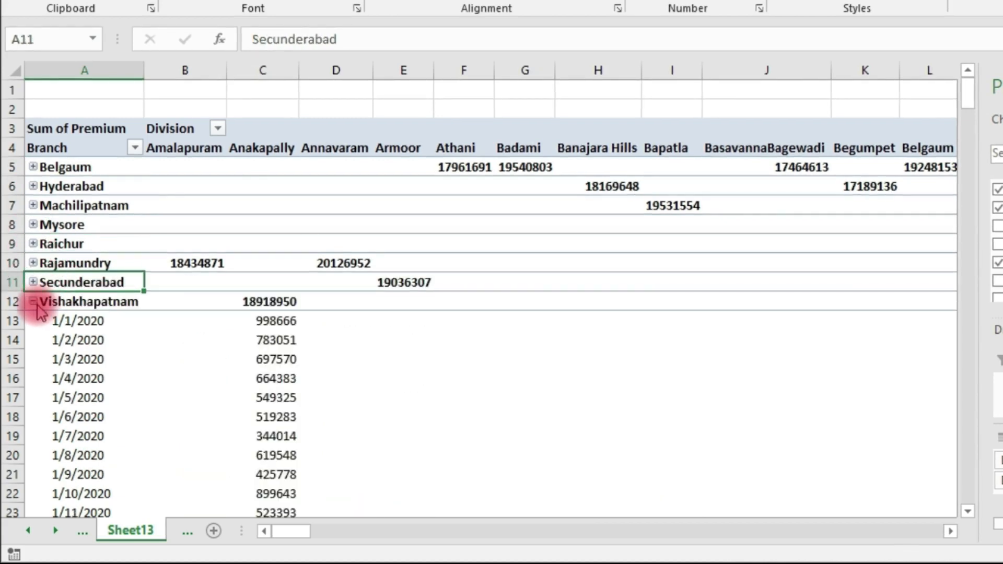
left_click(33, 303)
left_click(33, 303)
left_click(33, 320)
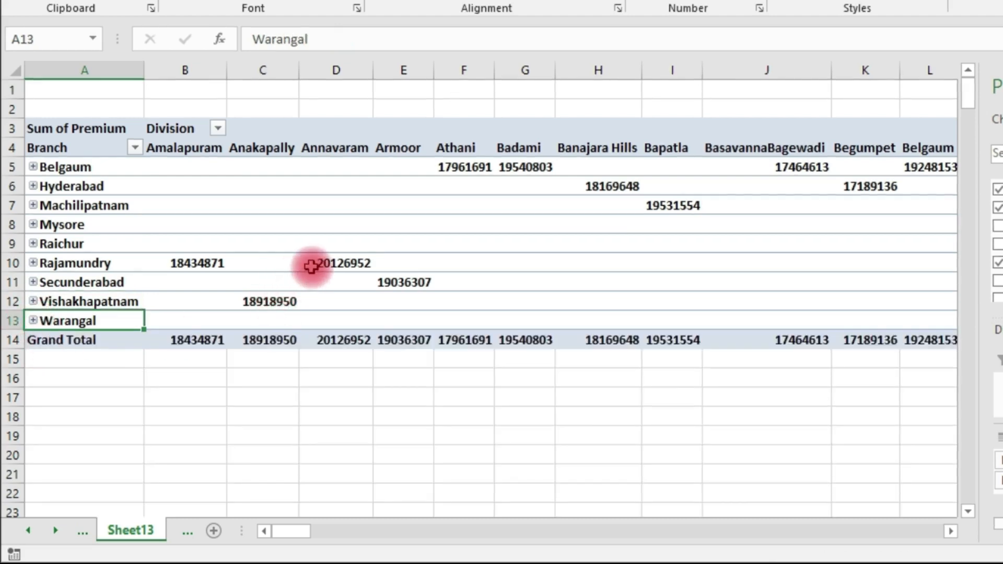
- Move the Division field from the pivot table's rows to its columns, placed above Branch
mouse_move(308, 282)
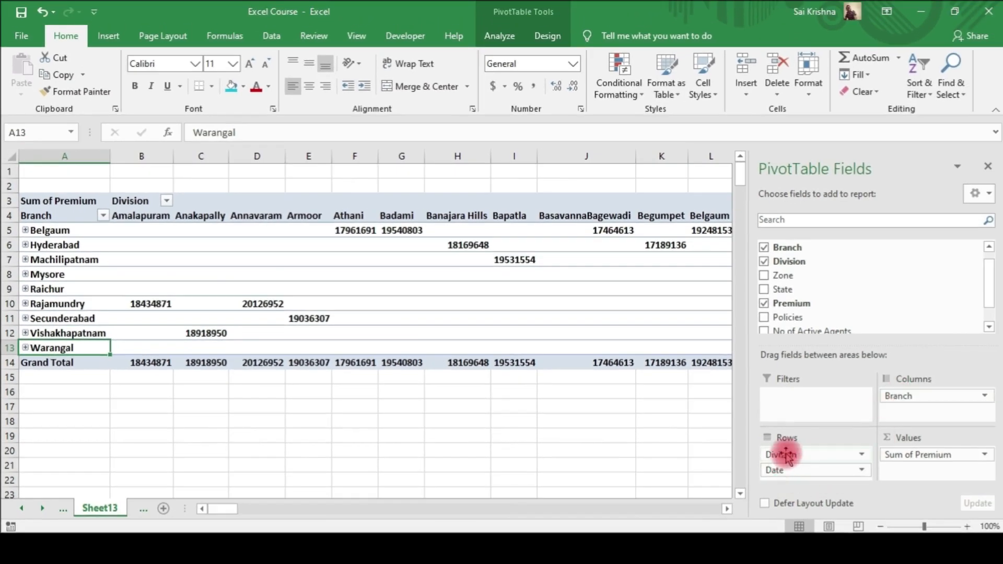
left_click_drag(786, 454, 930, 397)
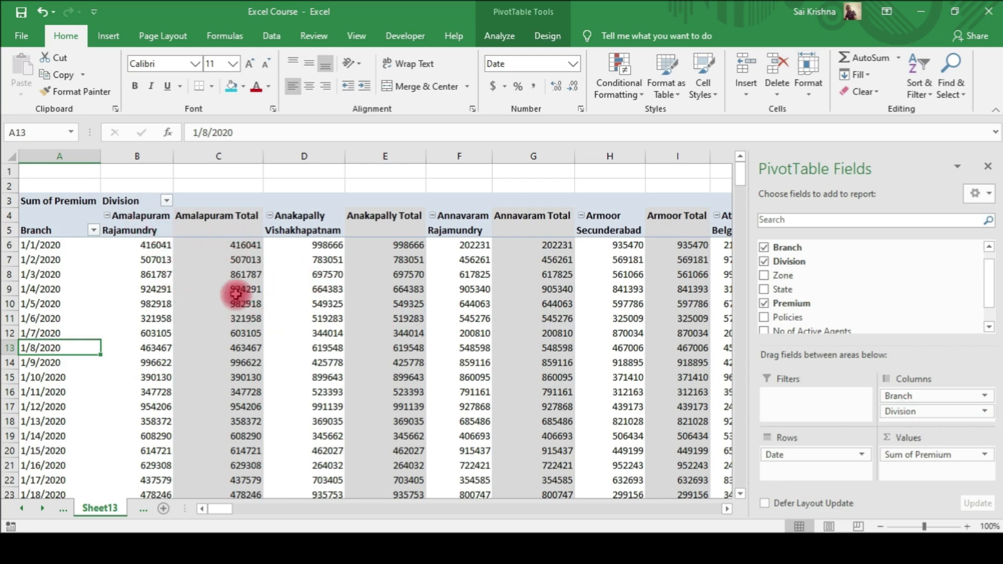
mouse_move(912, 411)
left_mouse_down()
mouse_move(908, 398)
mouse_move(912, 416)
left_mouse_up()
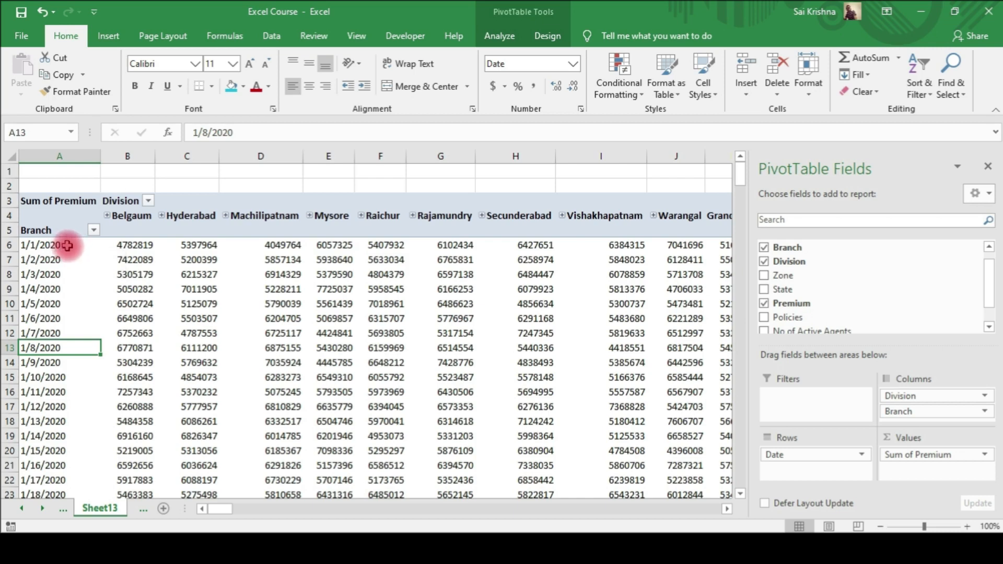
- Set up a grouping of the pivot table's date rows by Days, with 15 as the number of days
left_click(52, 254)
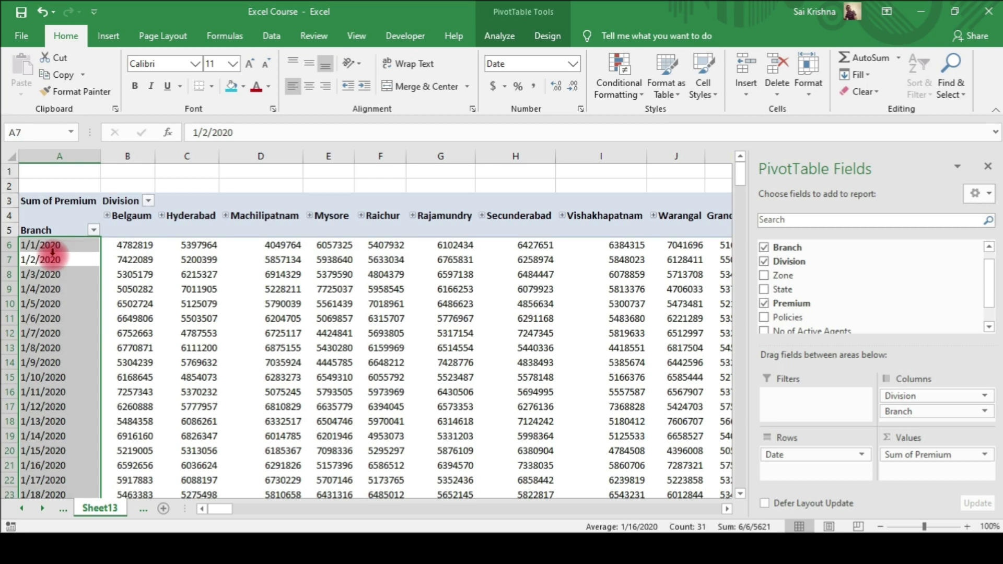
right_click(52, 253)
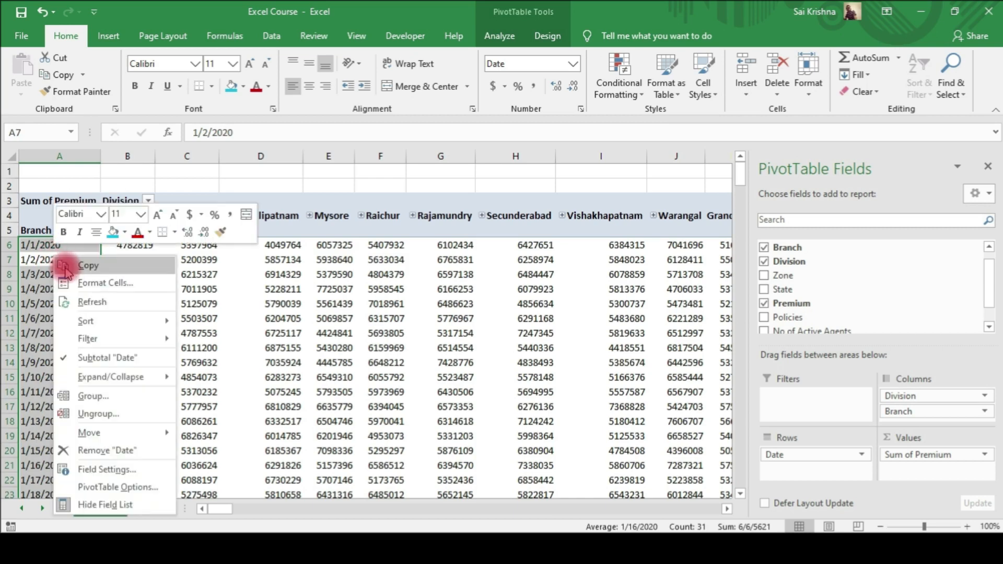
left_click(84, 402)
left_click_drag(79, 286, 214, 122)
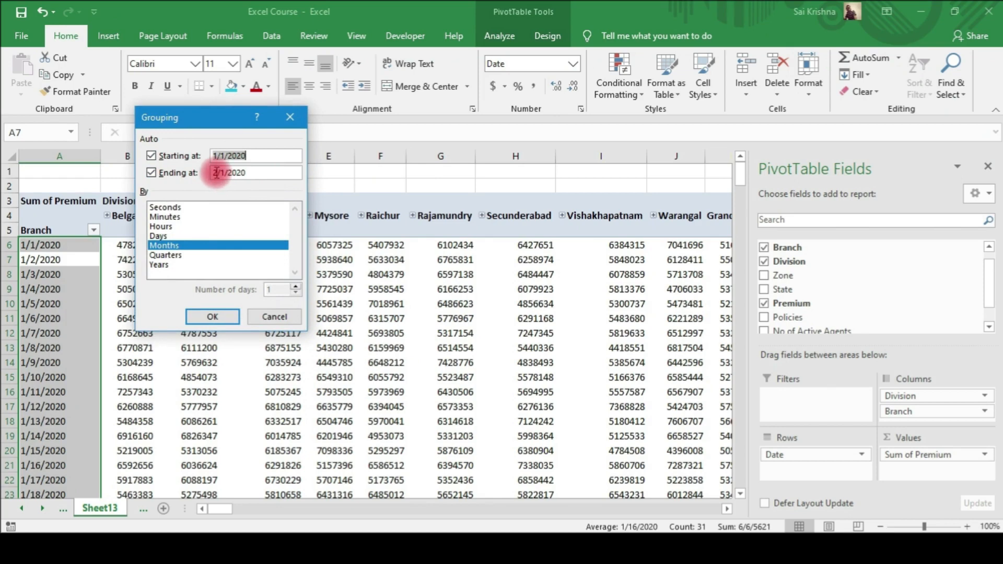
left_click(162, 236)
left_click(163, 246)
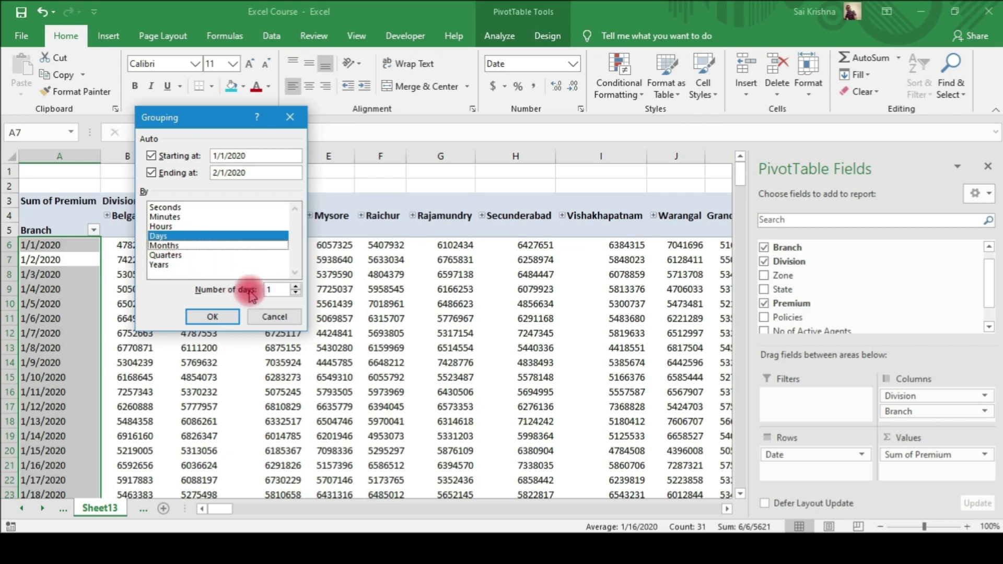
left_click(278, 290)
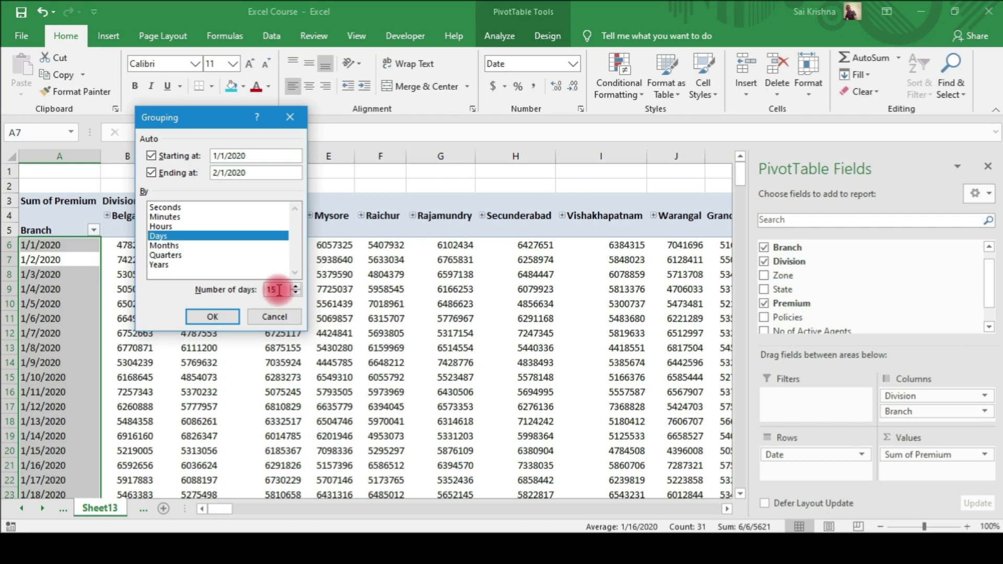
type("5")
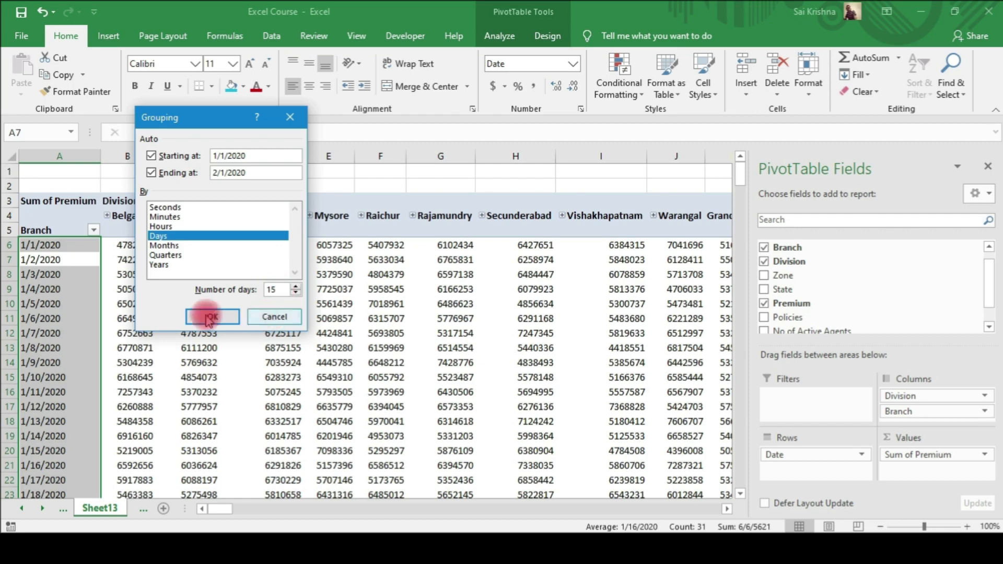
- Enter 1/31/2020 as the grouping's ending date, re-enable the Ending at option and apply the grouping
left_click(216, 172)
key("Delete")
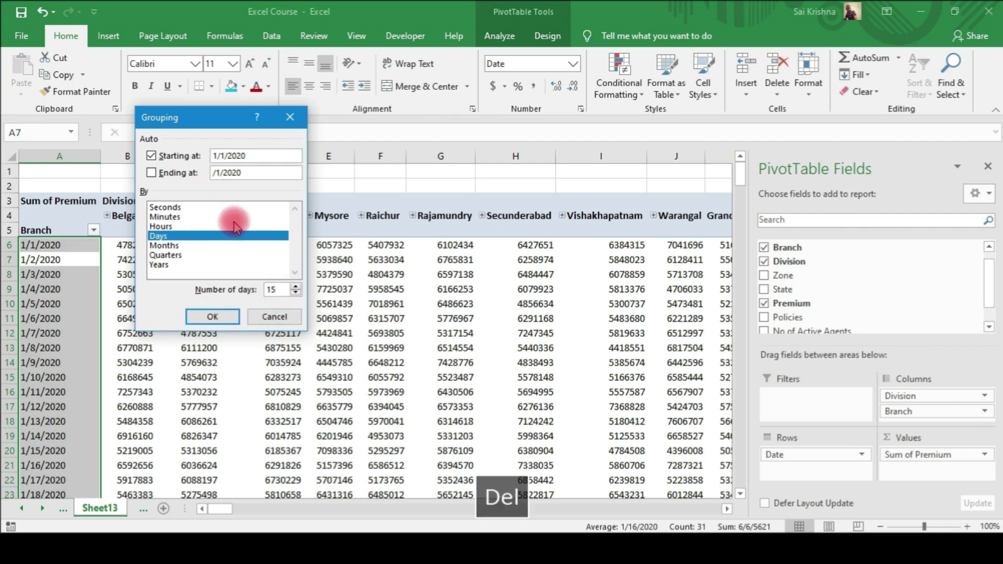
type("1")
key("Right")
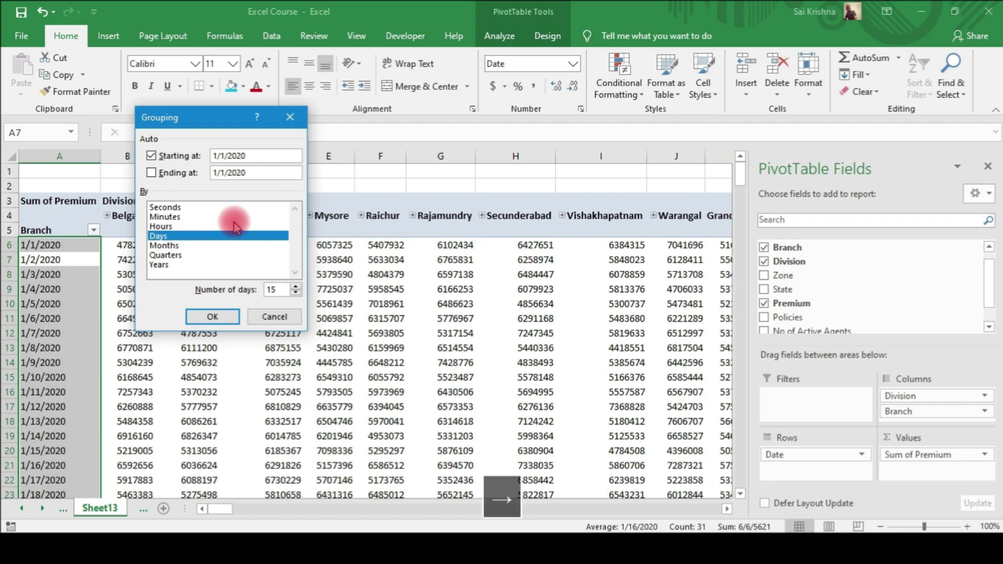
type("3")
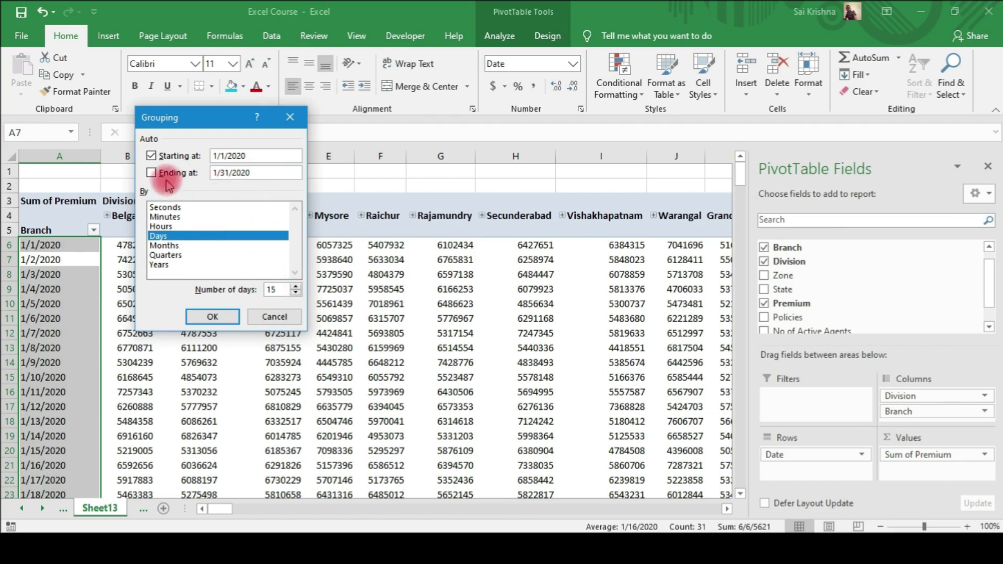
left_click(151, 173)
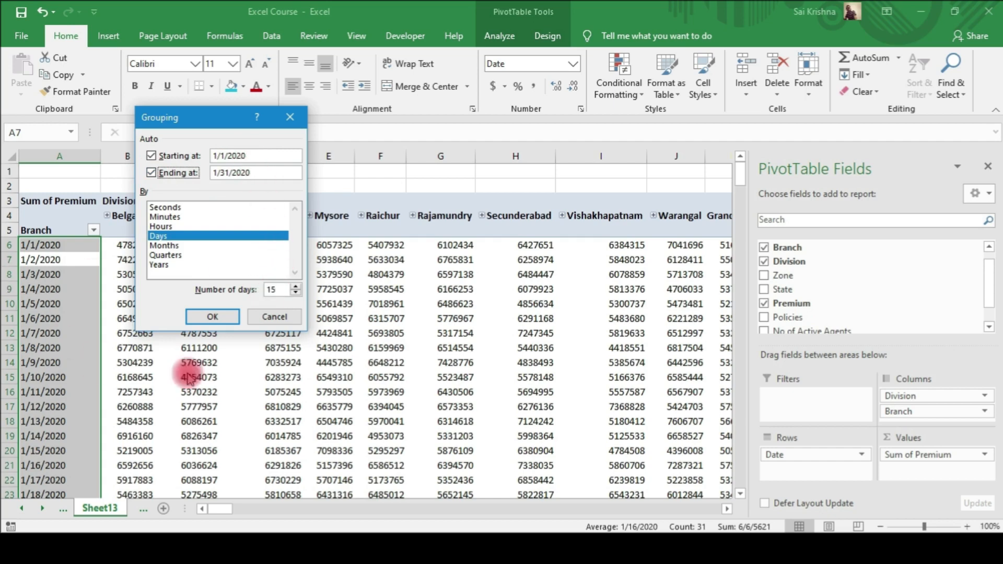
left_click(214, 317)
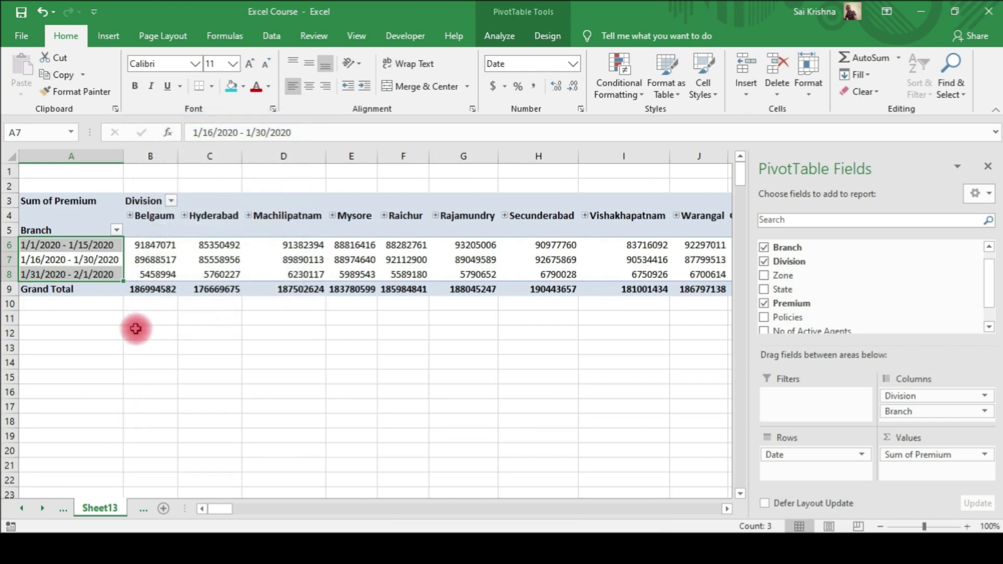
- Expand the Belgaum division into its branches and review their premium for each date range
left_click(78, 246)
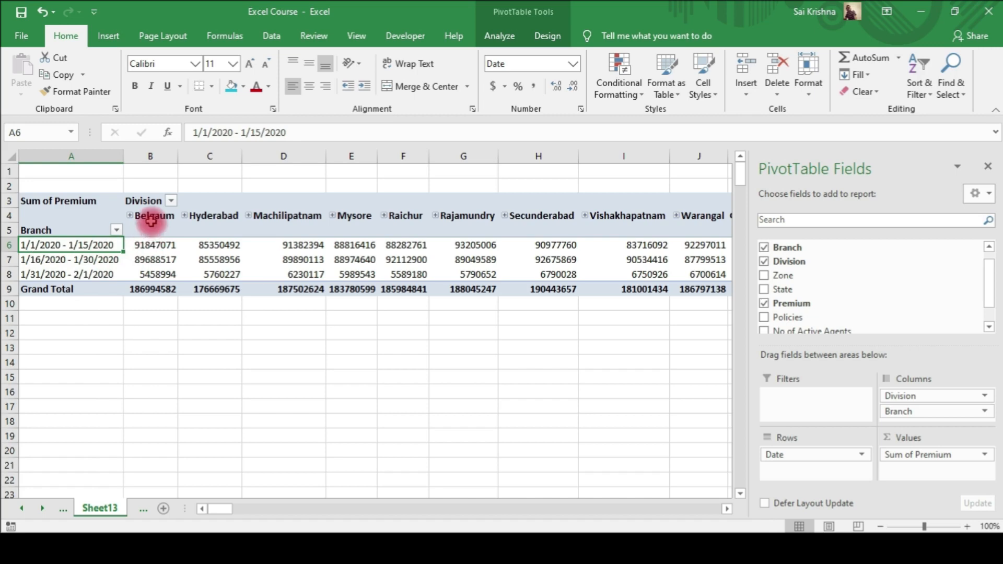
left_click(134, 217)
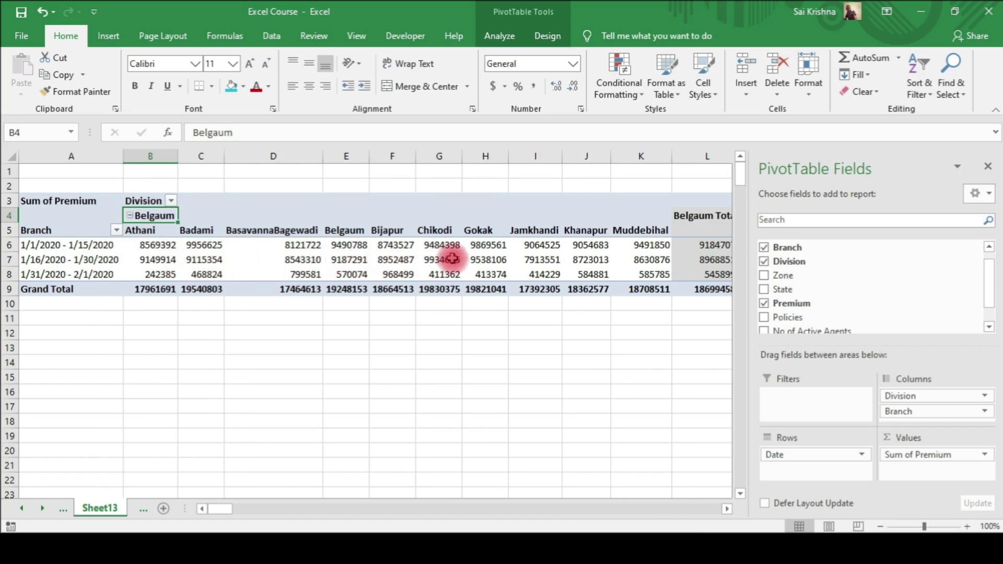
left_click_drag(212, 510, 224, 507)
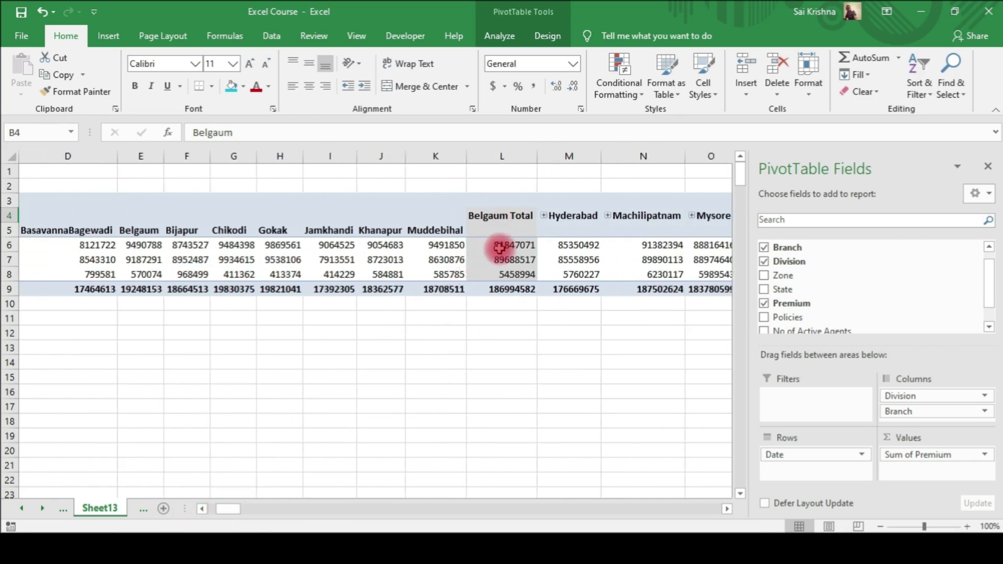
left_click_drag(230, 509, 214, 509)
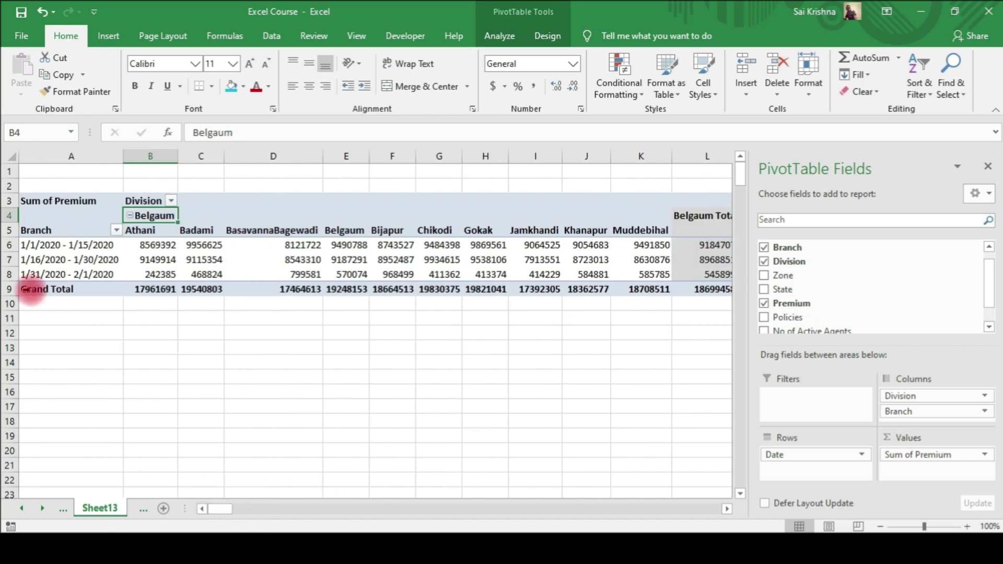
left_click(44, 261)
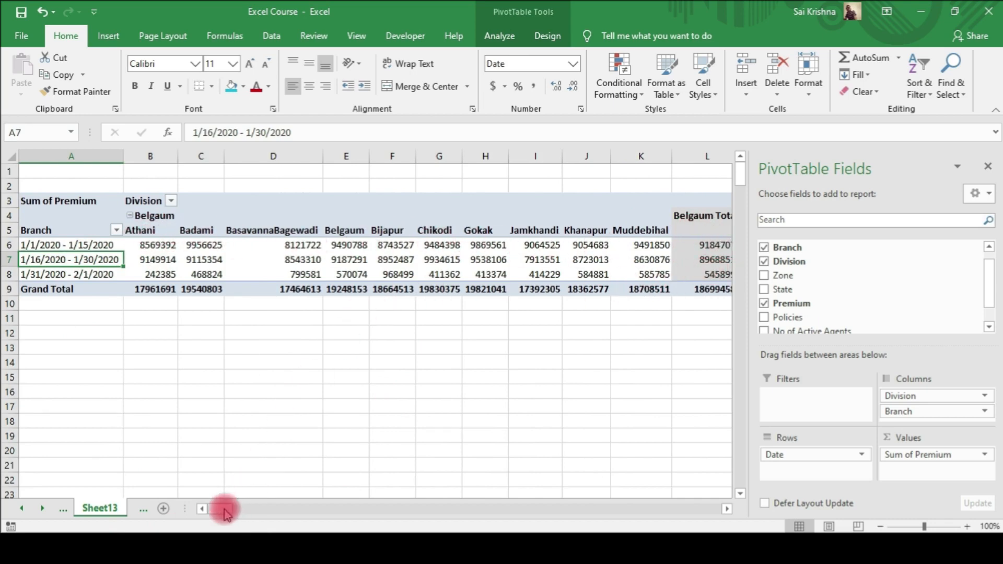
left_click_drag(224, 511, 199, 489)
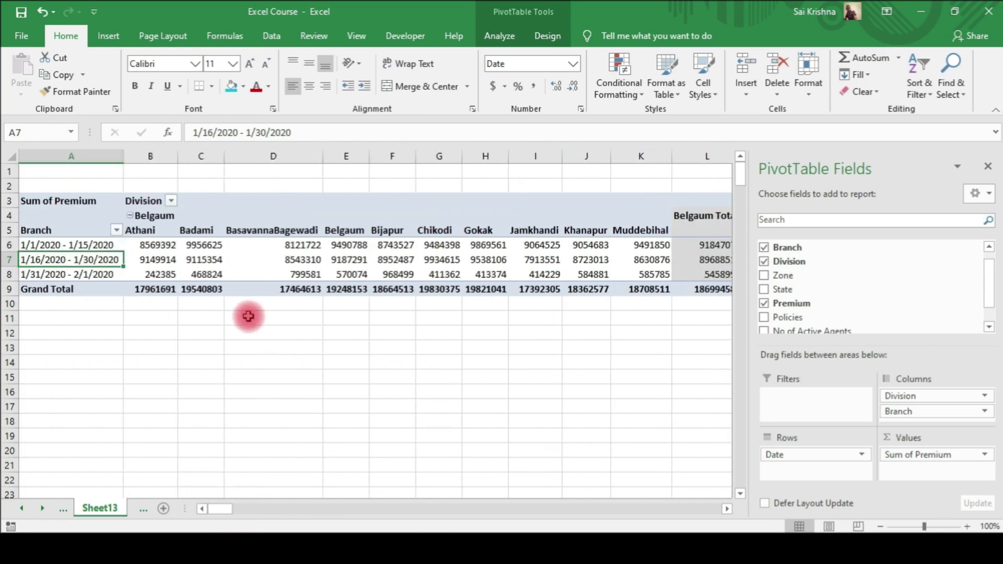
- Filter the pivot table's Division field to include only Warangal
left_click(171, 199)
left_click(221, 364)
scroll(249, 428, "down", 1)
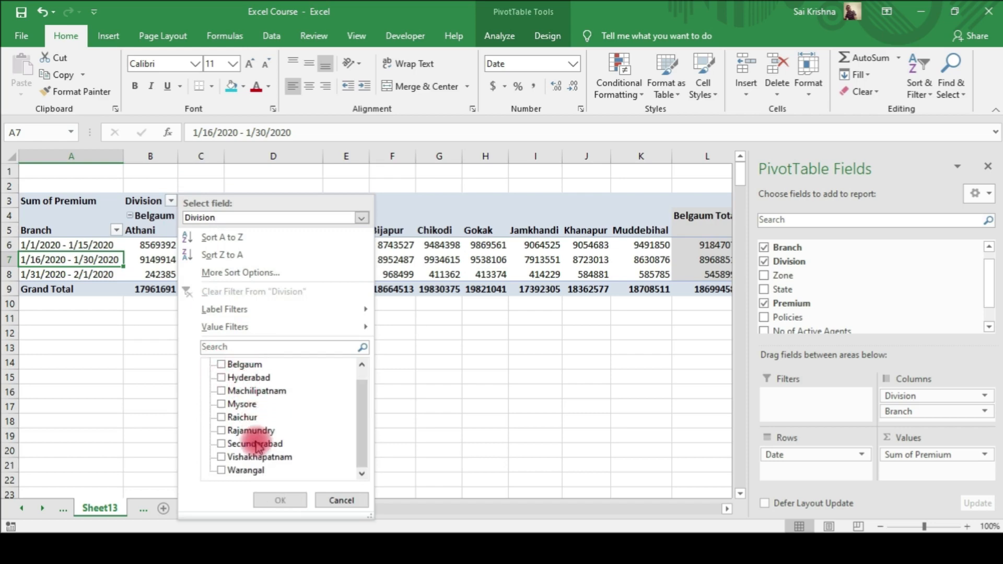
left_click(228, 474)
left_click(273, 498)
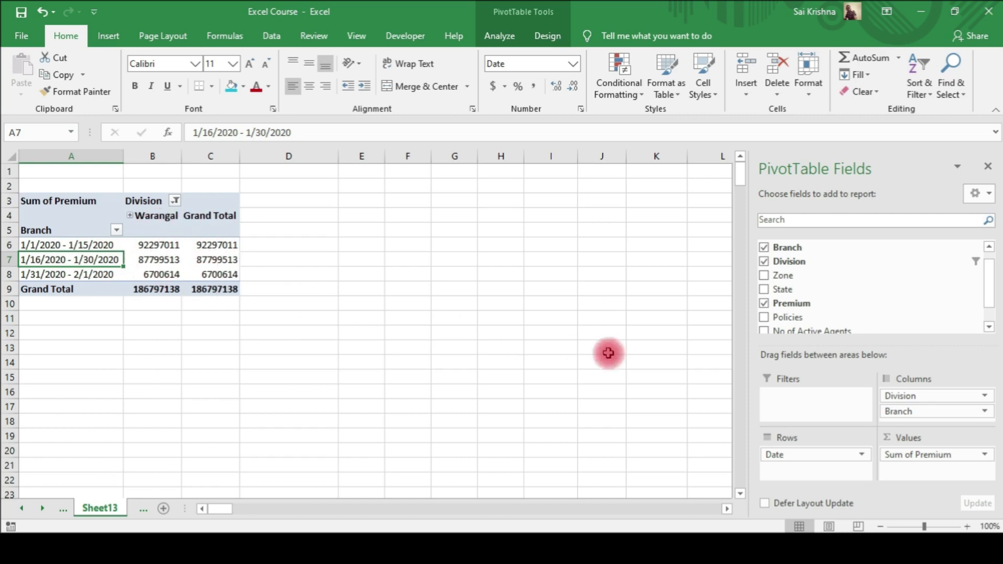
- Add Policies and No of Active Agents to the pivot table's values alongside Premium
scroll(861, 327, "down", 1)
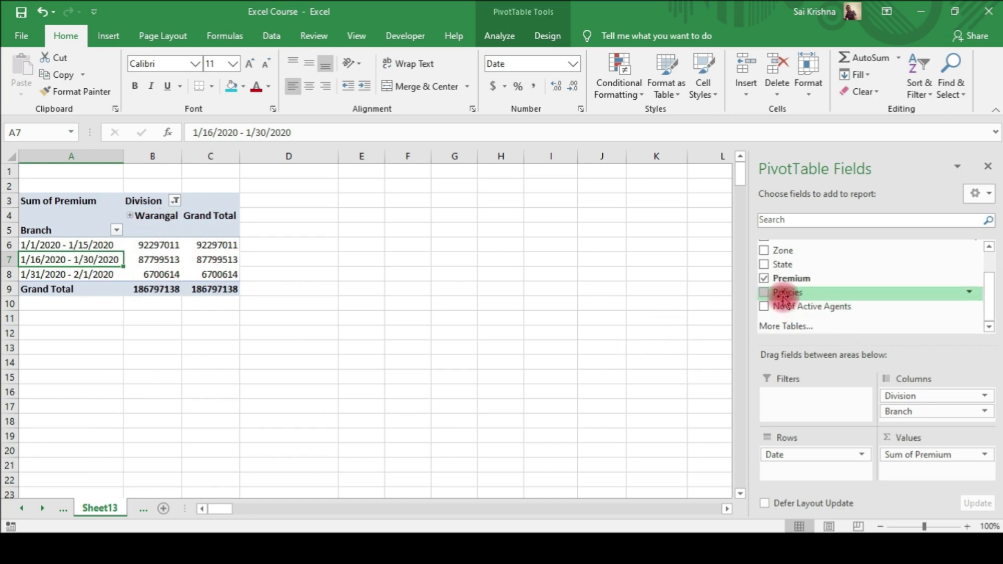
left_click_drag(785, 293, 919, 471)
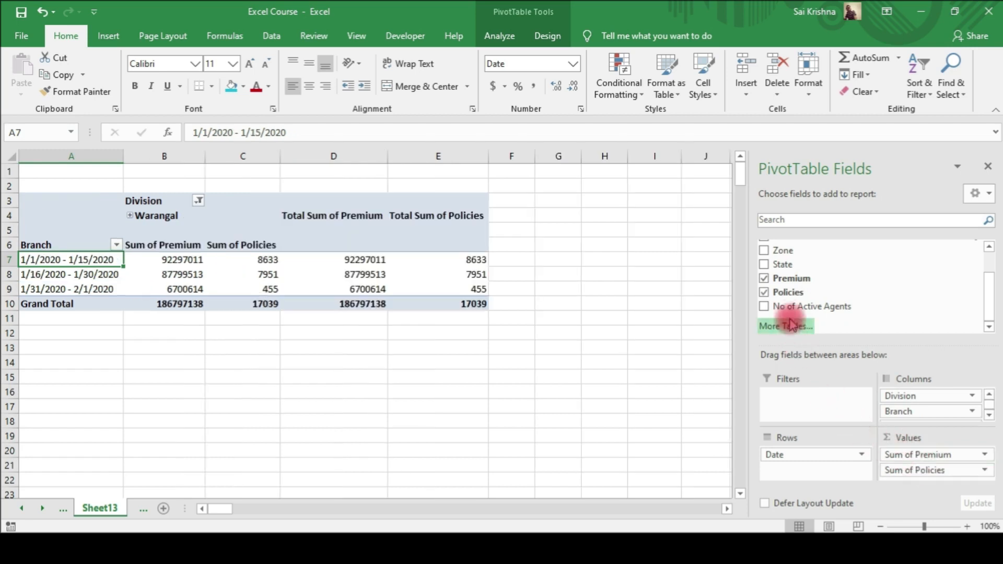
left_click_drag(781, 307, 920, 482)
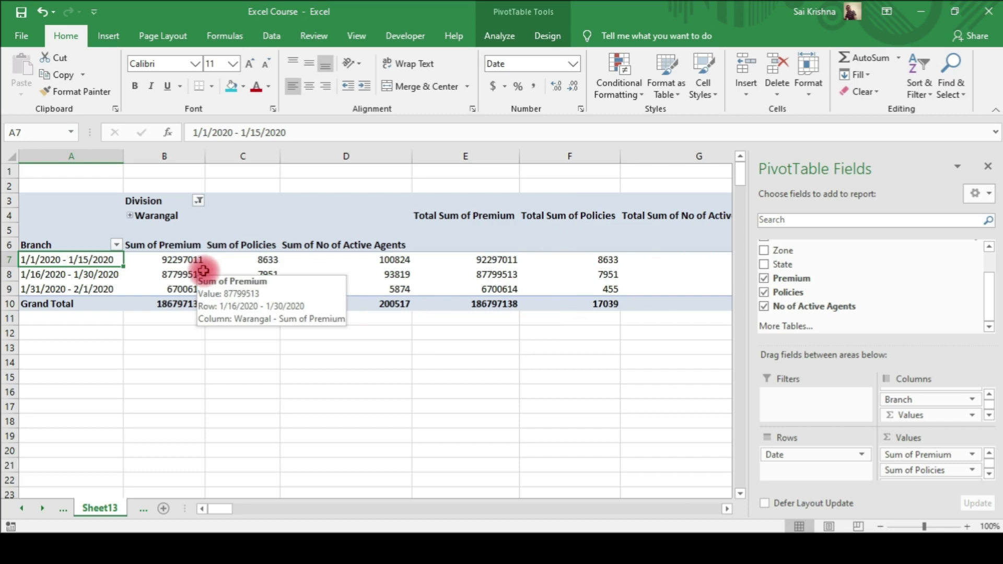
left_click(188, 281)
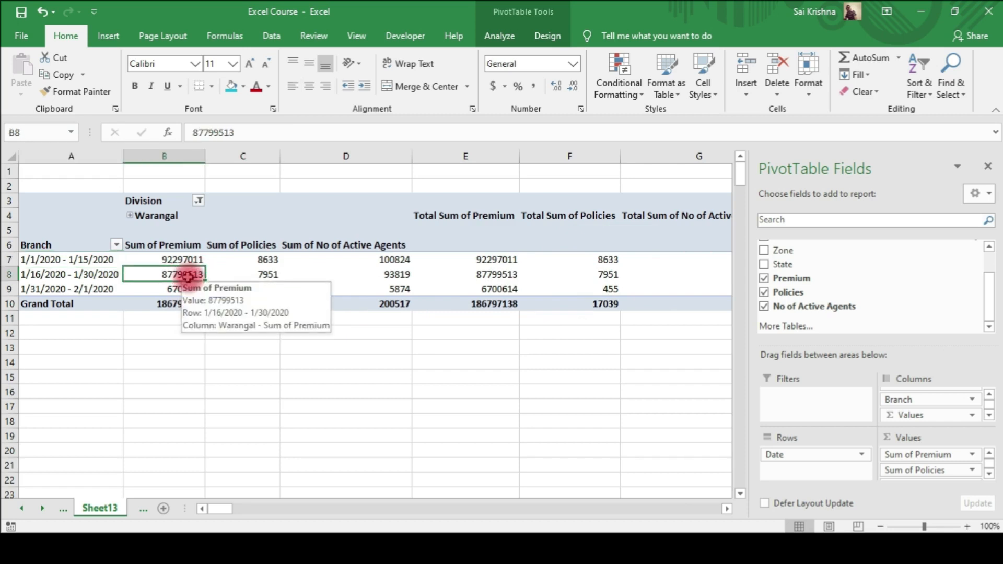
right_click(189, 278)
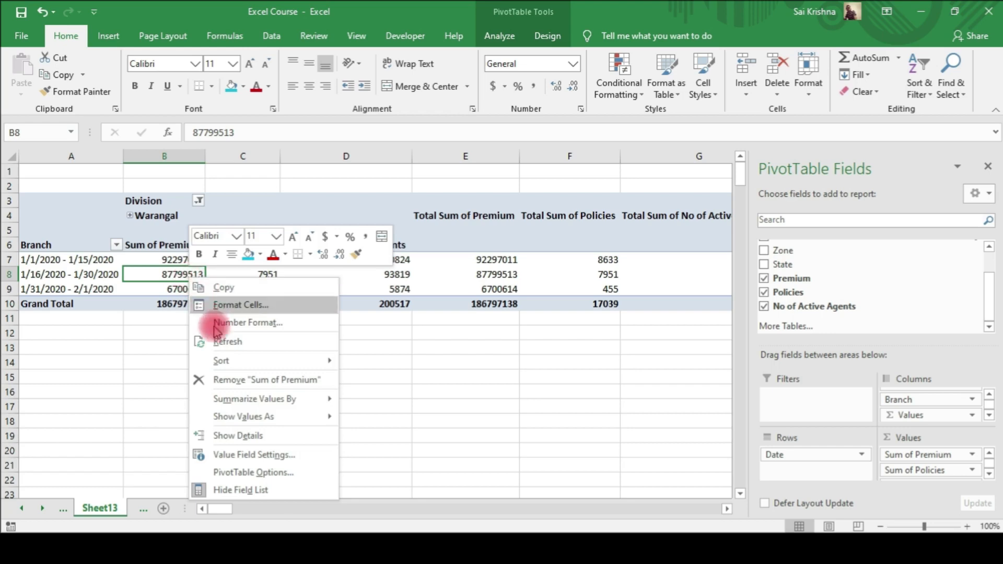
mouse_move(233, 416)
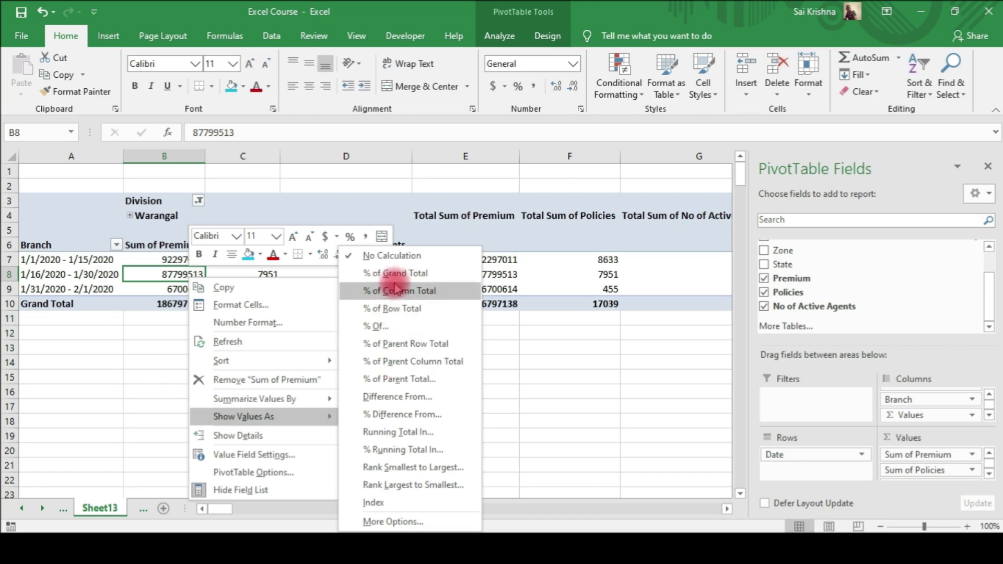
left_click(147, 273)
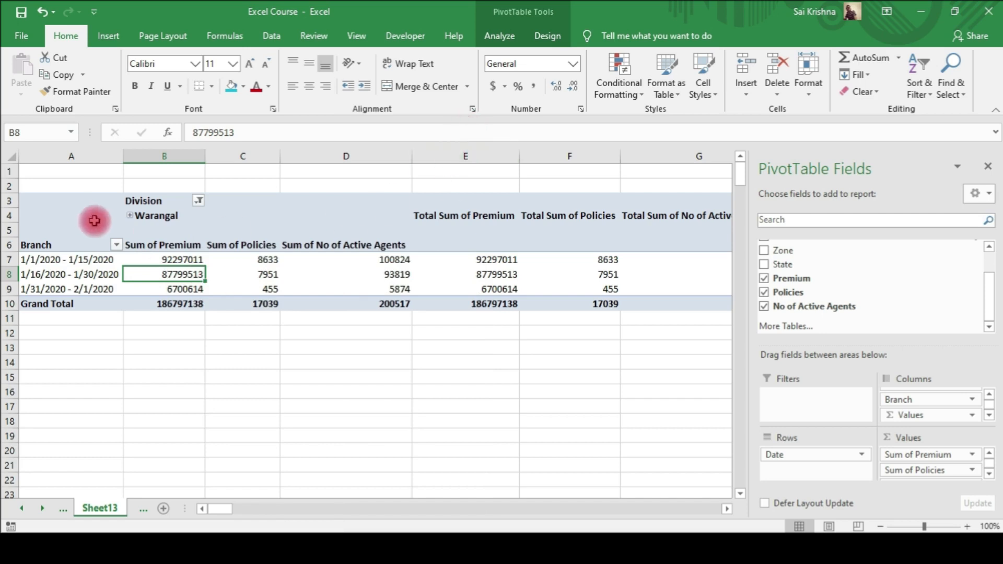
- Expand the Warangal division into its branches and review the columns across to the division totals
left_click(130, 216)
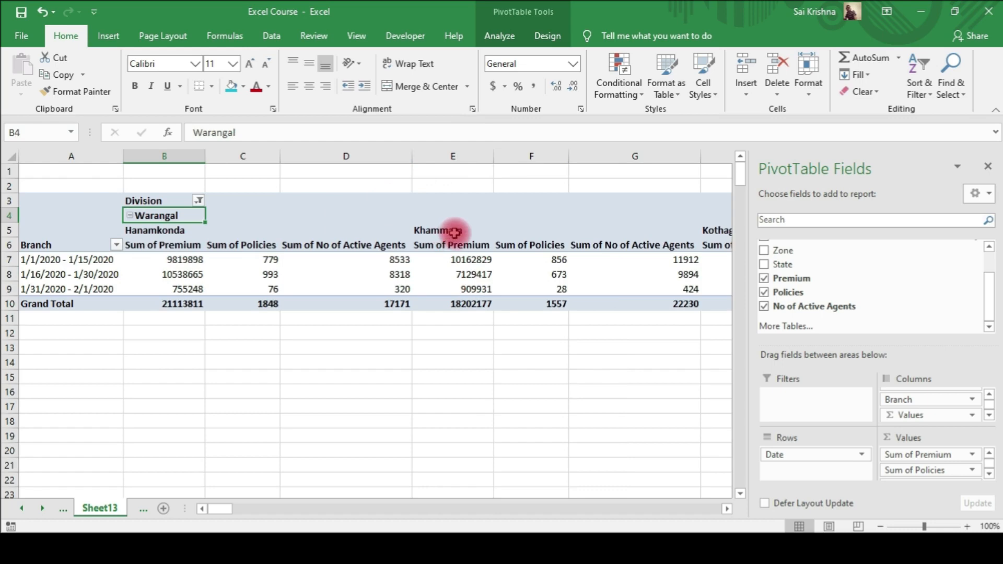
mouse_move(469, 277)
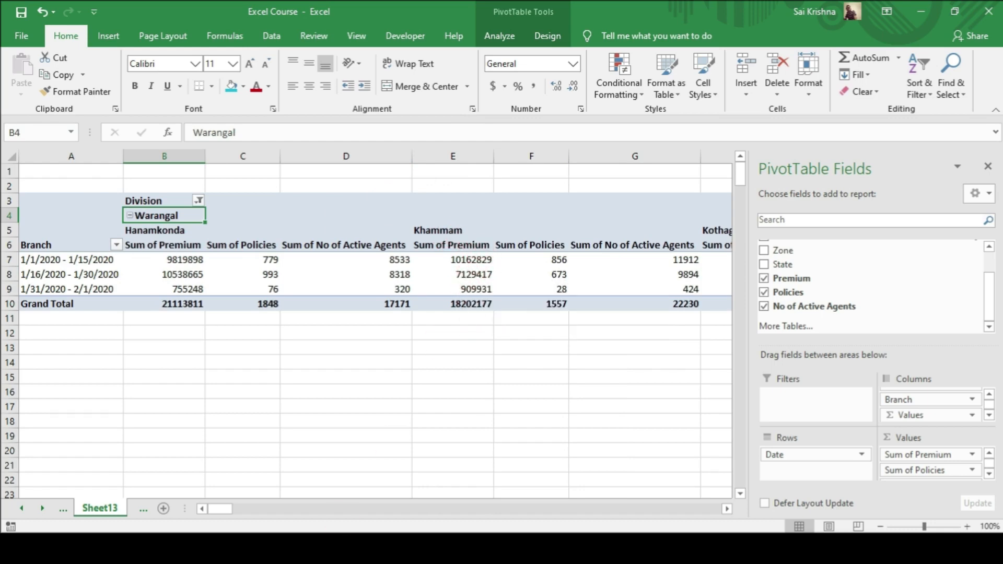
left_click_drag(222, 509, 311, 505)
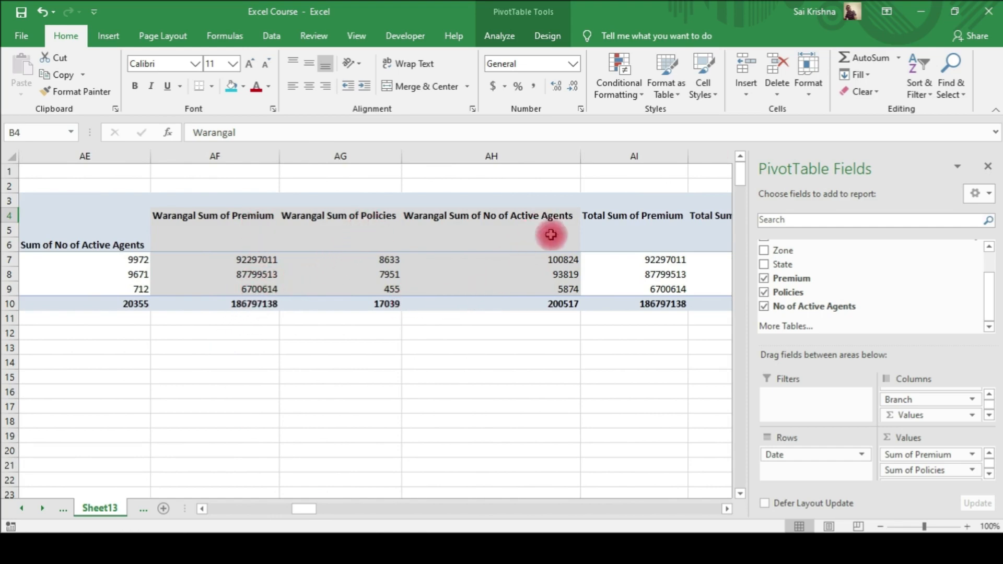
left_click_drag(303, 509, 215, 503)
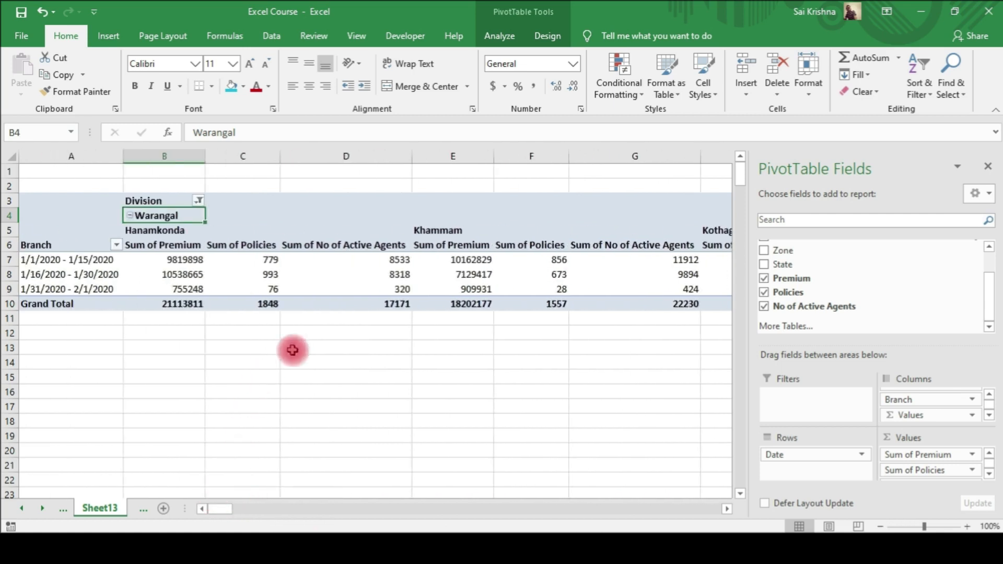
- Show the Sum of Premium values as % of Grand Total
left_click(462, 275)
right_click(463, 277)
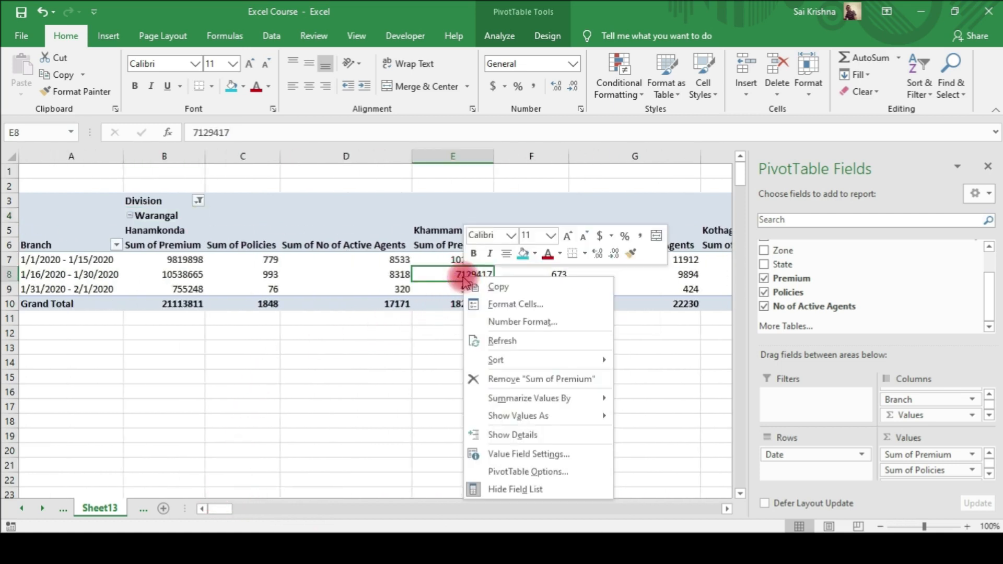
mouse_move(519, 416)
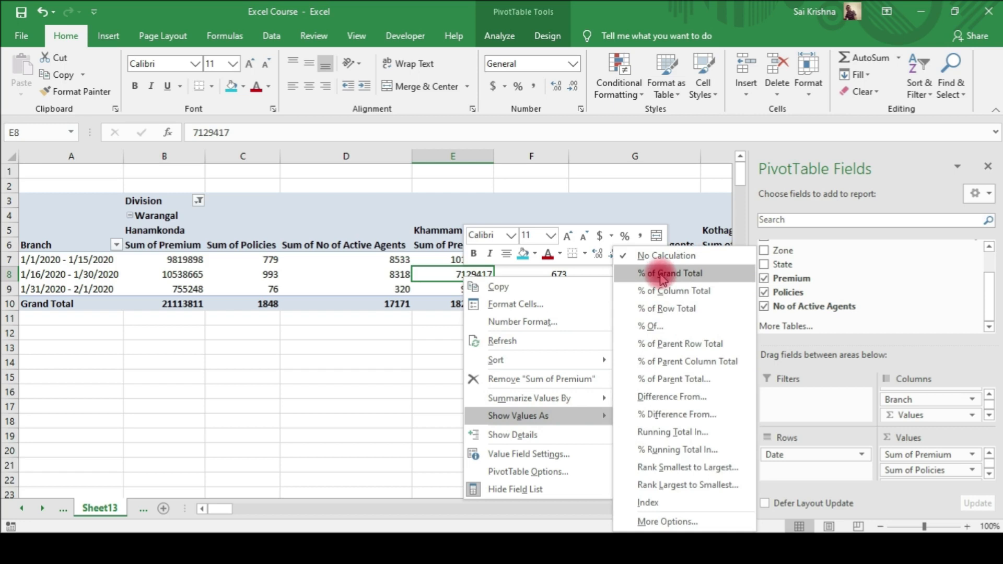
left_click(662, 274)
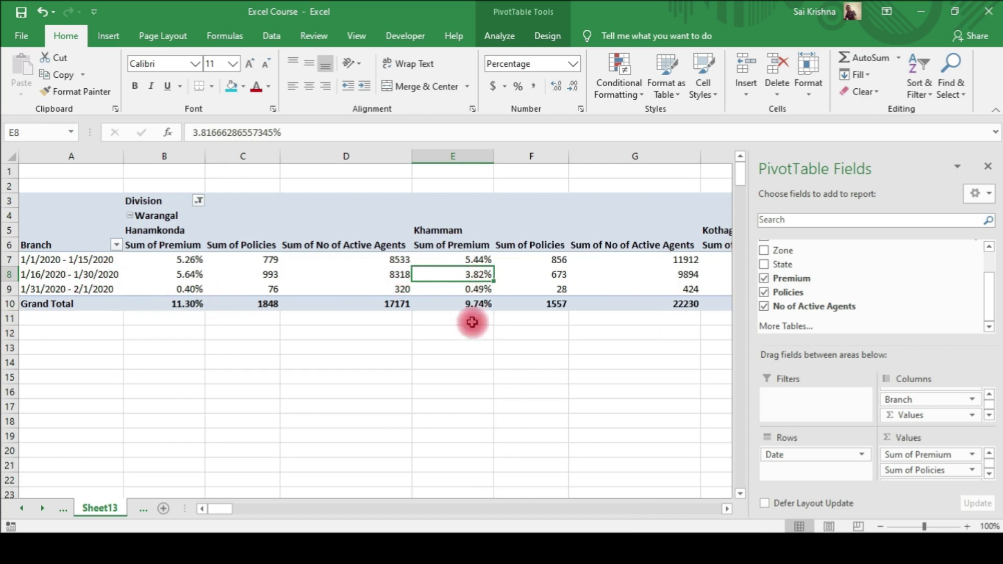
- Compare the premium percentages of the Khammam and Kothagudem branches across the date ranges
left_click(472, 260)
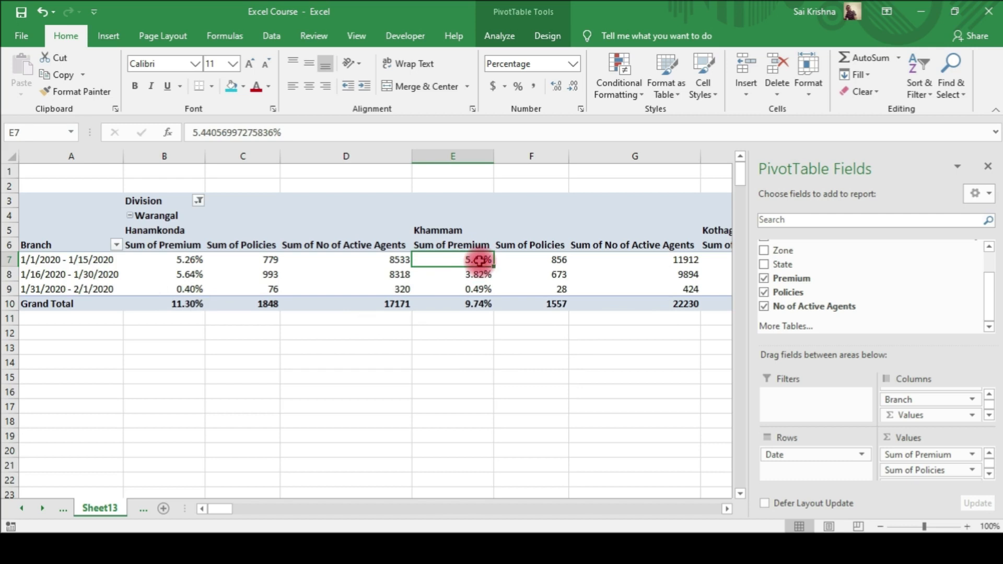
mouse_move(479, 261)
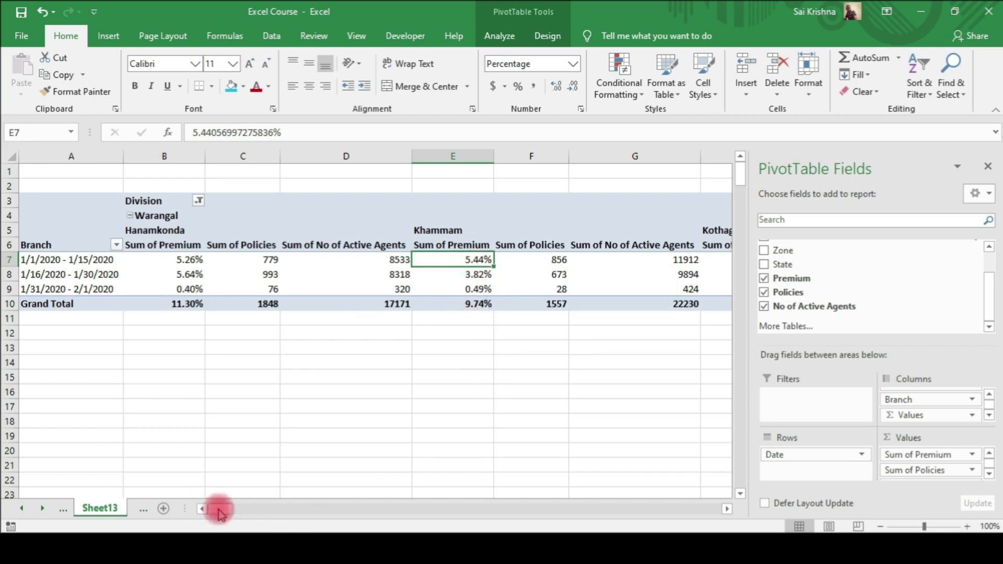
left_click(728, 509)
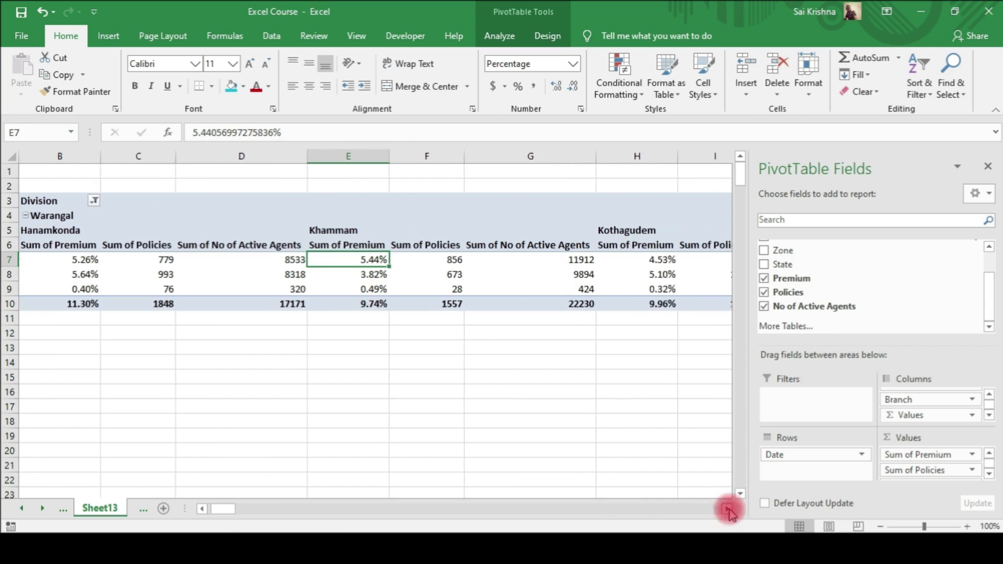
left_click(727, 509)
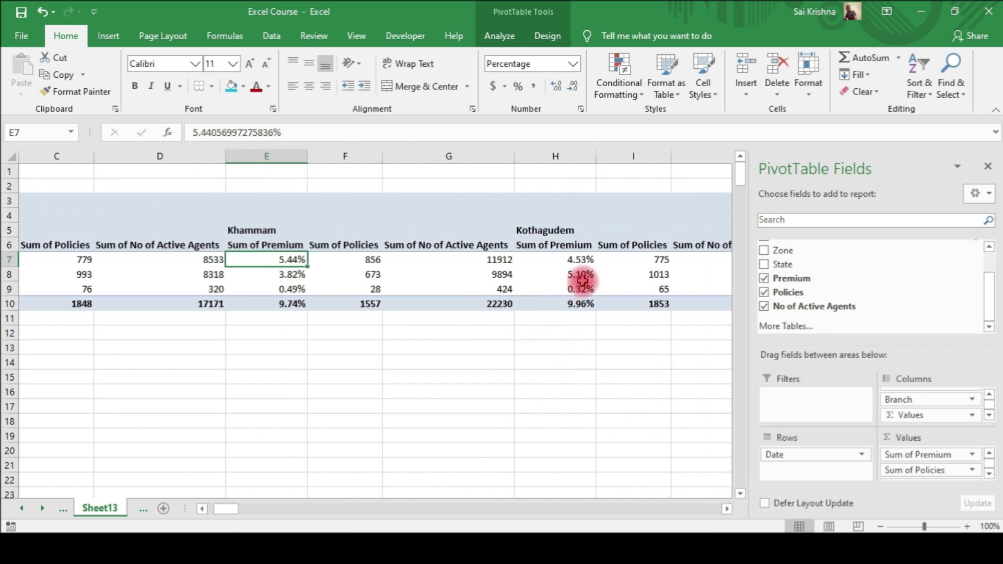
left_click(559, 229)
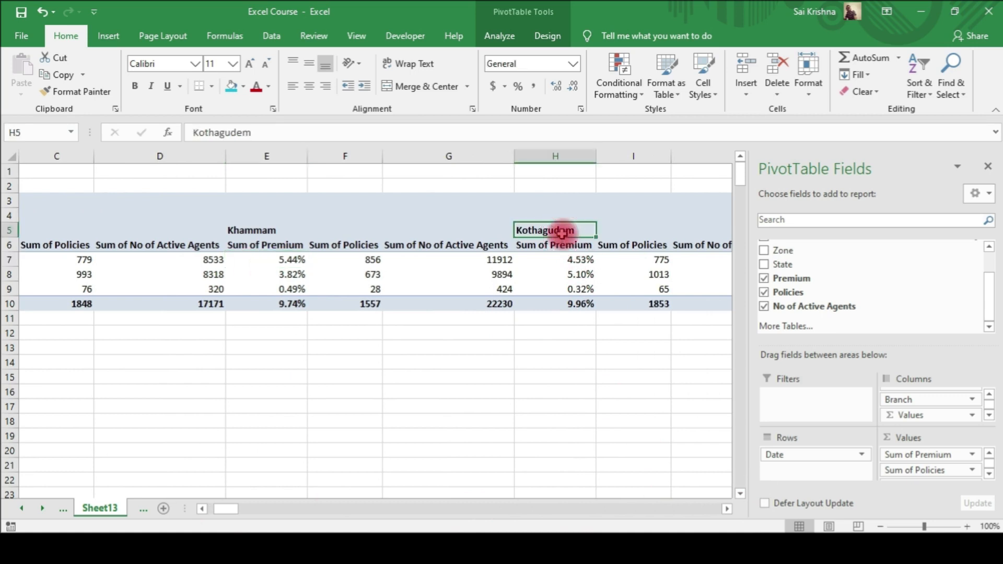
left_click(581, 261)
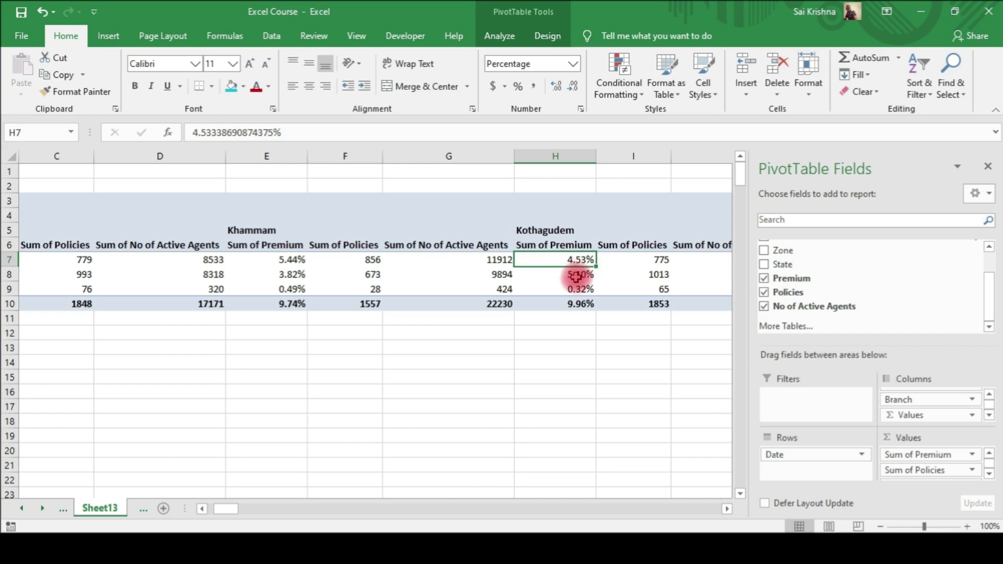
left_click(576, 277)
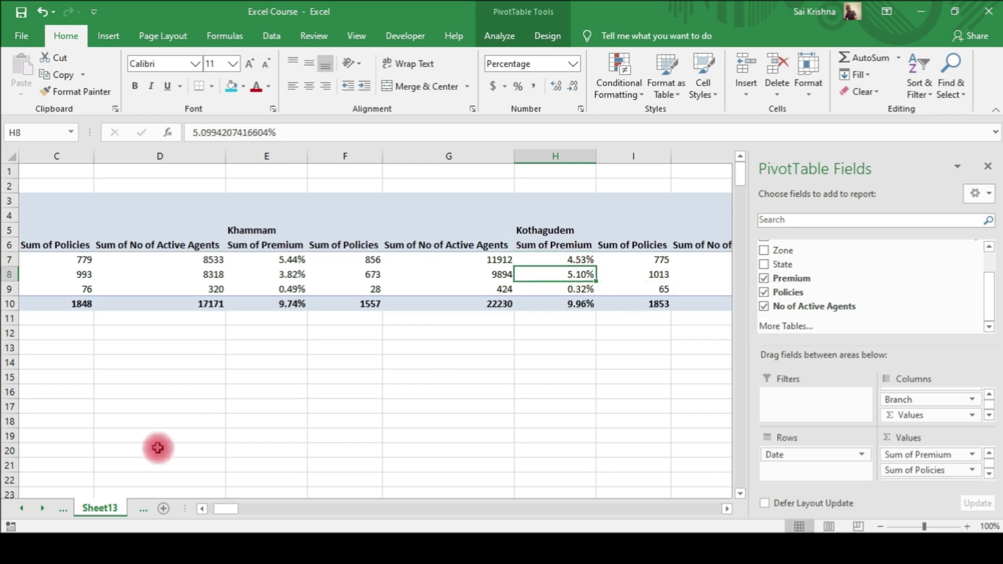
left_click_drag(223, 510, 216, 510)
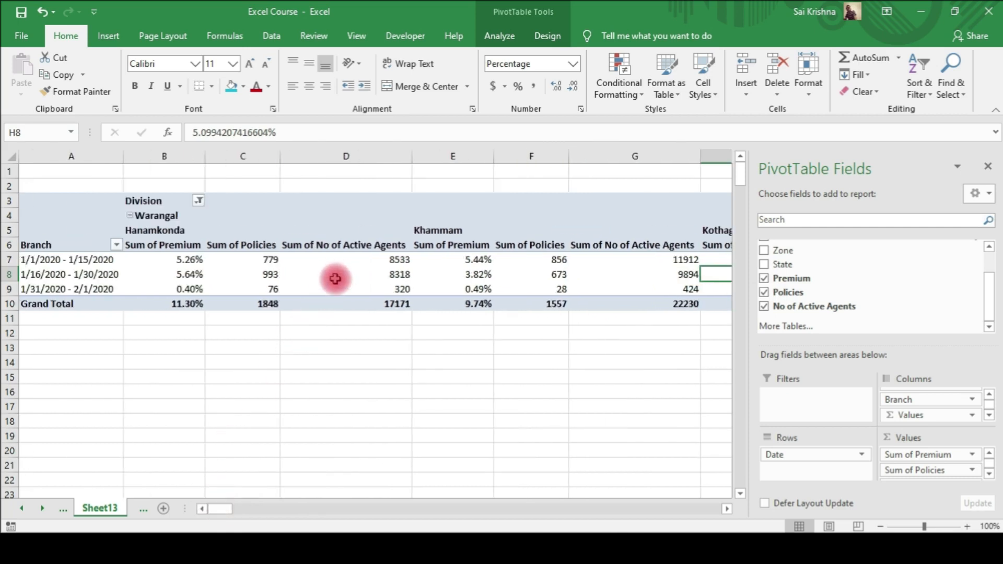
mouse_move(335, 279)
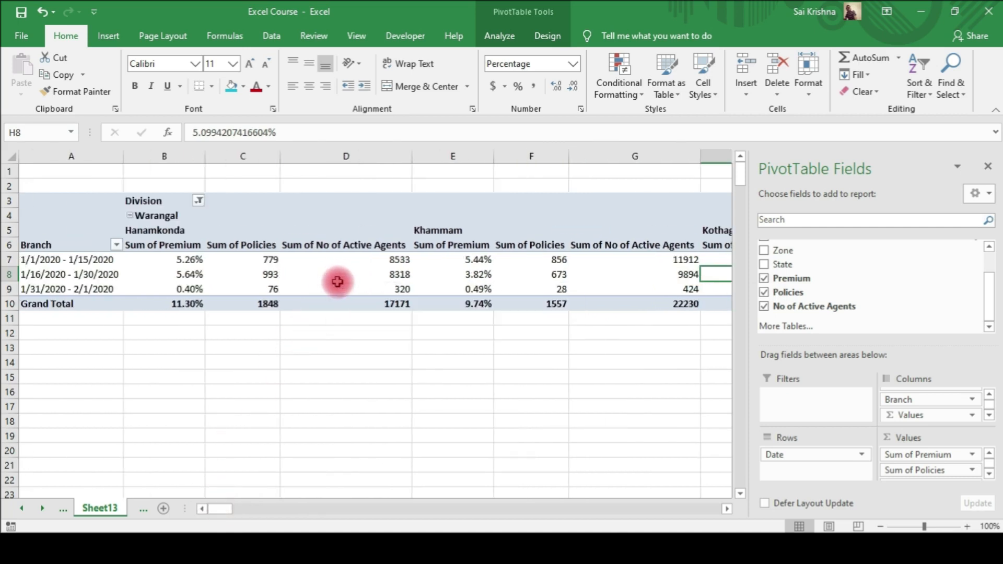
right_click(388, 282)
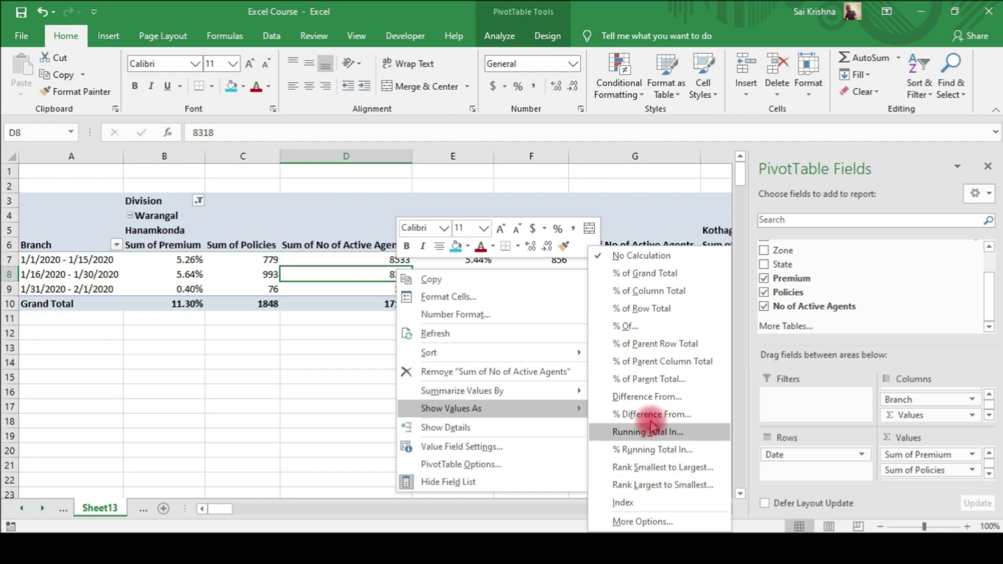
left_click(368, 277)
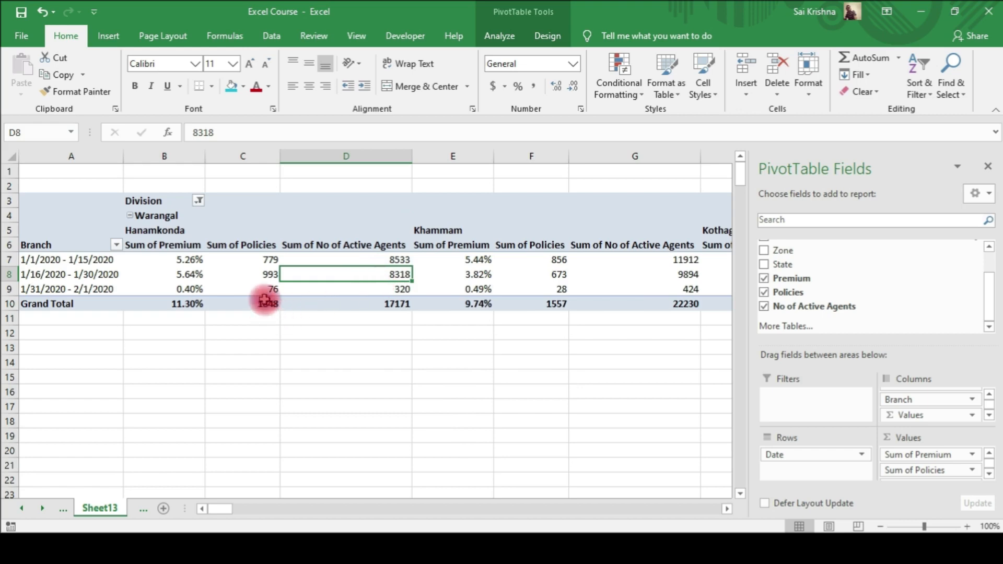
- Extract the records behind Hanamkonda's 1/16/2020 - 1/30/2020 policies to a new sheet and fit its Date and Branch columns to their contents
left_click(267, 275)
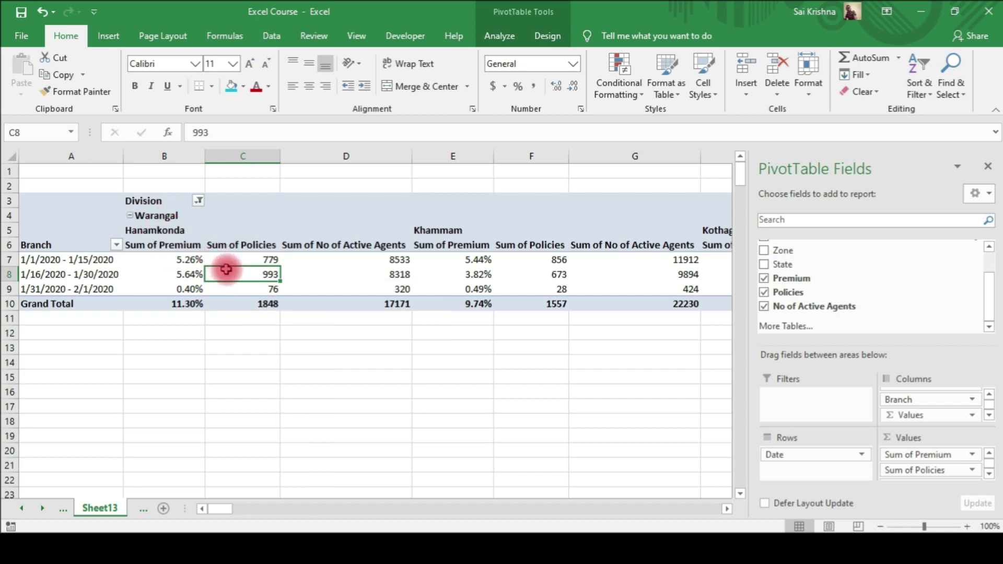
mouse_move(229, 274)
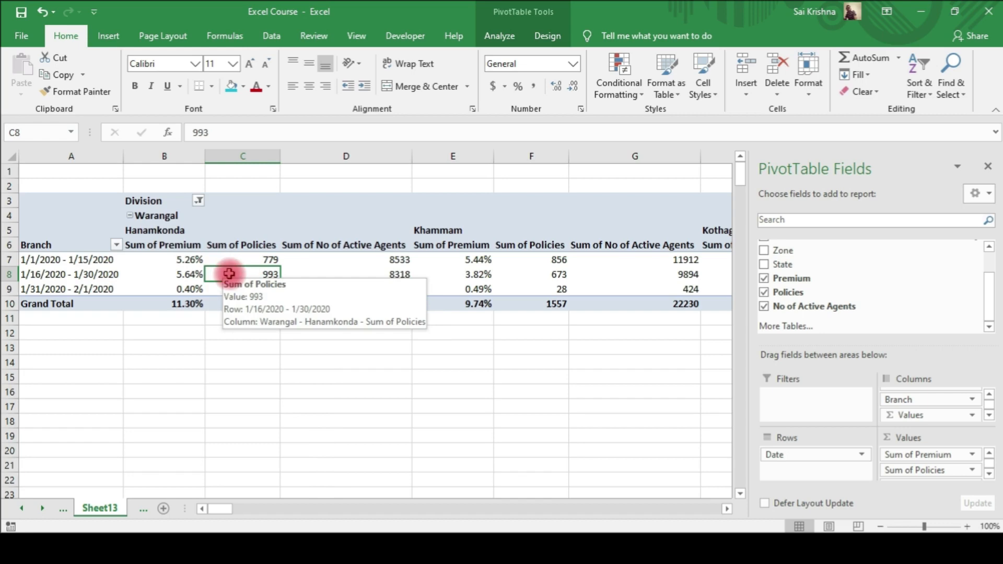
double_click(229, 274)
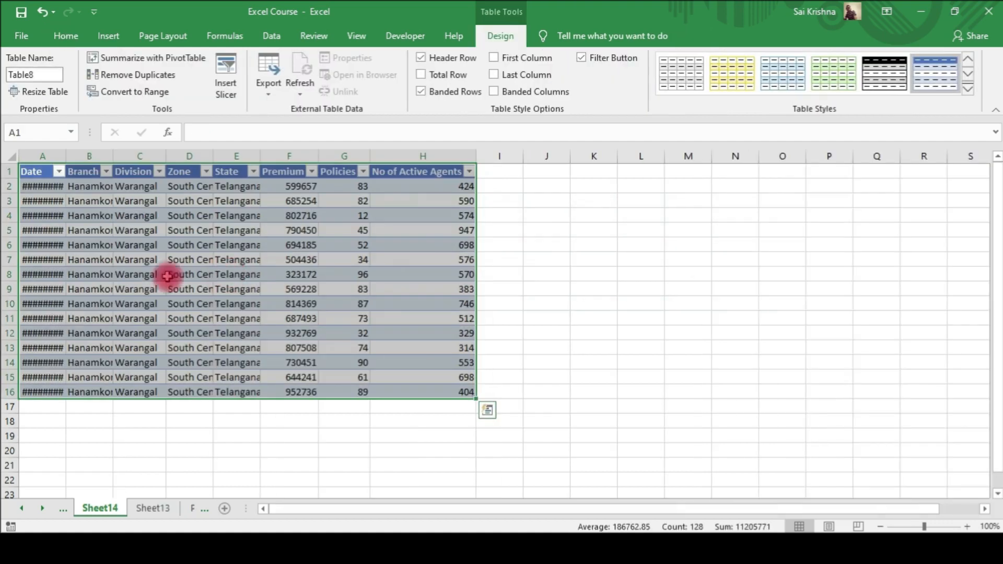
double_click(67, 155)
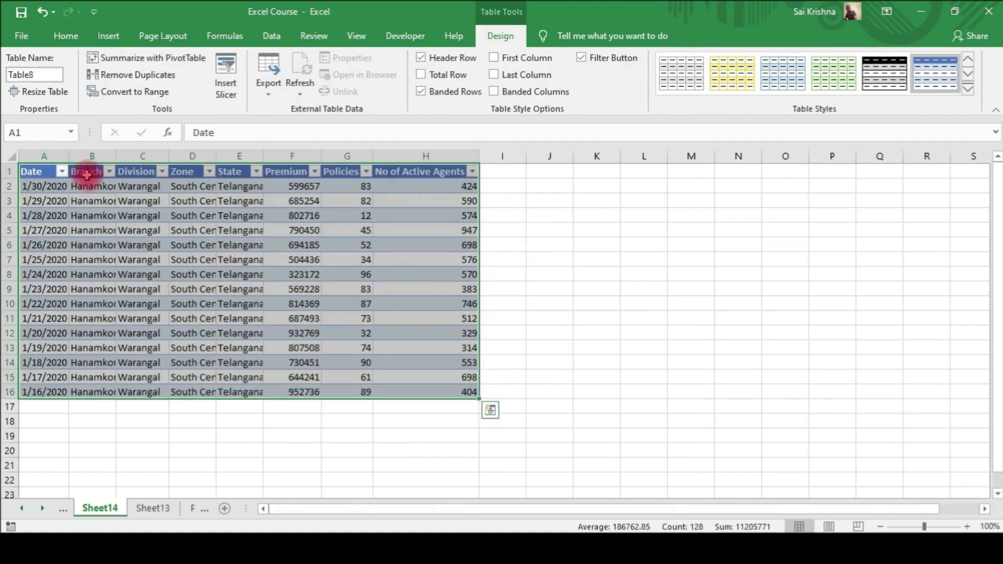
double_click(117, 150)
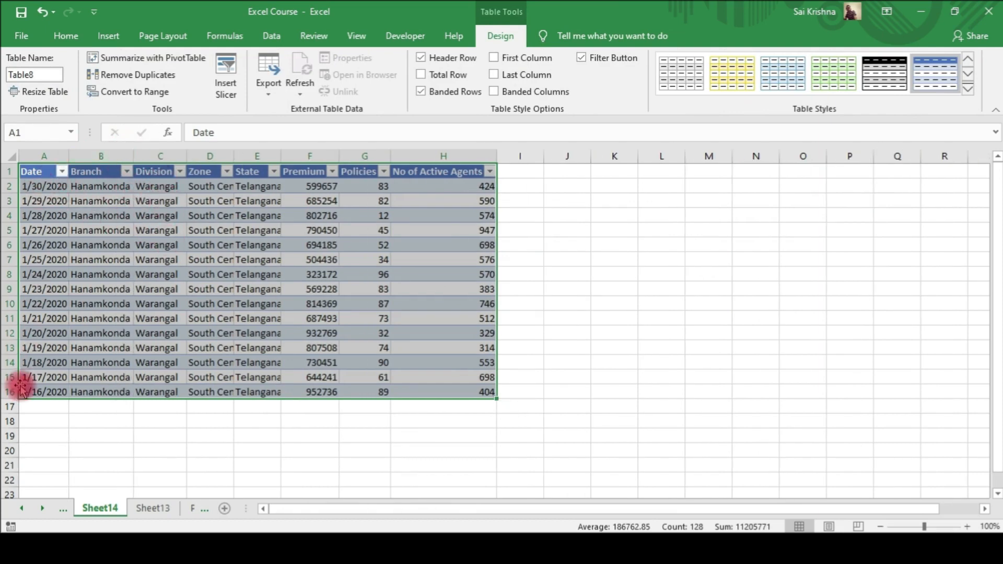
left_click(35, 393)
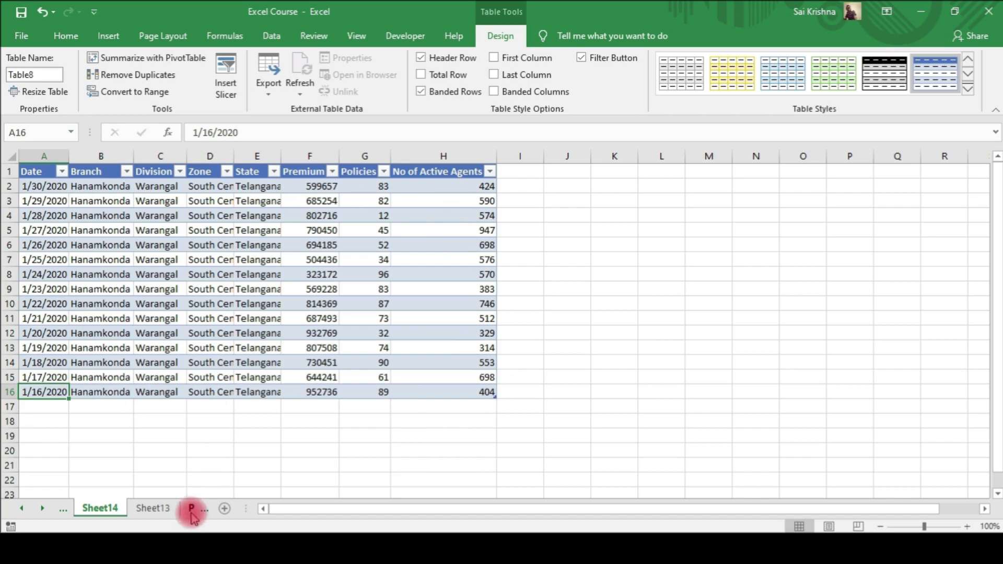
- Return to the source data on the PivotTables sheet and select a Division cell near the start of the insurance sales table
left_click(153, 508)
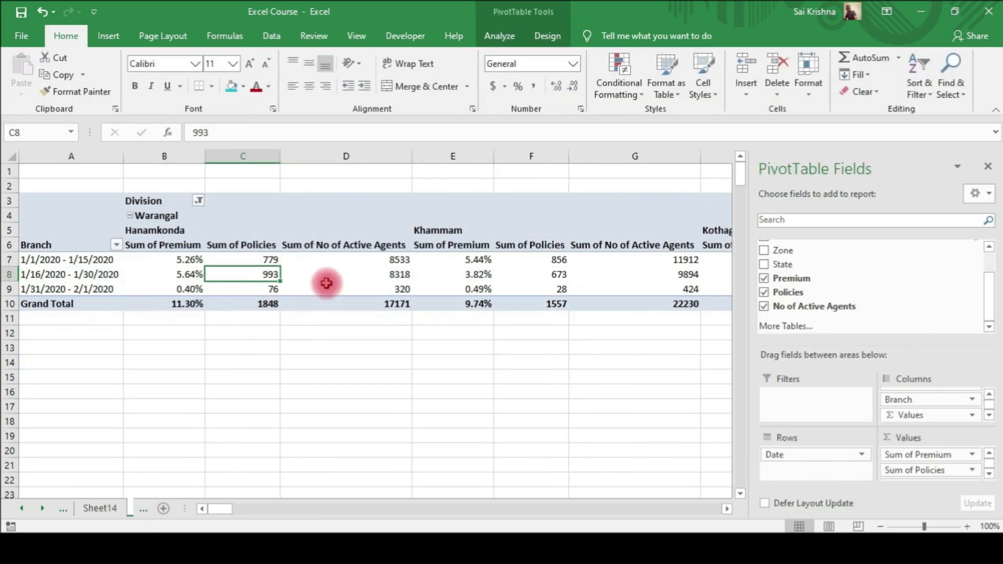
left_click(138, 509)
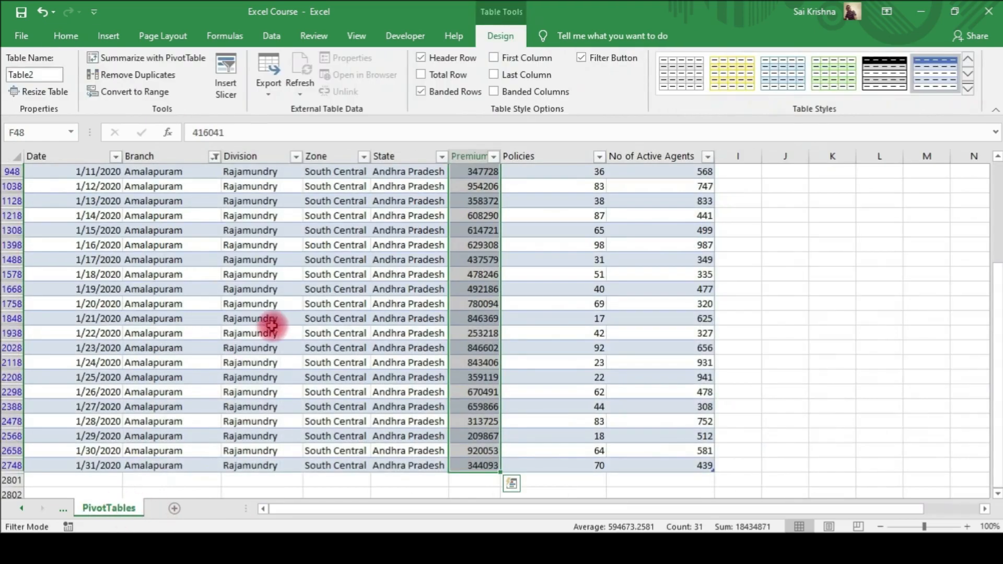
scroll(258, 329, "up", 2)
scroll(214, 319, "up", 5)
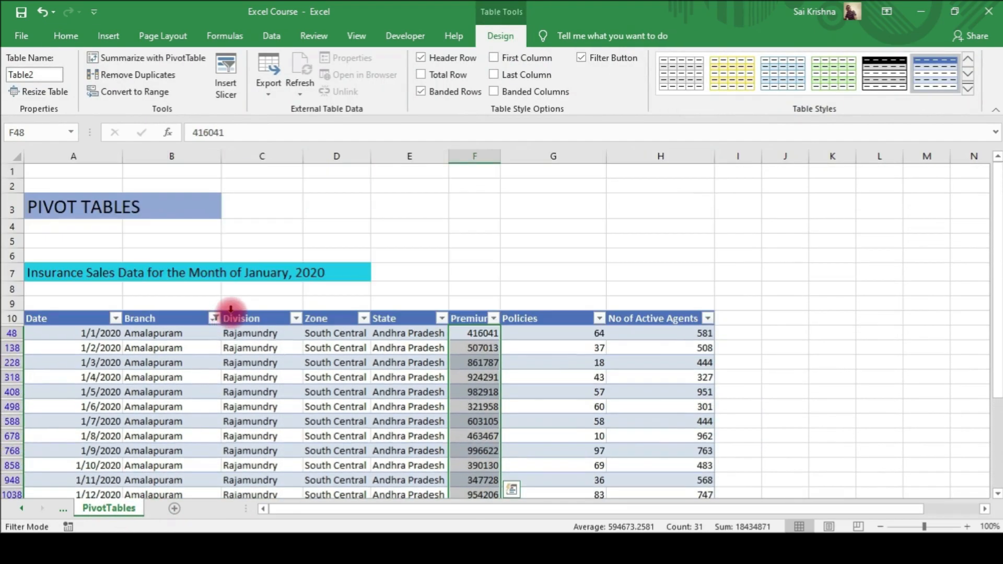
left_click(276, 375)
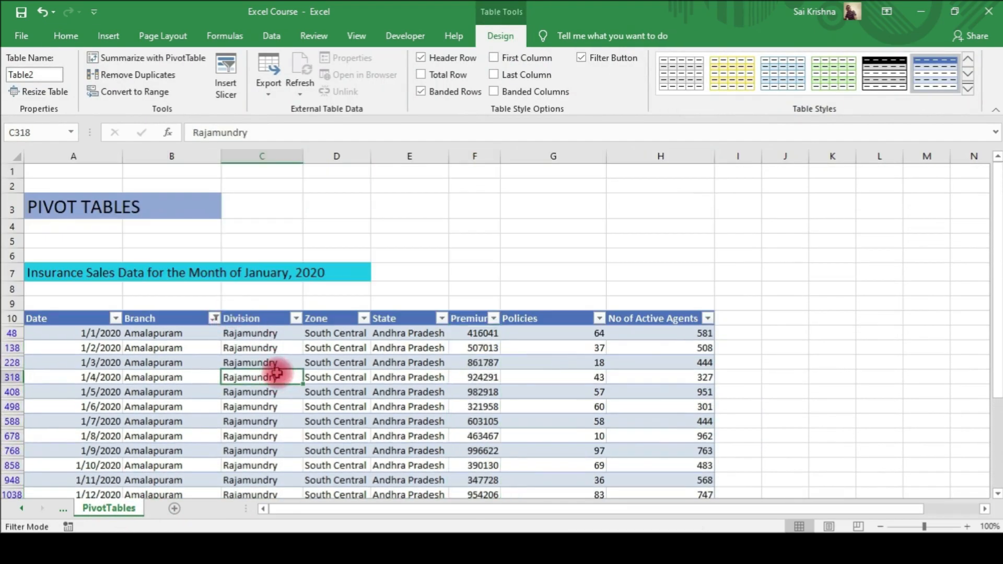
- Reset the insurance sales table's existing filter and filter the Branch column to Hanamkonda only
key("ctrl+shift+l")
left_click(276, 374)
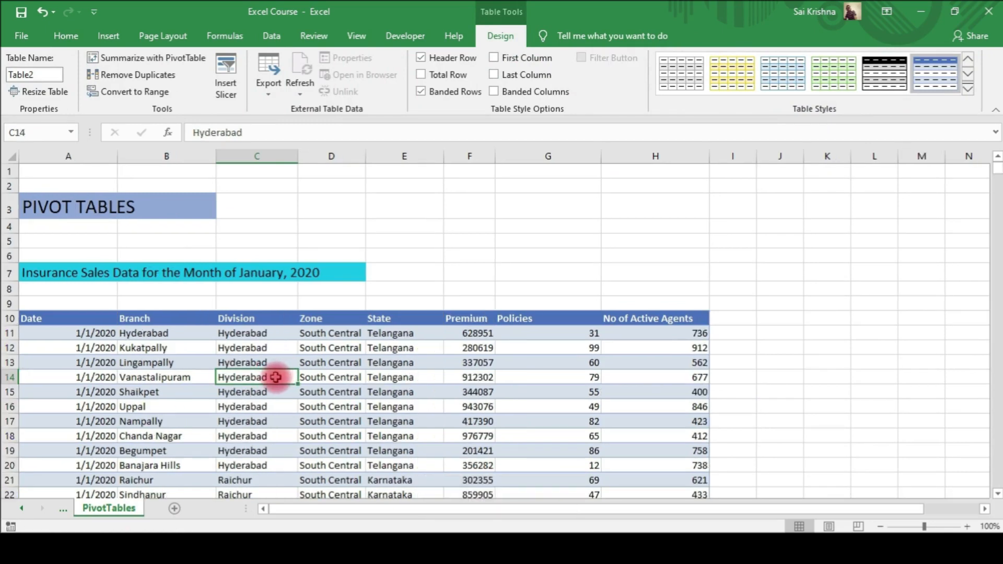
key("ctrl+shift+l")
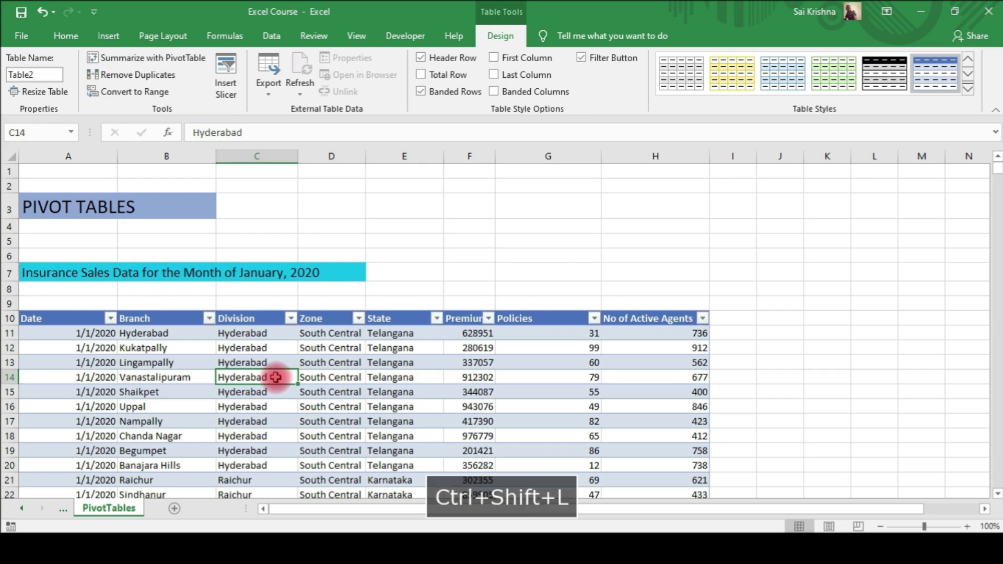
left_click(209, 319)
left_click(63, 156)
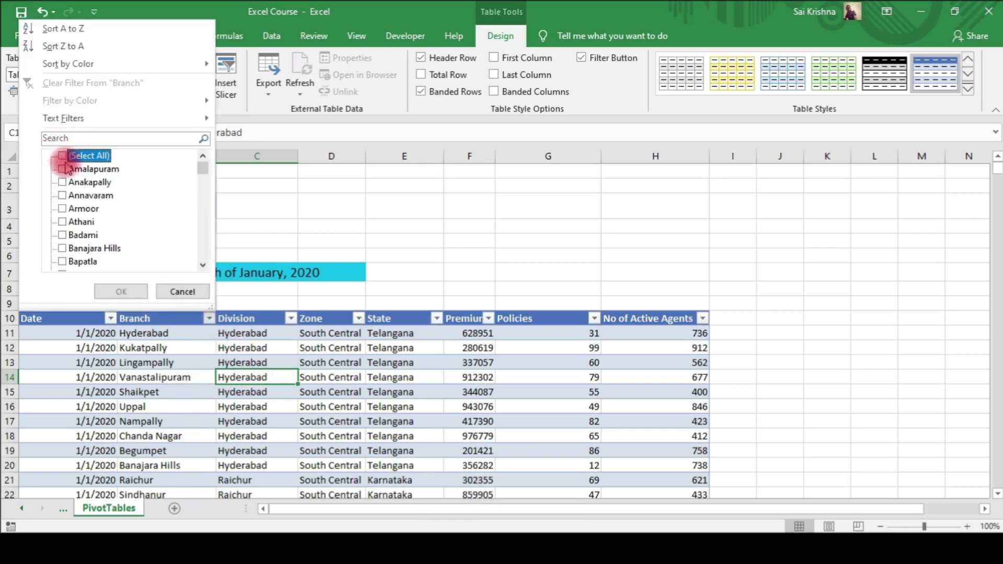
scroll(73, 214, "down", 10)
scroll(98, 236, "down", 1)
left_click(62, 208)
left_click(119, 291)
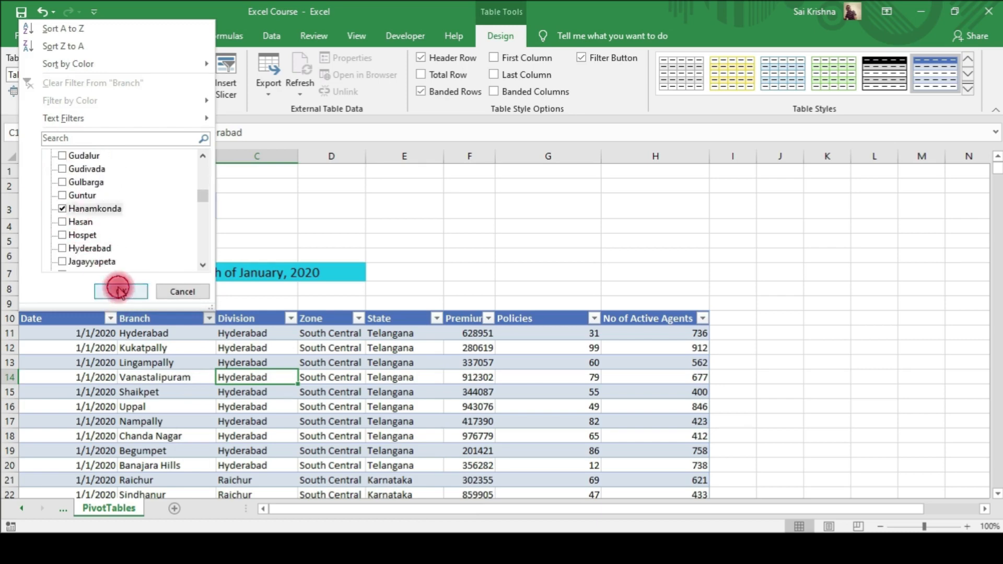
- Compare the filtered Hanamkonda source records with the PivotTable's 1/16/2020 - 1/30/2020 policies figure and the extracted records on Sheet14
scroll(194, 347, "down", 3)
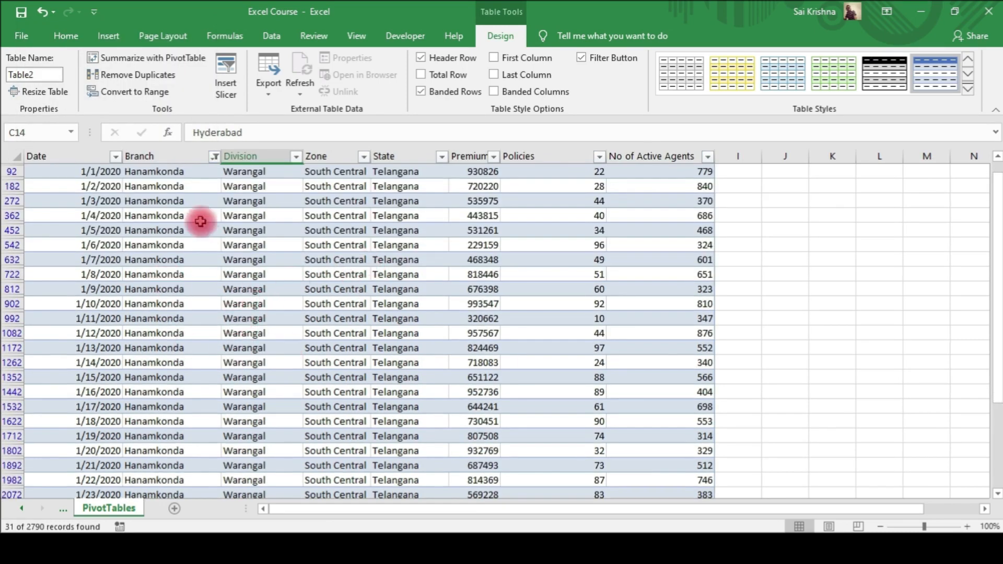
scroll(519, 308, "up", 4)
scroll(519, 309, "down", 7)
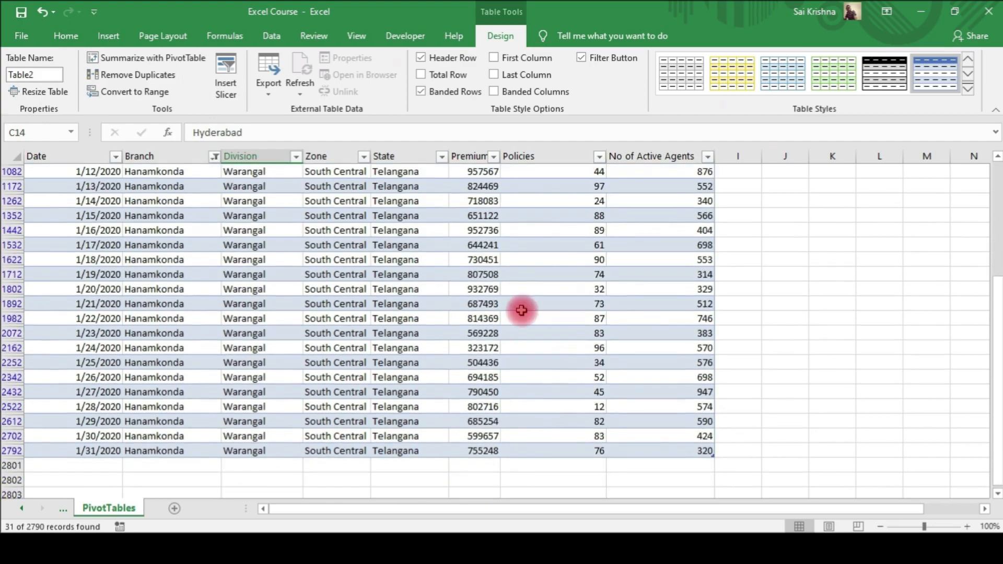
left_click(64, 509)
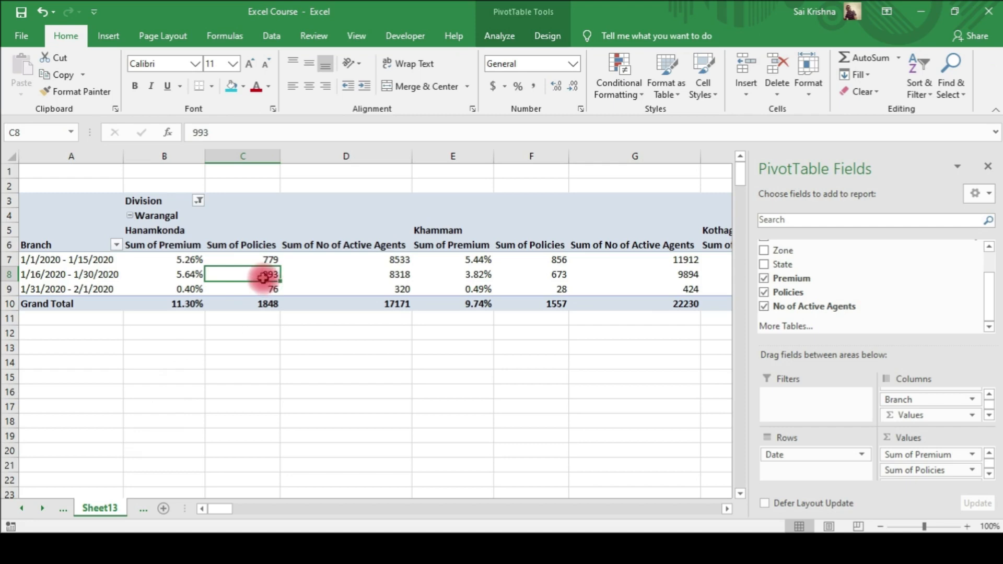
left_click(65, 509)
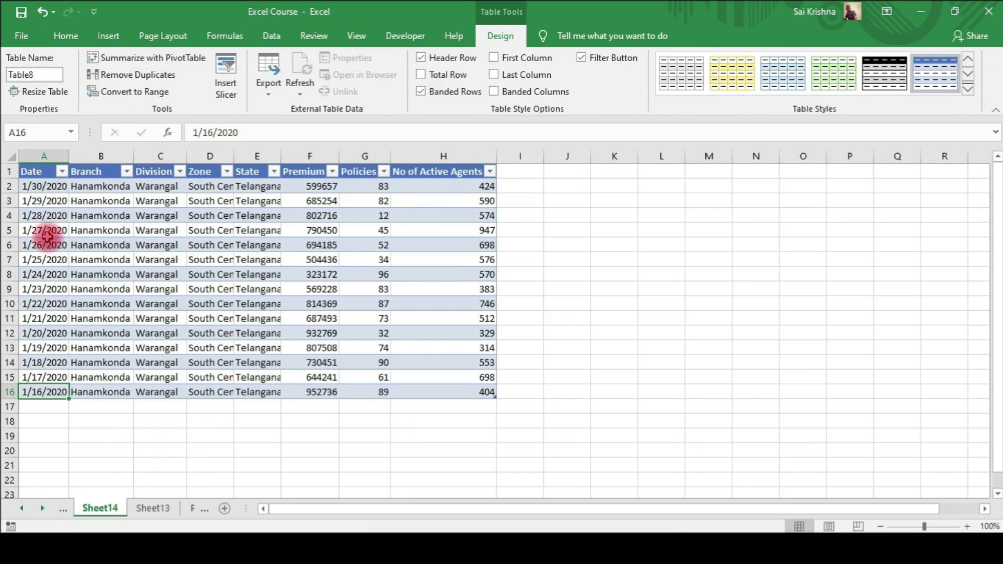
left_click(189, 512)
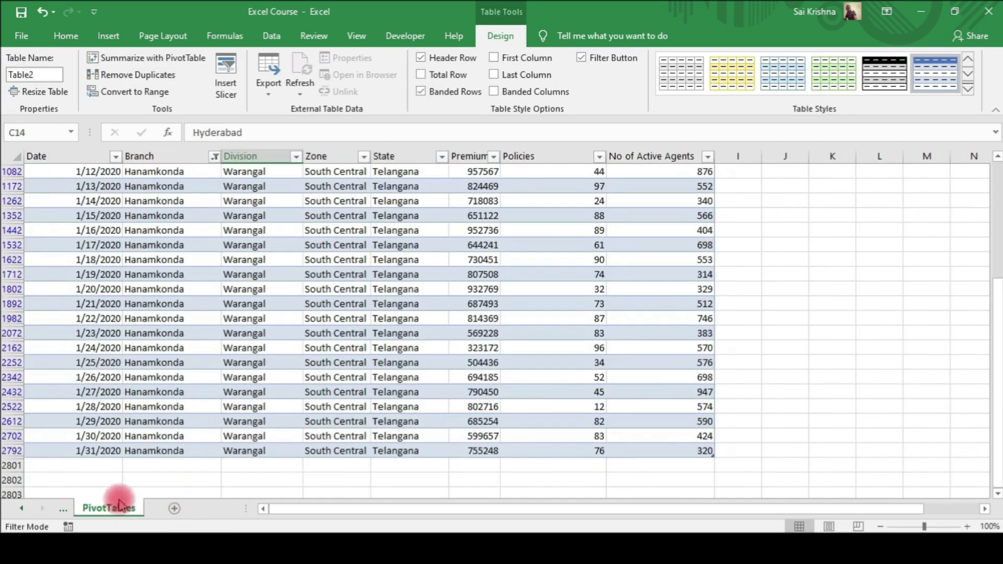
left_click(63, 509)
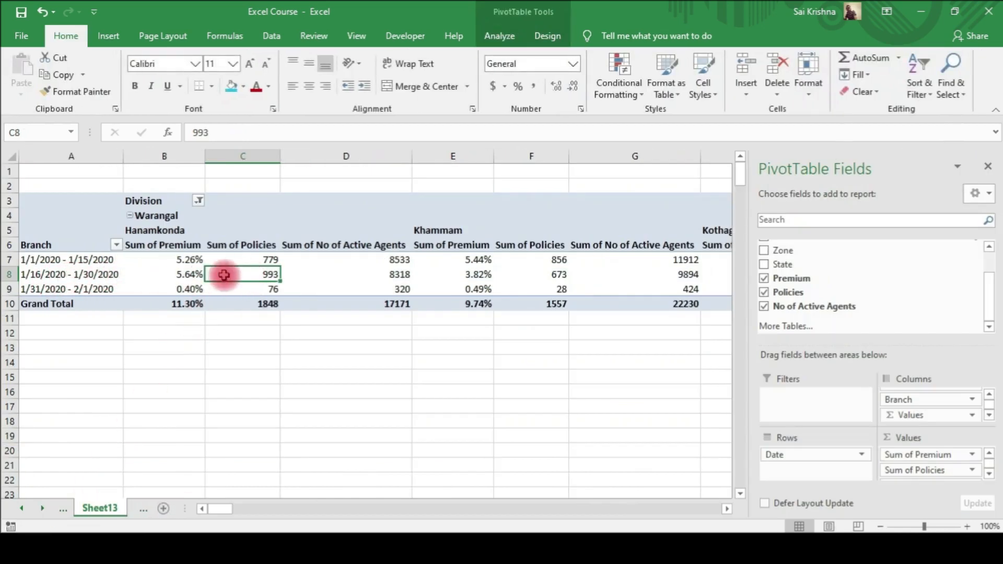
mouse_move(250, 274)
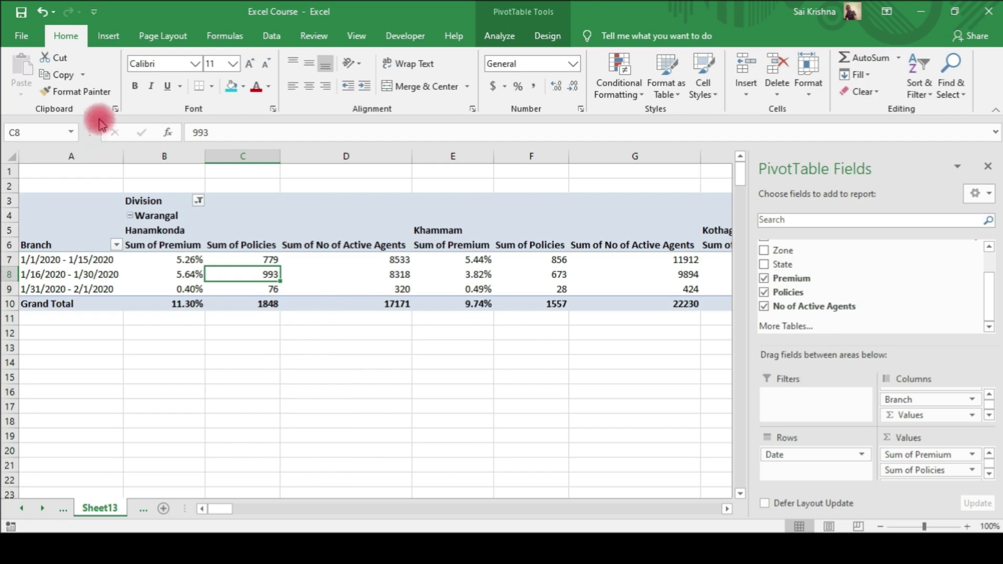
- Insert a slicer for the State field of the PivotTable on Sheet13
left_click(109, 38)
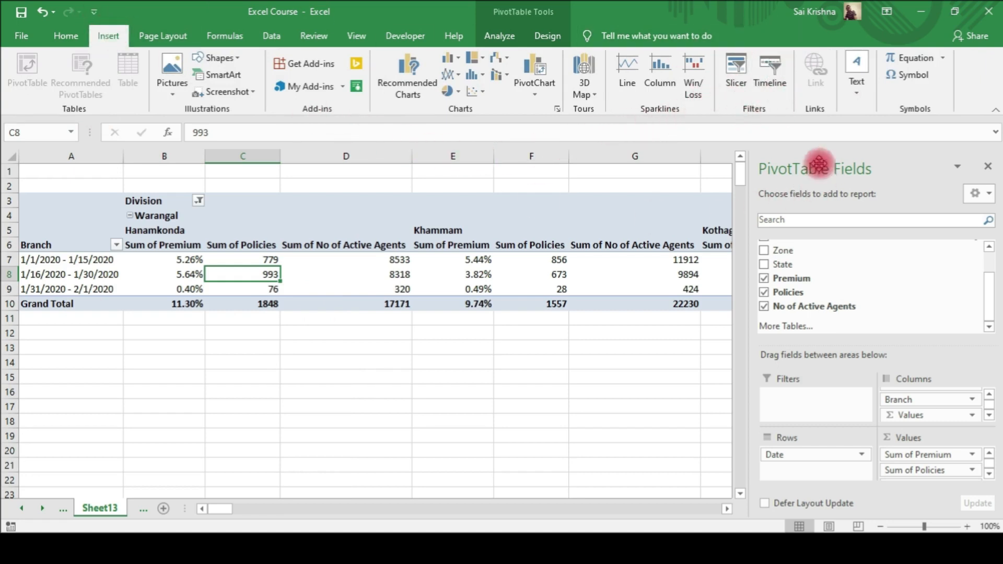
left_click(735, 69)
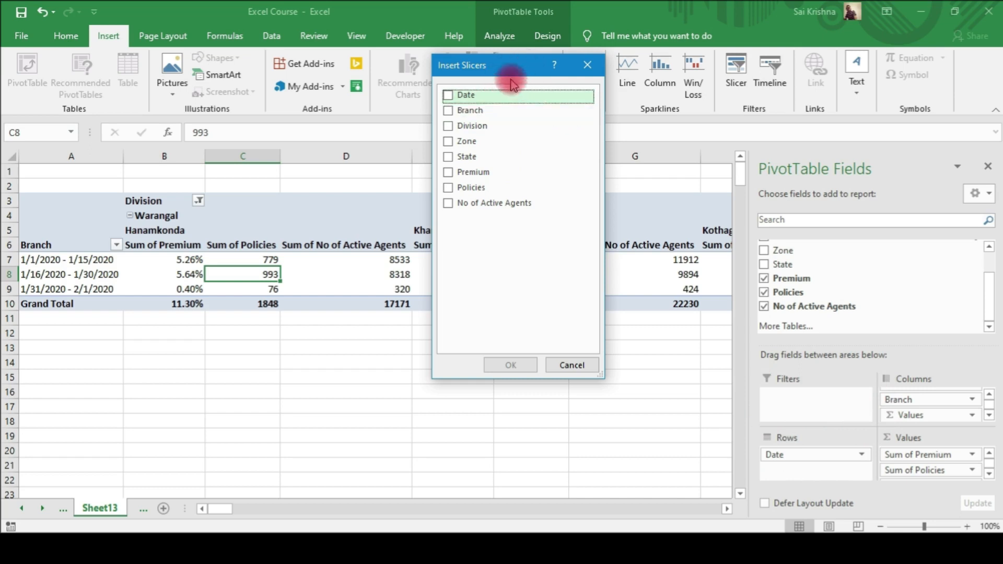
left_click(481, 161)
left_click(449, 158)
left_click(527, 361)
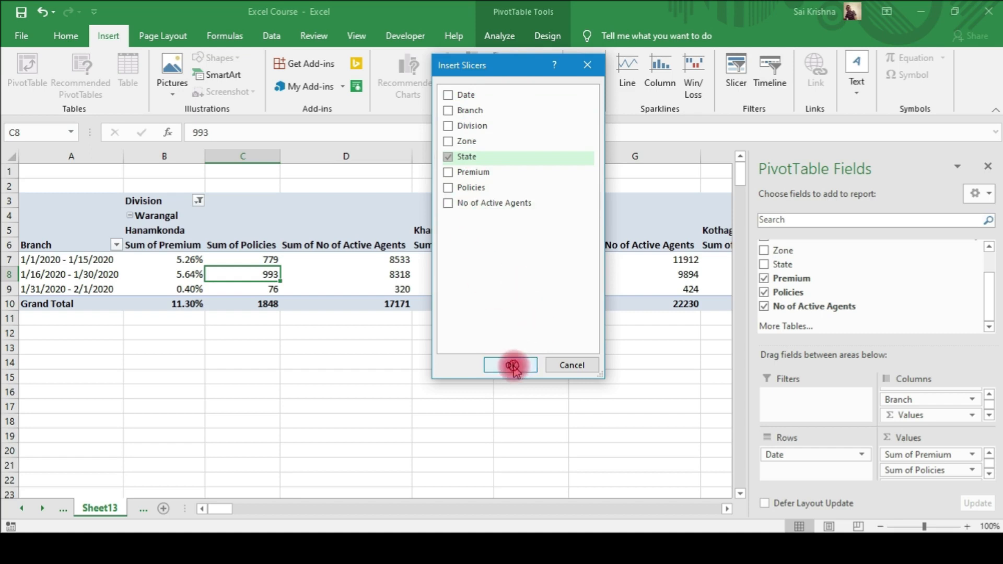
left_click(448, 336)
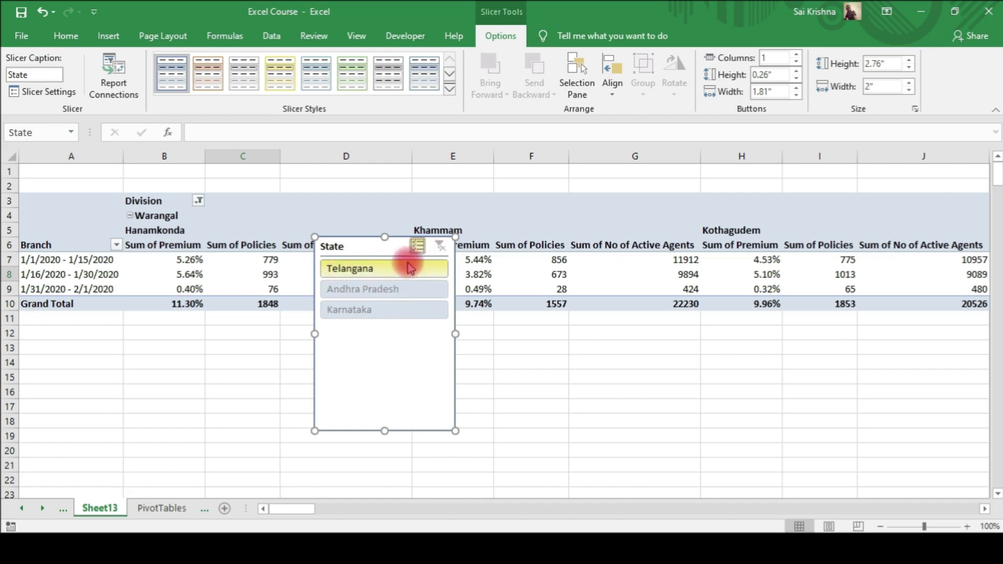
- Try multi-select in the State slicer by toggling Andhra Pradesh, Karnataka and Telangana, and delete the slicer
left_click(419, 248)
left_click(377, 293)
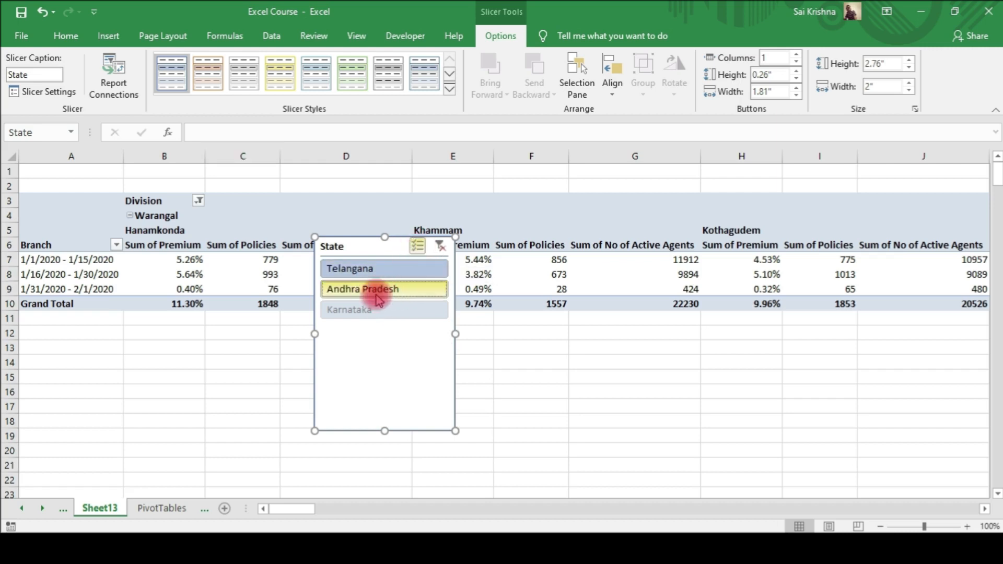
left_click(369, 310)
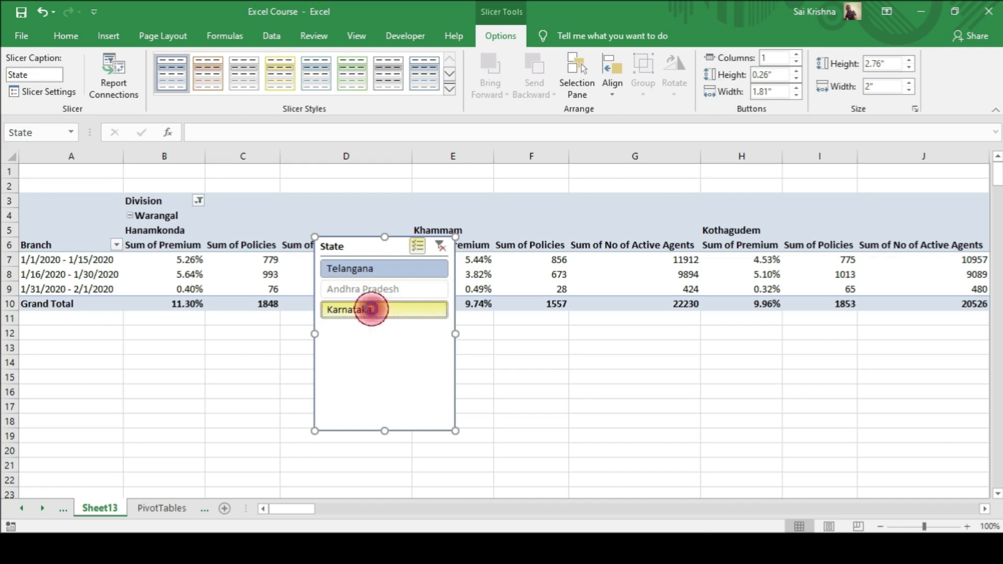
left_click(378, 290)
left_click(375, 311)
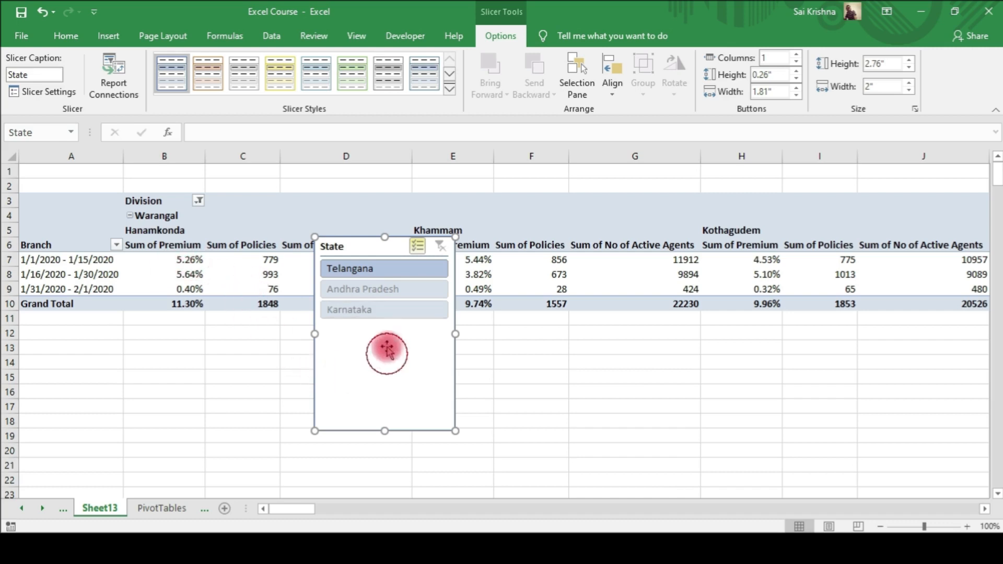
left_click(348, 290)
left_click(369, 309)
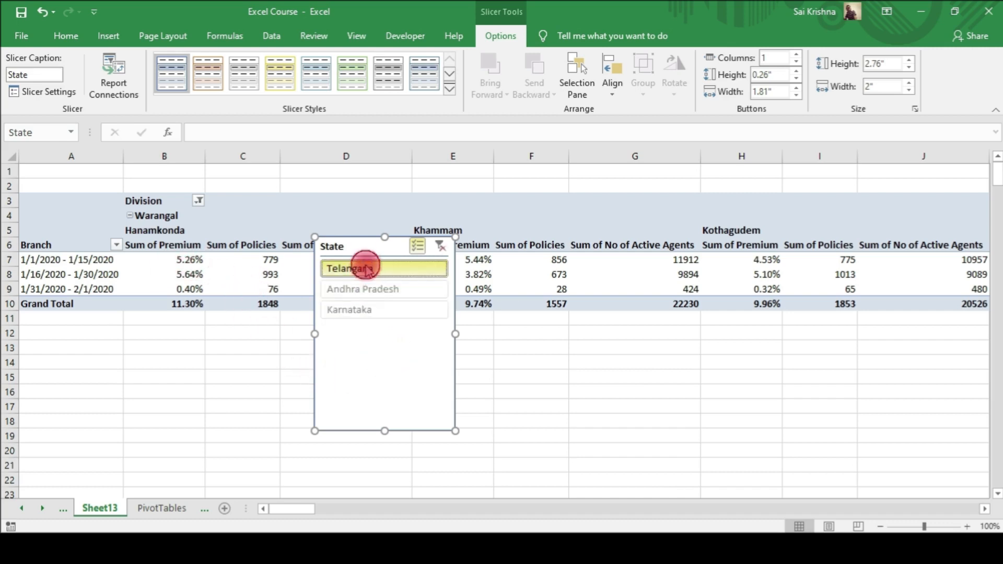
left_click(365, 267)
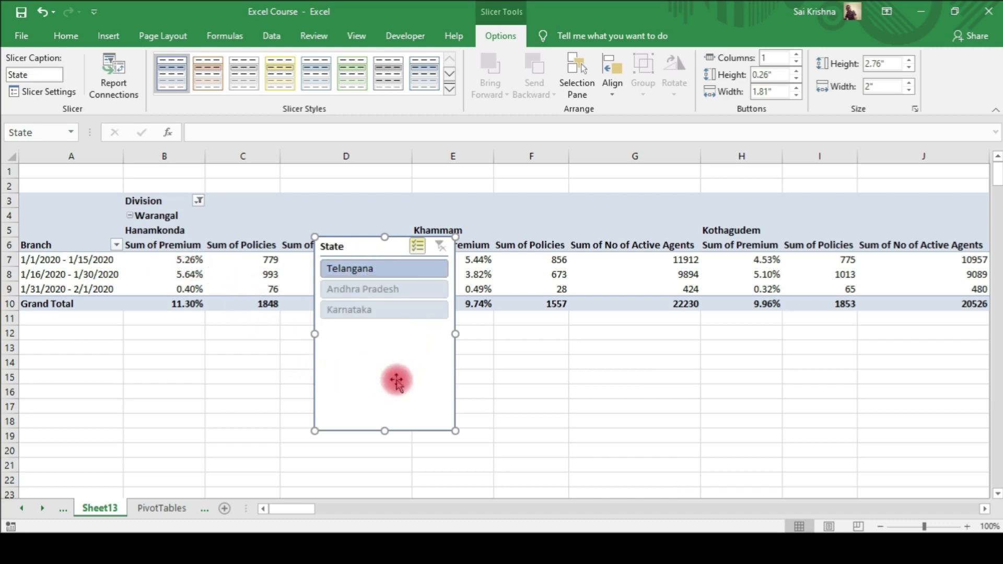
key("Delete")
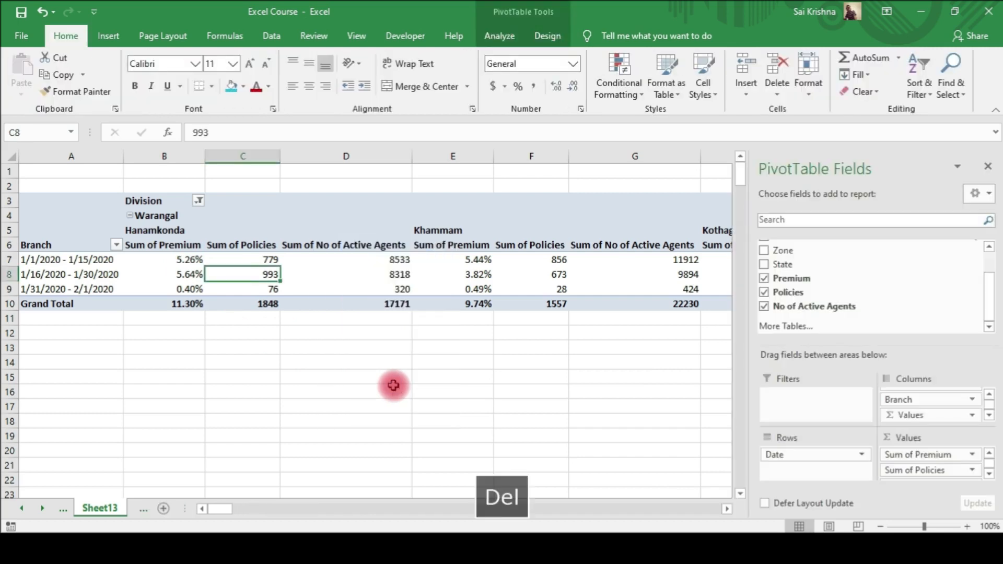